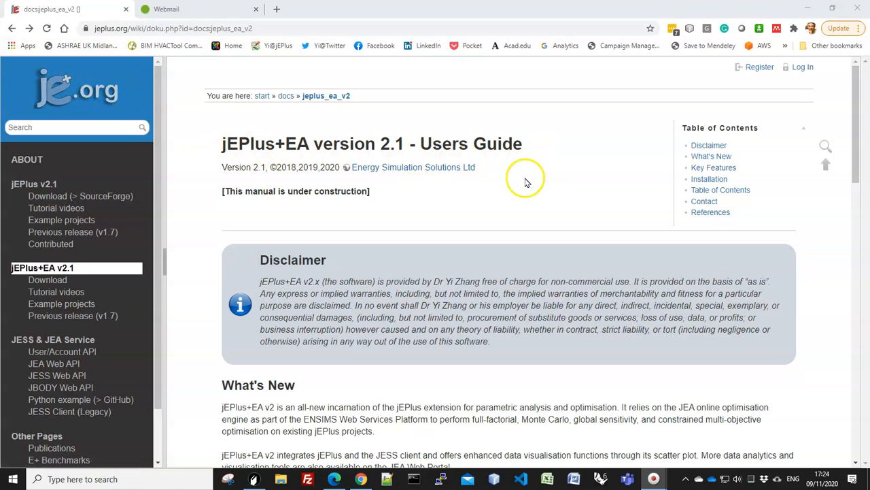
- Read through the jEPlus+EA version 2.1 Users Guide to the Installation section and highlight the Java Runtime Environment 8 requirement
drag(222, 192, 397, 201)
click(396, 200)
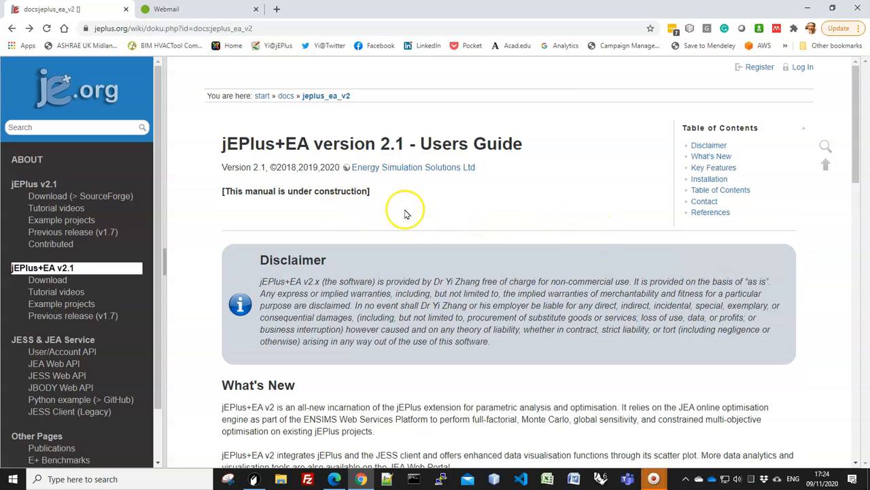
scroll(402, 237, down, 3)
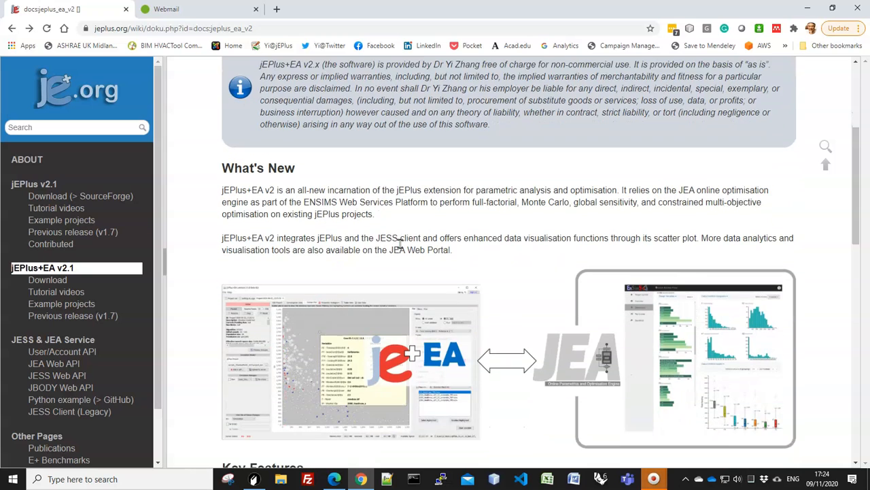
scroll(400, 244, down, 1)
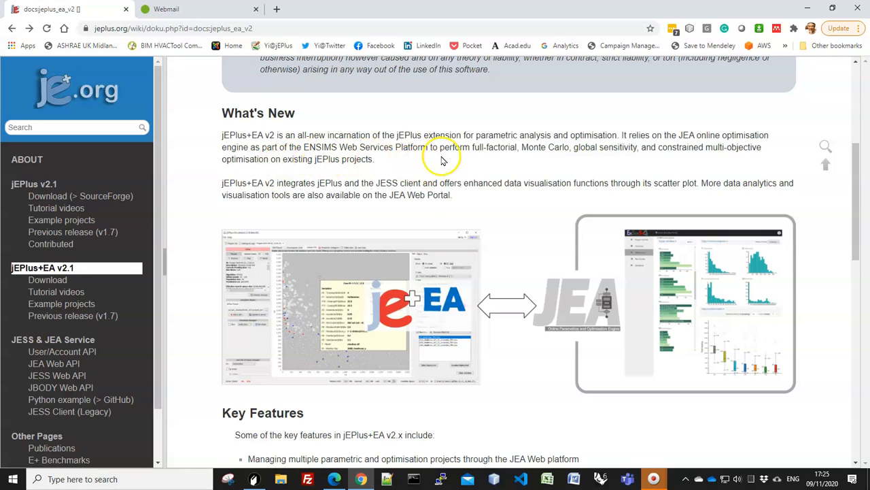
scroll(487, 208, down, 2)
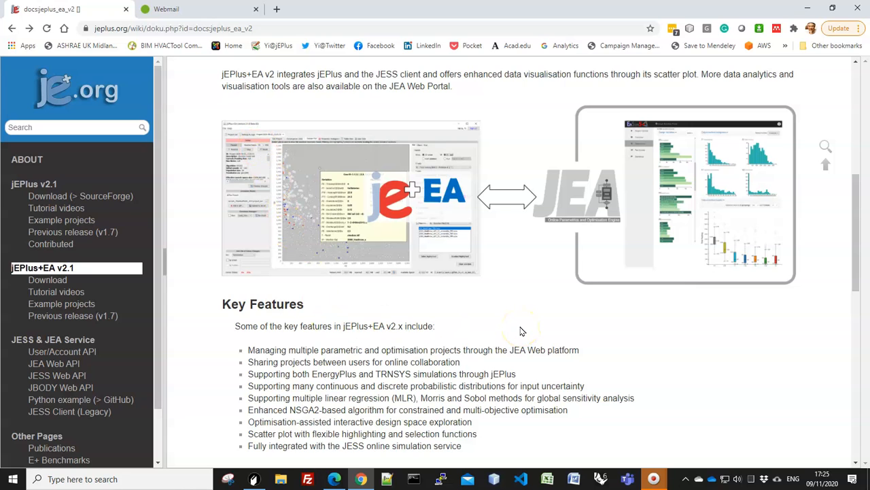
scroll(521, 331, down, 2)
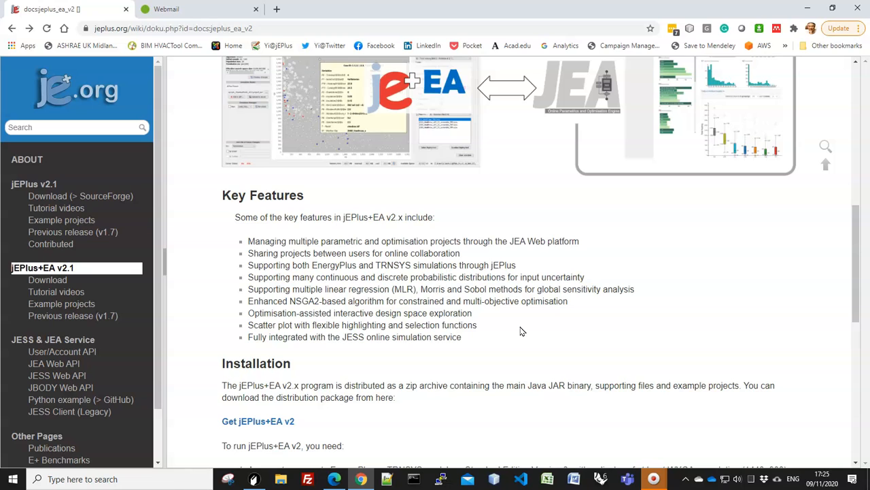
scroll(521, 332, down, 1)
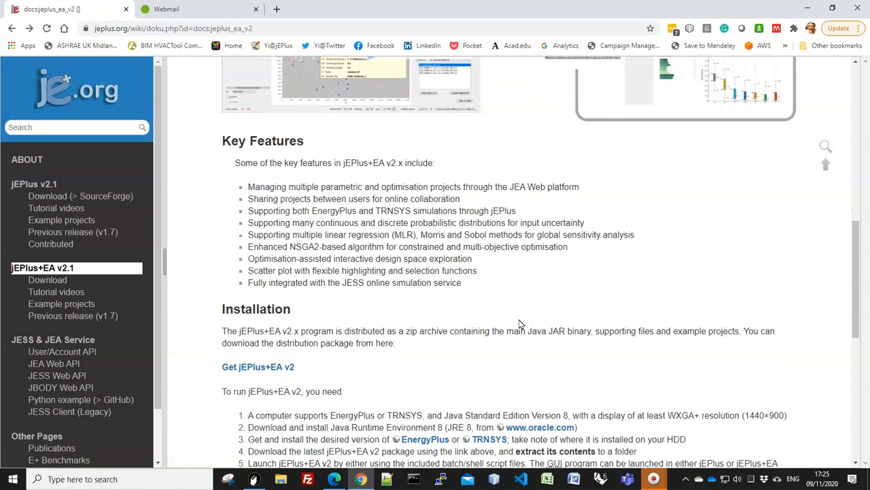
scroll(520, 324, down, 2)
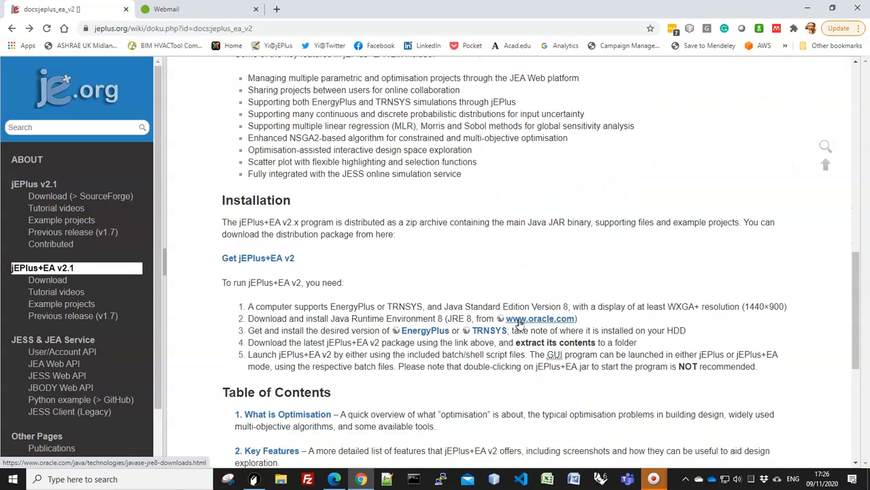
scroll(519, 324, down, 1)
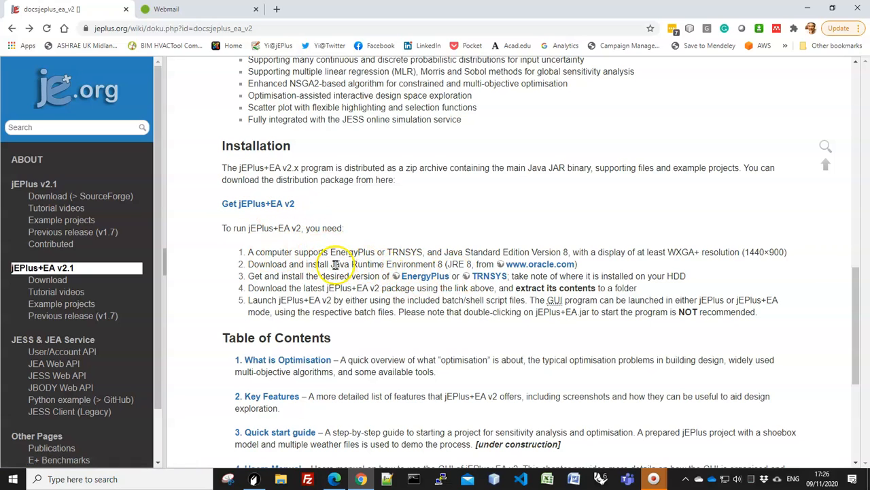
drag(331, 267, 442, 265)
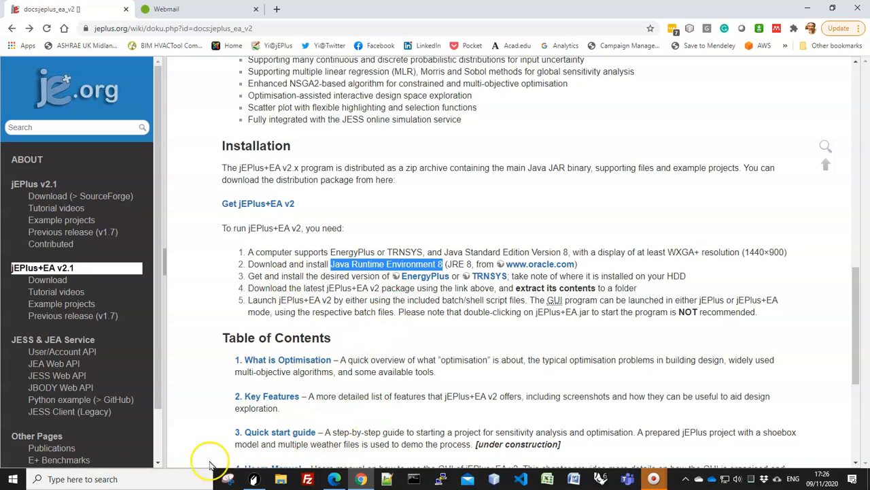
- Check the installed Java version by running java -version in Command Prompt, and close the console
click(126, 479)
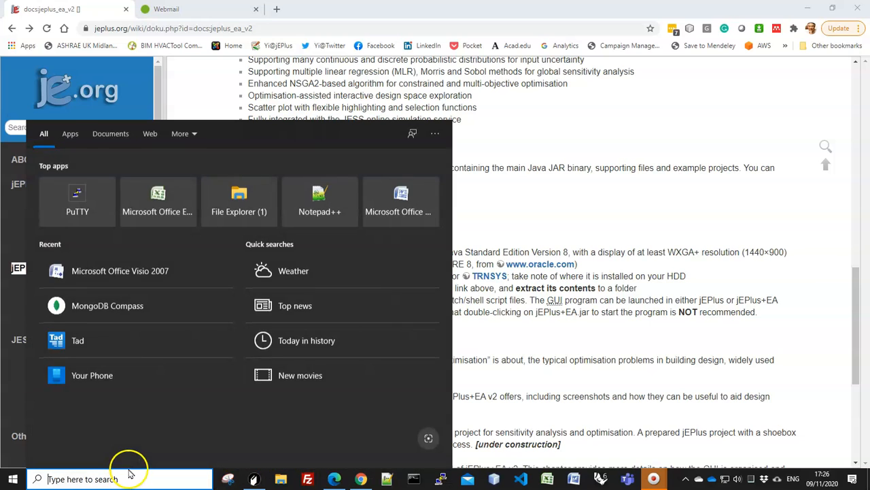
text(cmd)
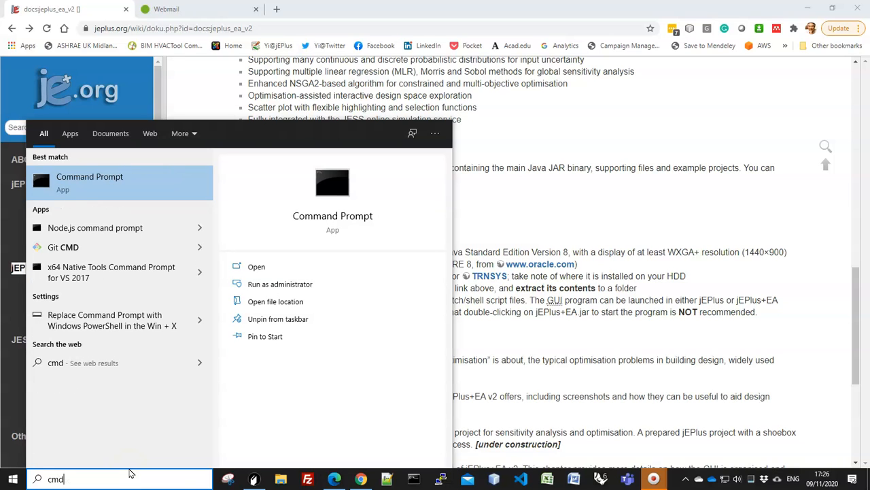
key(Return)
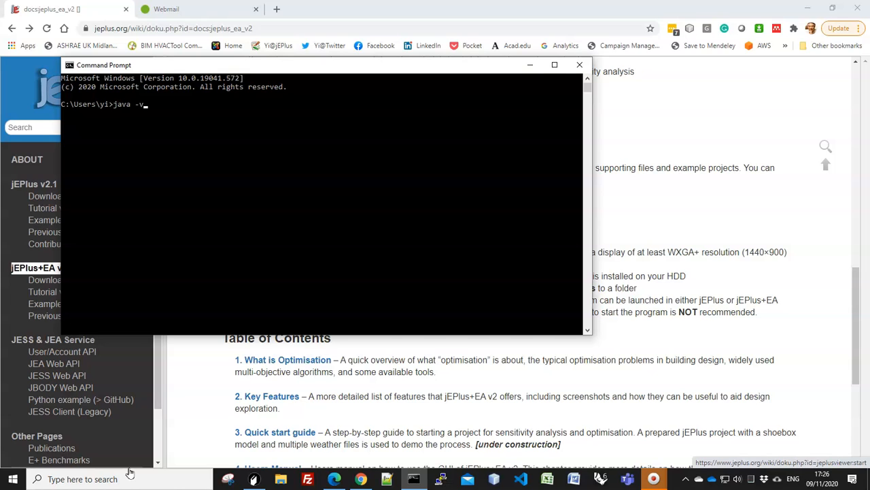
key(Return)
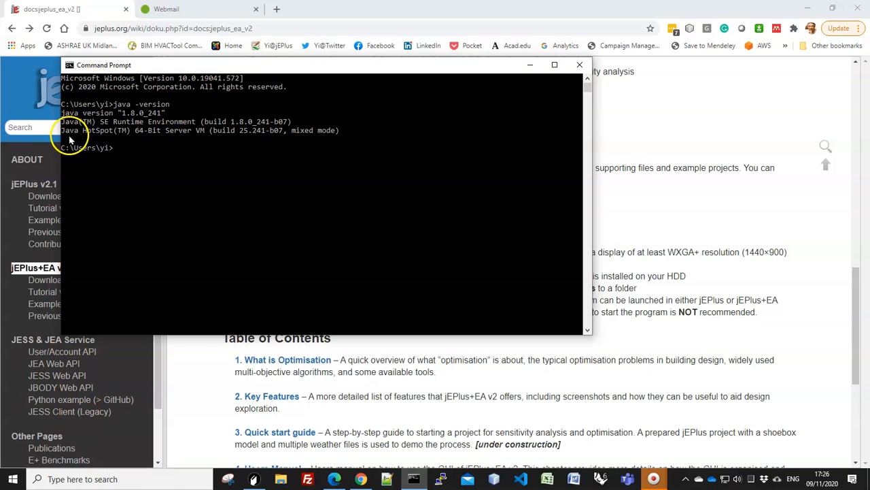
click(579, 65)
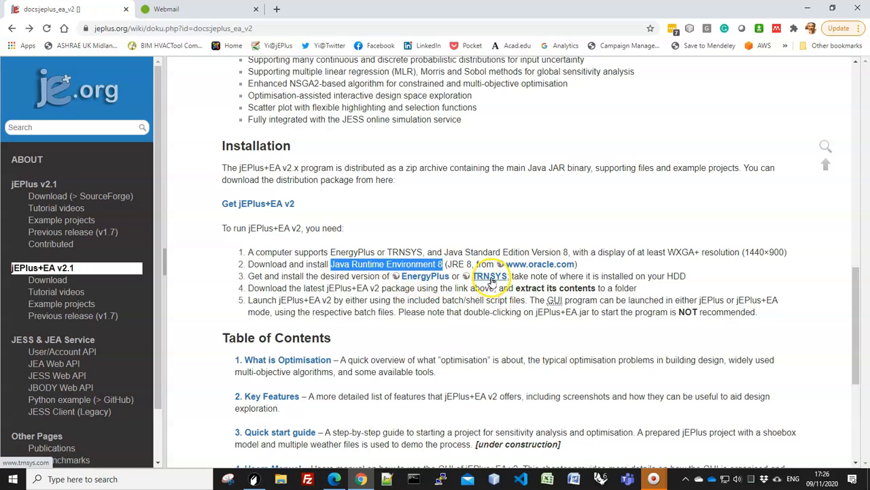
- Visit the EnergyPlus website from the guide's installation requirements and review its Downloads page
click(413, 279)
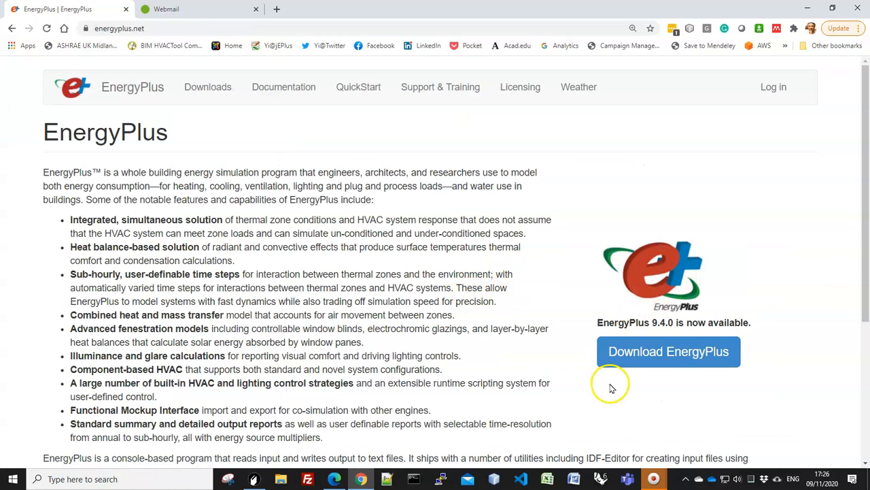
scroll(578, 386, down, 2)
scroll(579, 378, down, 2)
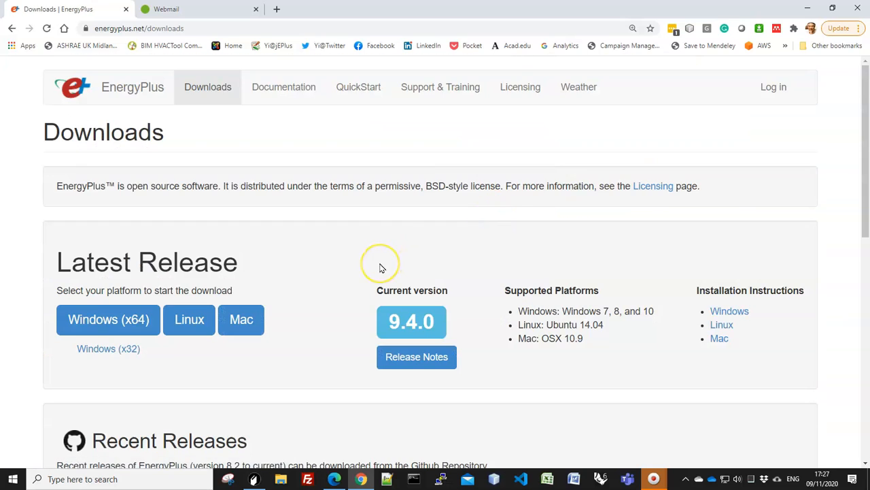
scroll(381, 267, down, 2)
scroll(381, 267, down, 2)
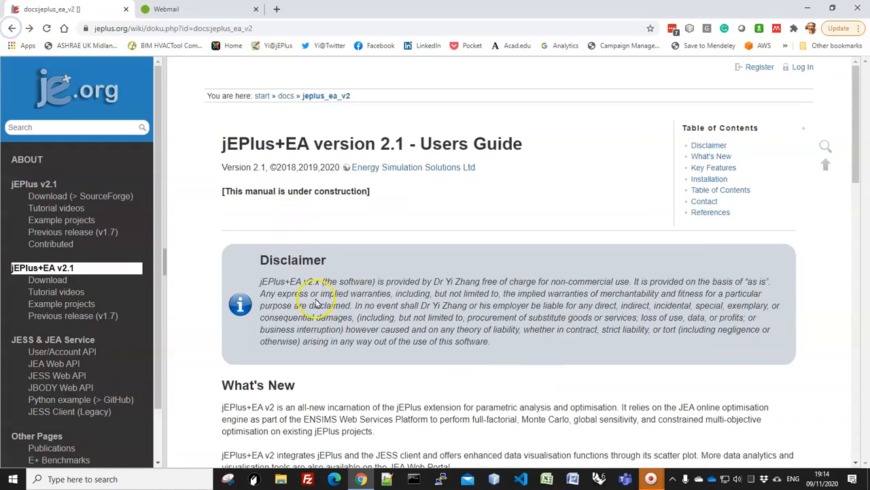
- Open the jEPlus+EA v2 download page from the guide's Installation section, accepting the licence agreement
scroll(335, 376, down, 4)
scroll(334, 376, down, 6)
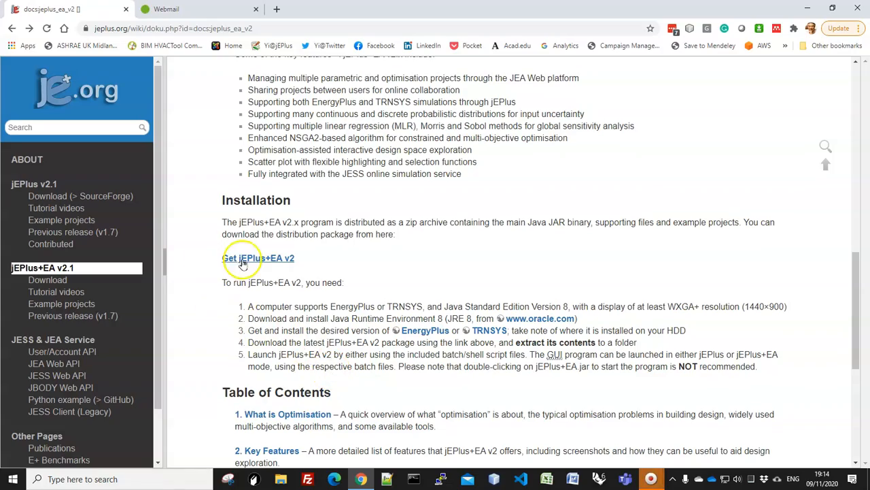
click(257, 262)
scroll(369, 373, down, 1)
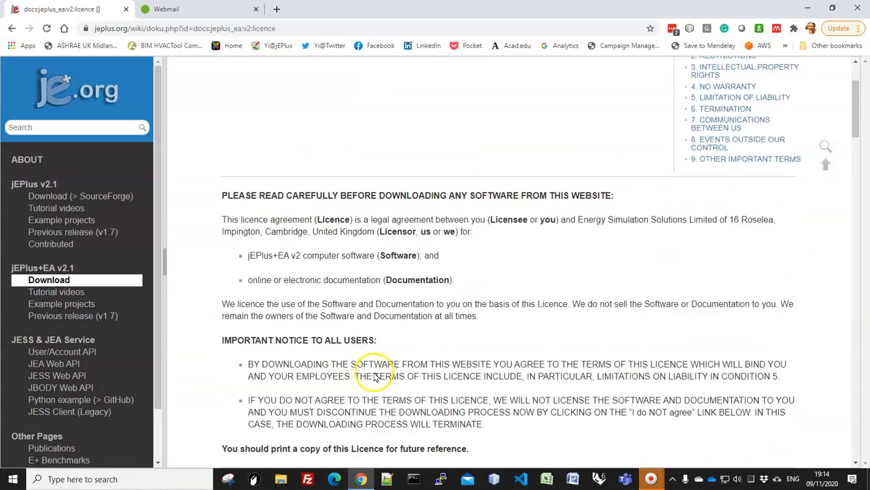
scroll(334, 294, down, 20)
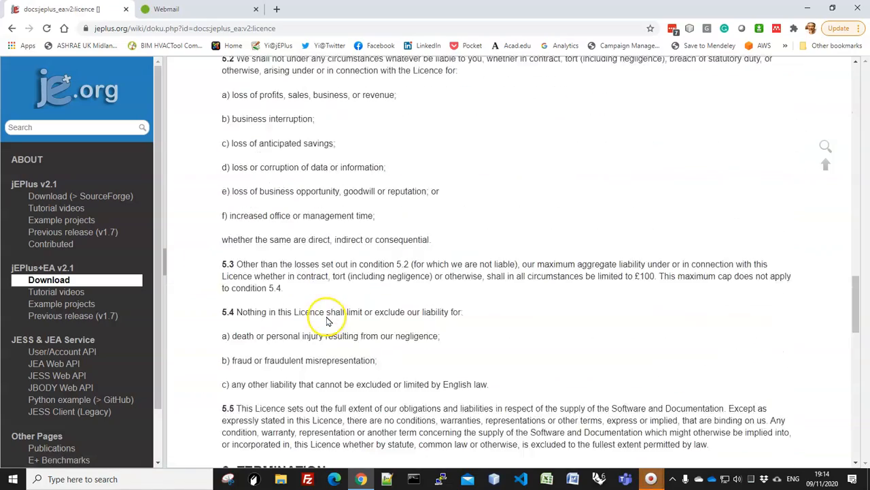
scroll(324, 320, down, 5)
click(418, 403)
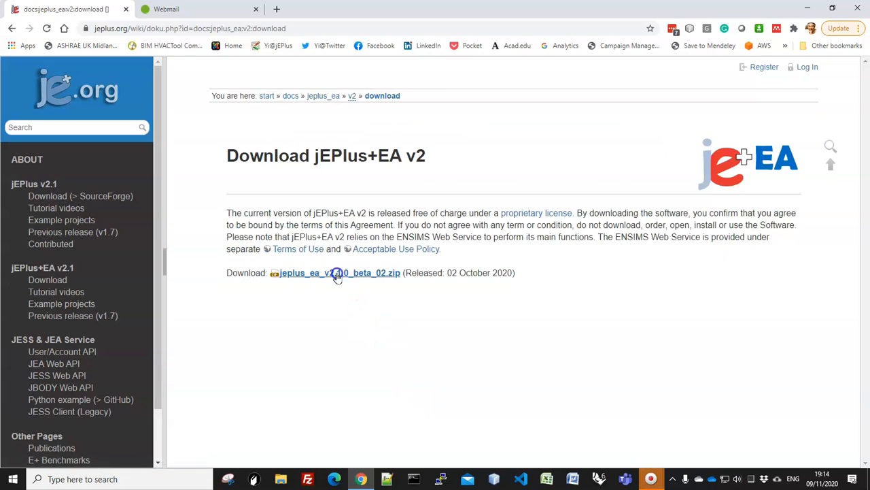
- Download jeplus_ea_v2.1.0_beta_02.zip to the Download folder on drive E under the suggested name and open the archive
click(337, 274)
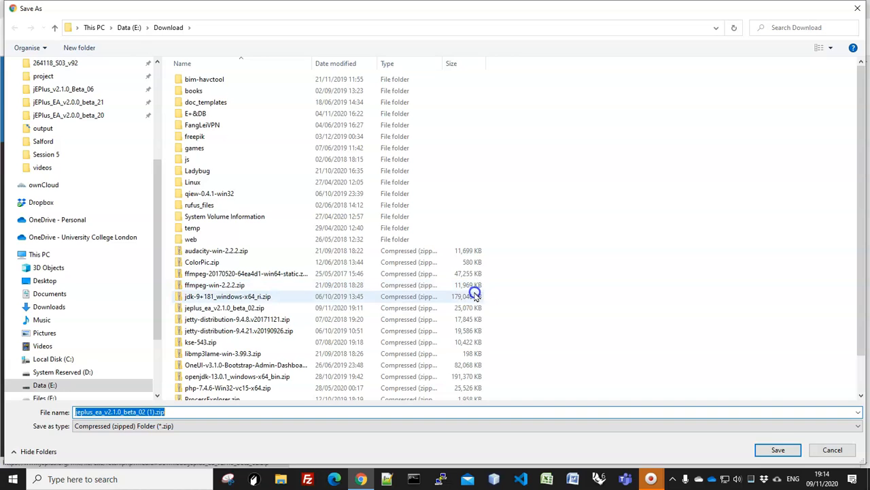
key(Return)
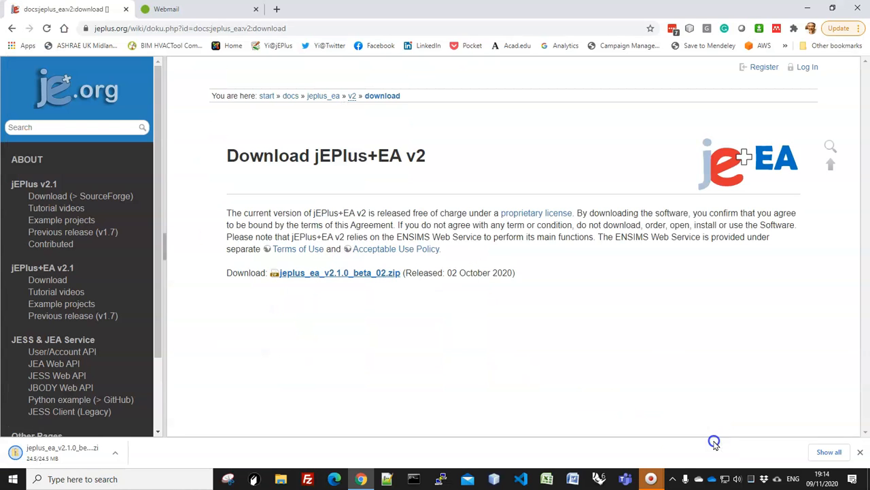
click(71, 456)
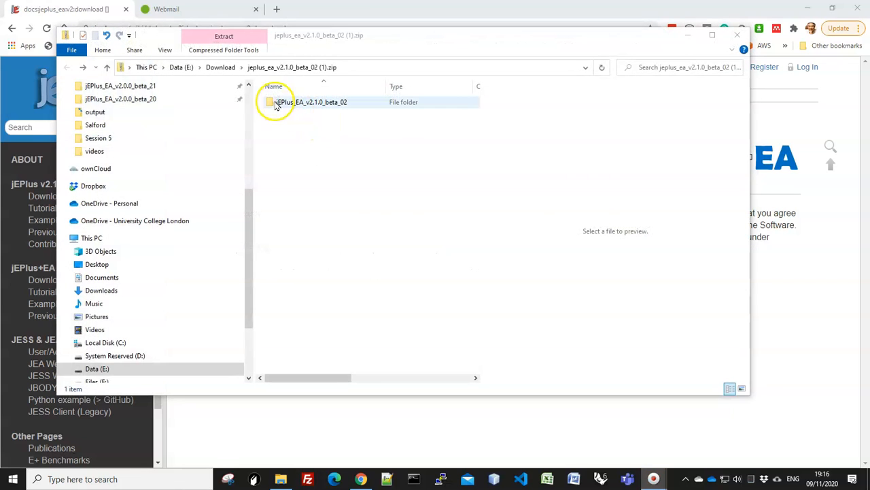
- Copy the jEPlus_EA_v2.1.0_beta_02 folder out of the zip archive and paste it onto the Desktop
click(297, 104)
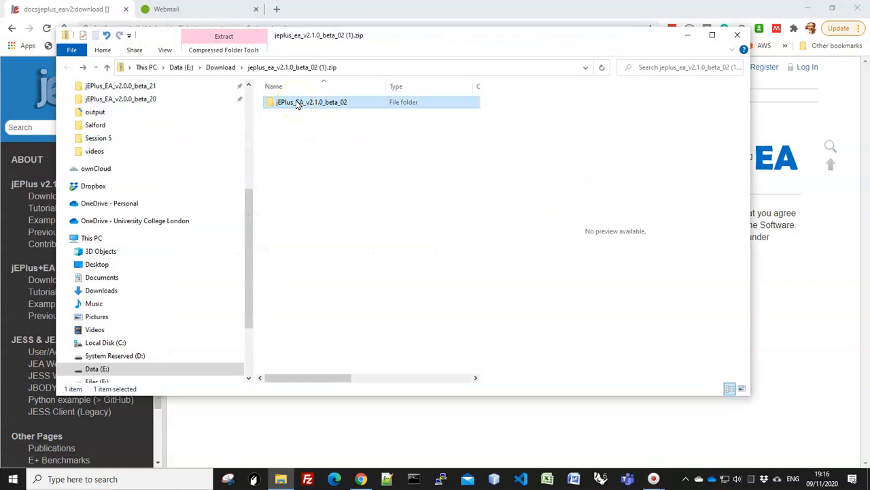
right_click(297, 104)
click(235, 147)
drag(246, 215, 219, 109)
click(99, 108)
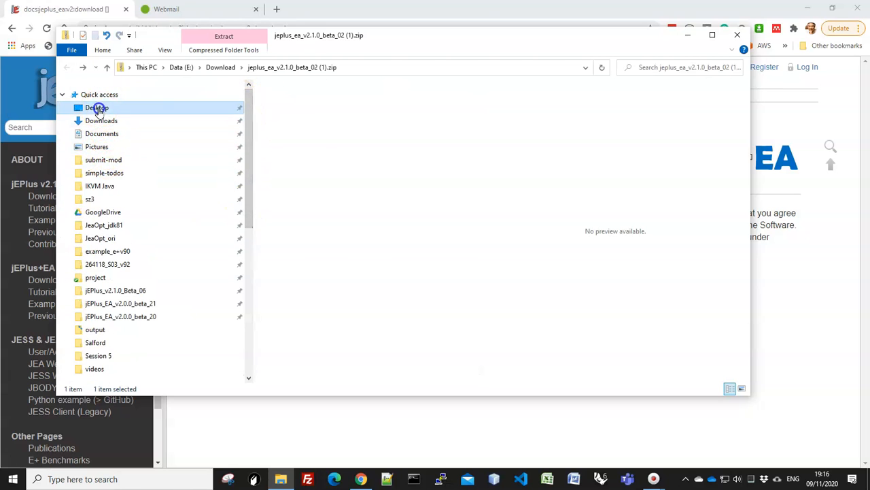
right_click(281, 276)
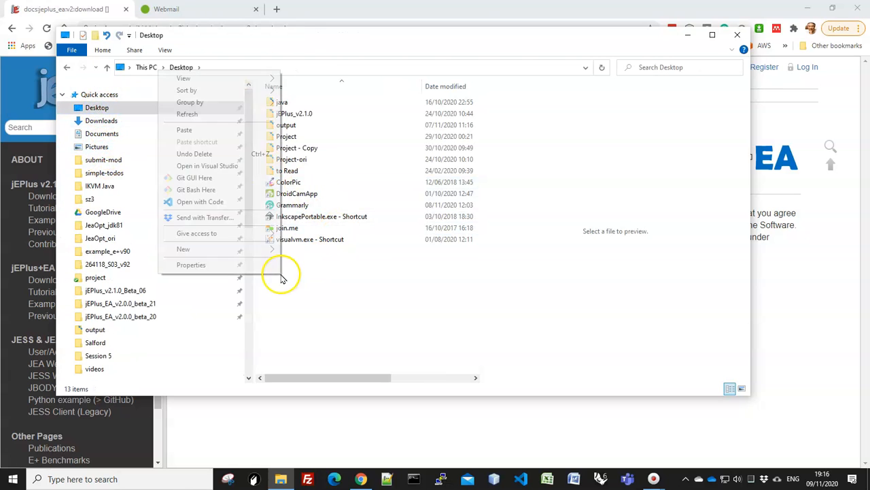
click(185, 130)
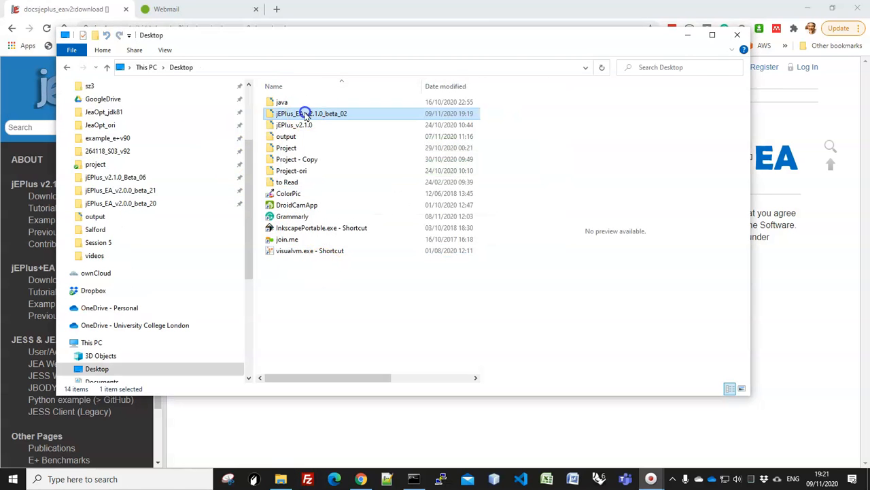
- Open the extracted jEPlus_EA_v2.1.0_beta_02 folder and inspect jEPlus+EA.jar, run-jEPlus.bat and run-jEPlus+EA.bat
double_click(305, 114)
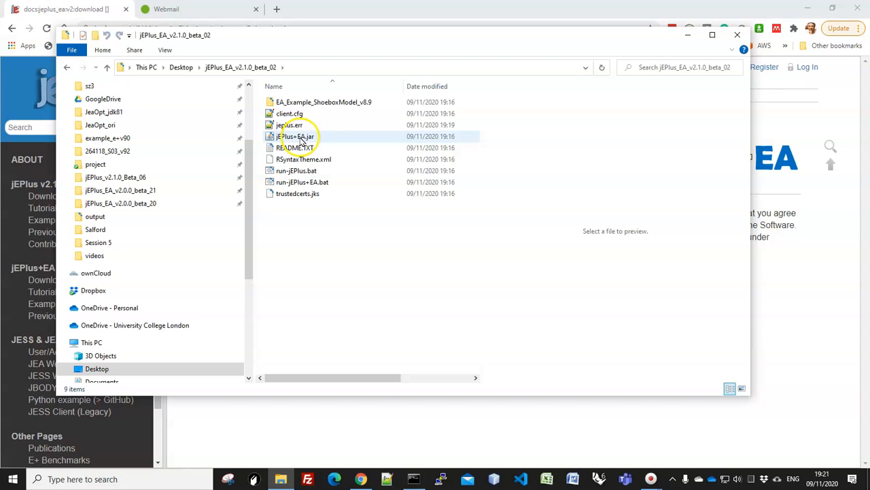
click(300, 138)
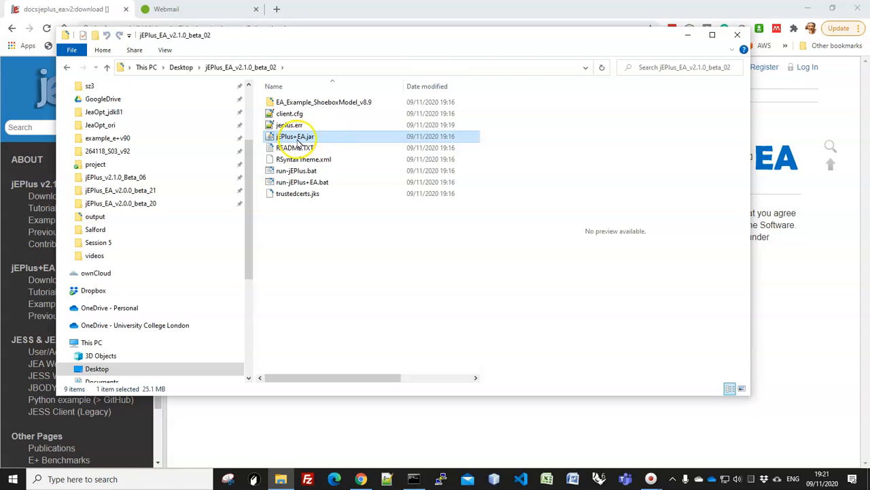
click(293, 172)
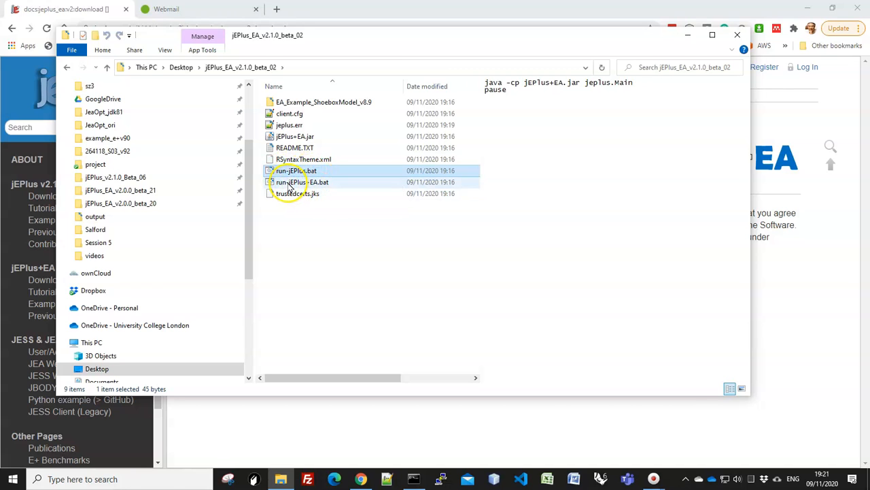
click(289, 184)
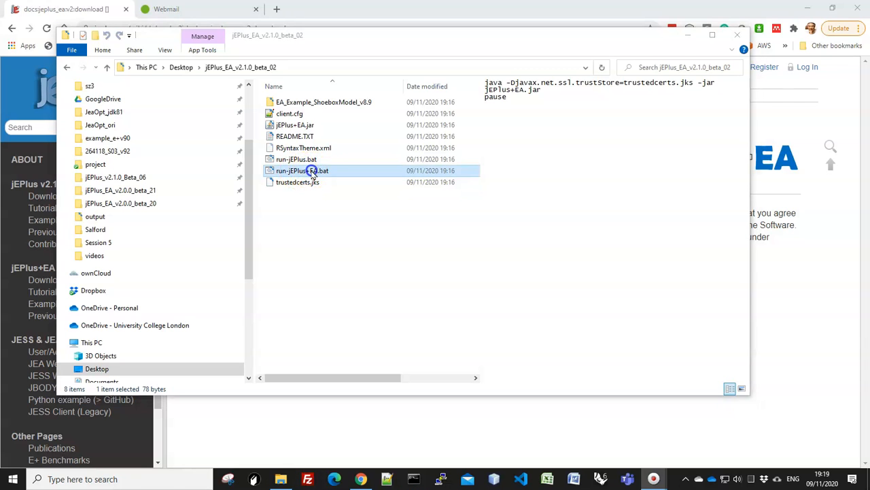
- Launch run-jEPlus+EA.bat, allow it to run past Microsoft Defender SmartScreen, and move the splash window off the console output
double_click(313, 172)
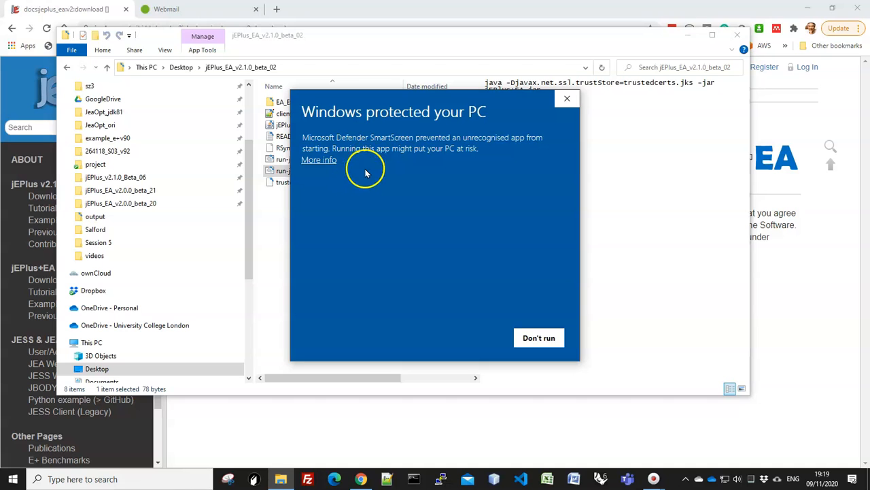
click(318, 160)
click(465, 336)
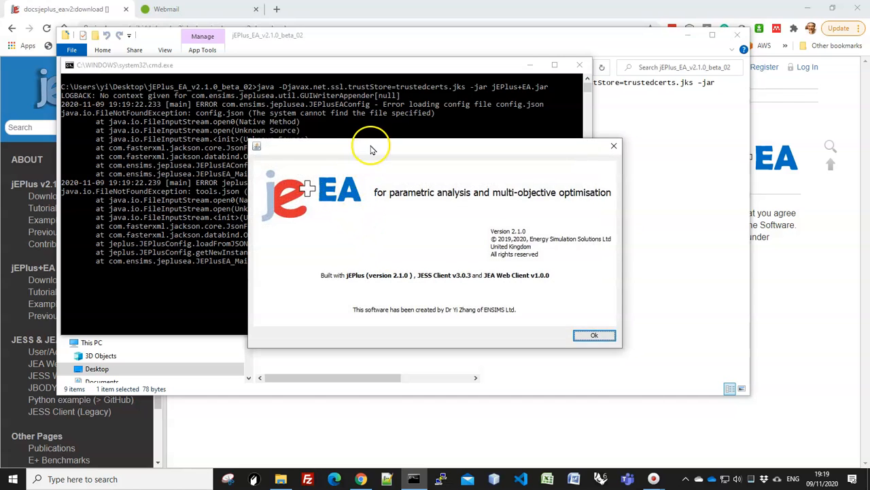
drag(369, 145, 583, 131)
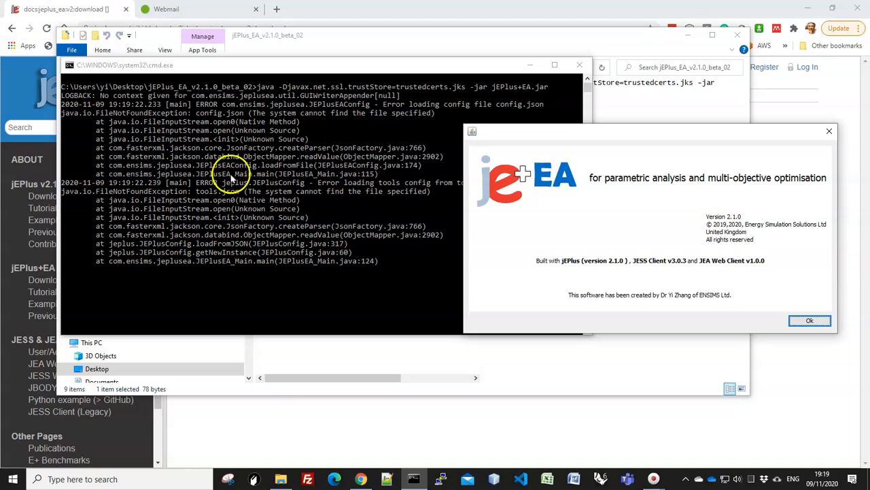
- Shift the console window to view its startup log, bring the jEPlus+EA splash window forward and dismiss it
mouse_move(292, 73)
mouse_down()
mouse_move(287, 56)
mouse_move(278, 96)
mouse_move(321, 130)
mouse_move(299, 61)
mouse_move(290, 80)
mouse_up()
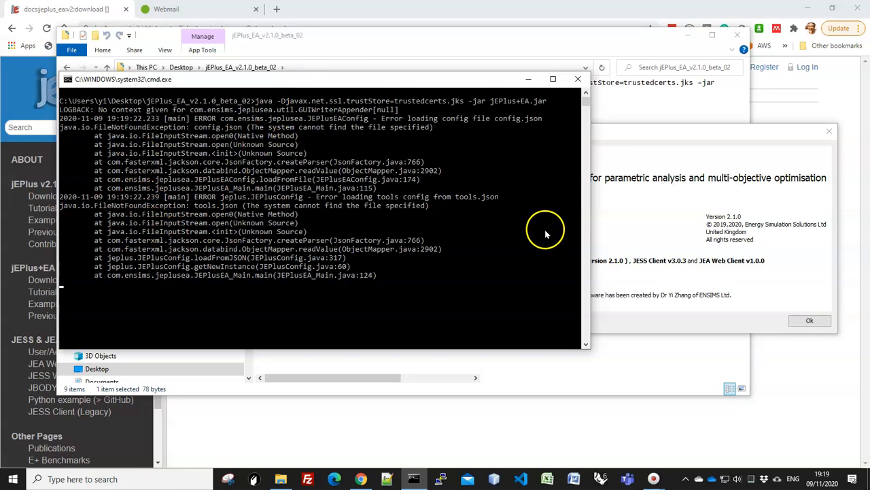
click(641, 133)
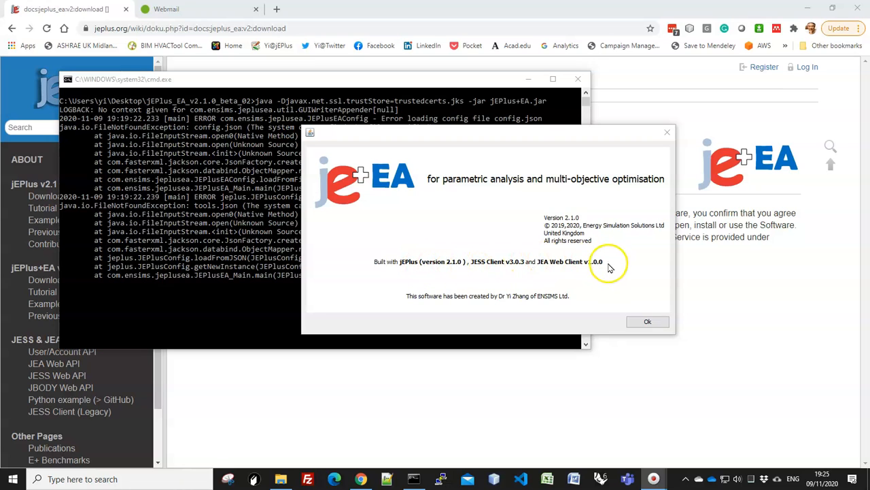
click(647, 323)
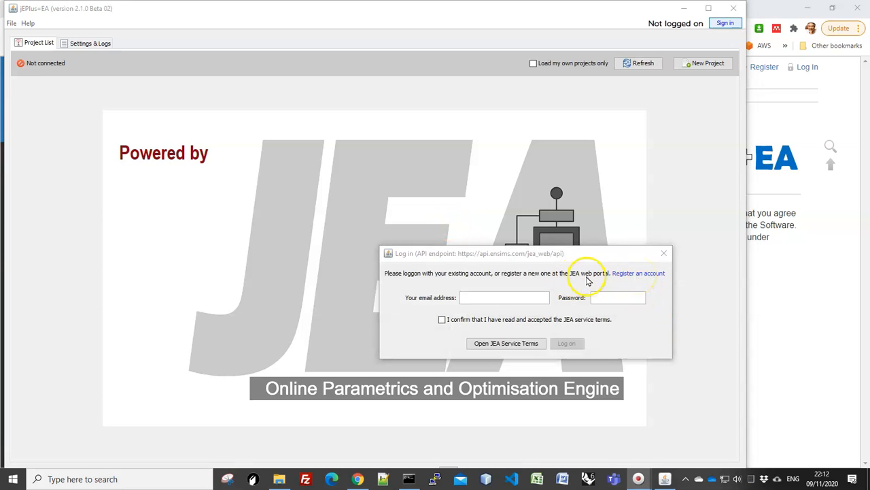
- Register an account on the JEA Web Portal with the user's name and e-mail address, accepting the service terms
click(632, 277)
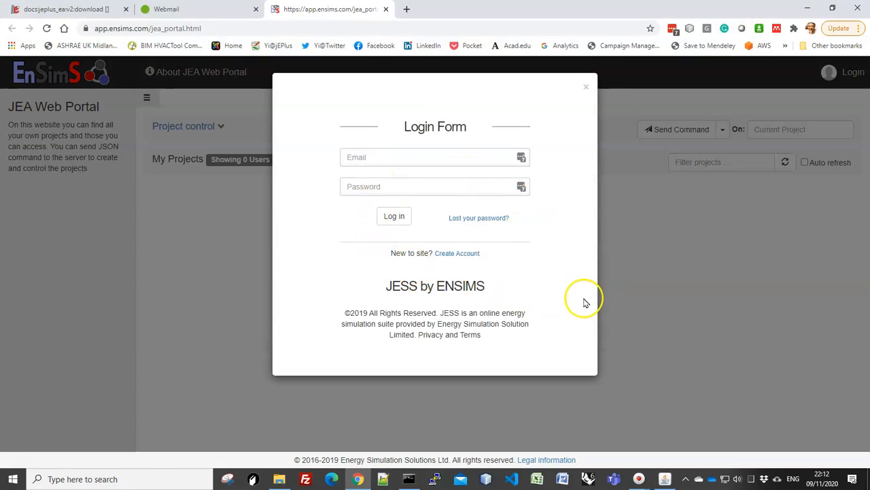
click(457, 253)
click(470, 160)
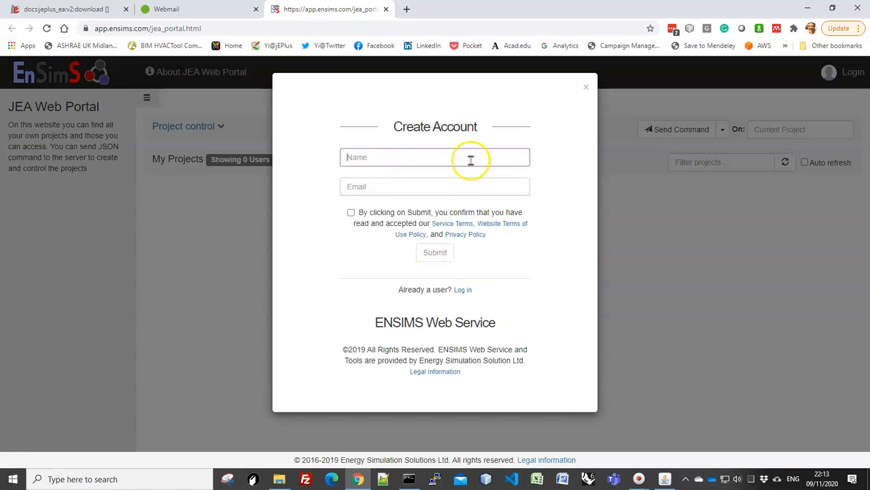
key(Tab)
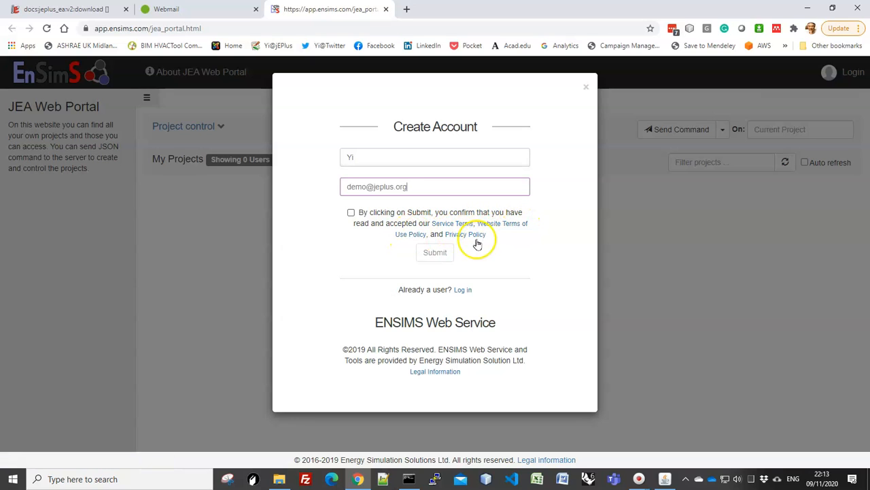
click(364, 219)
click(438, 255)
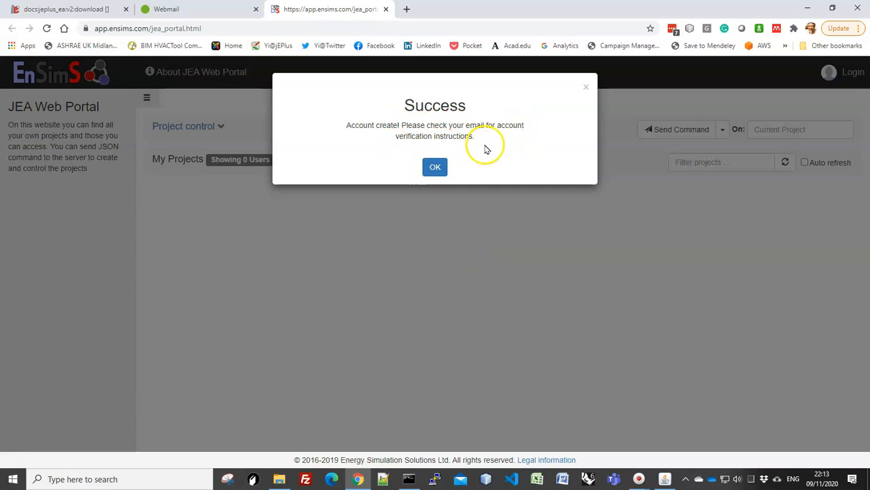
click(435, 170)
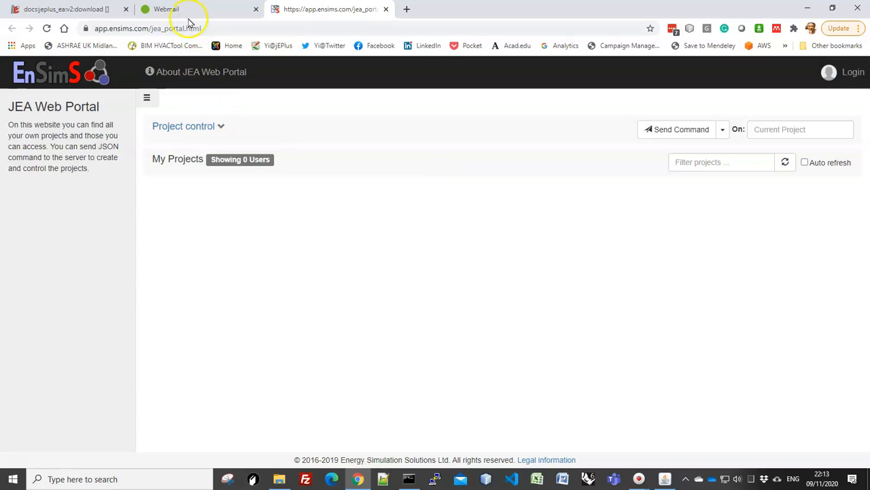
- Open the JESS account verification message in the webmail inbox and follow its Verify email address link
click(180, 9)
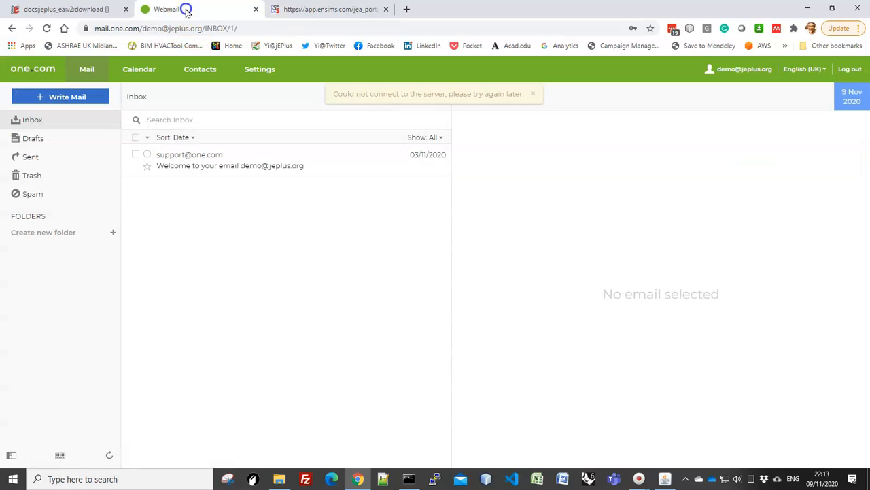
click(175, 157)
click(204, 165)
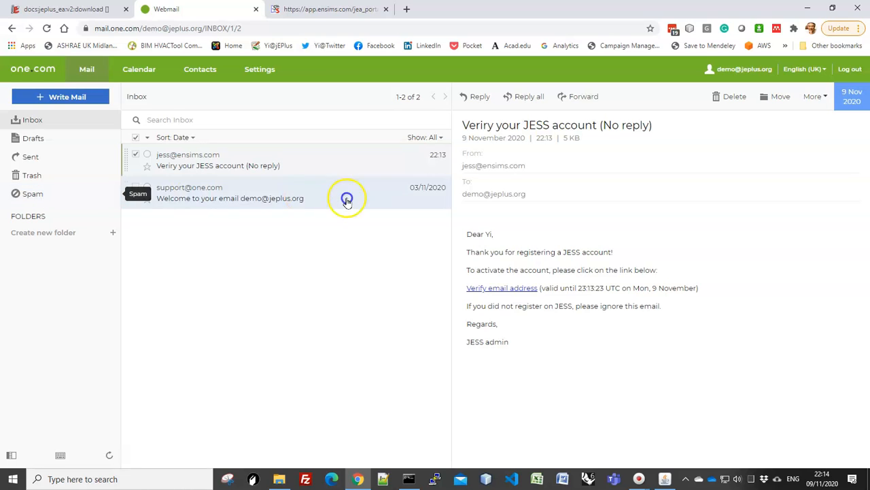
click(516, 289)
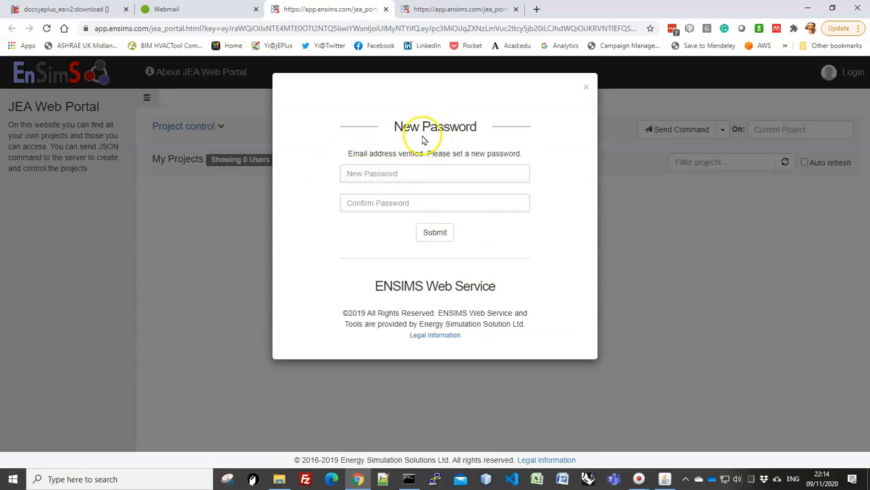
- Enter and confirm the new account password on the JEA Web Portal and submit it
click(359, 175)
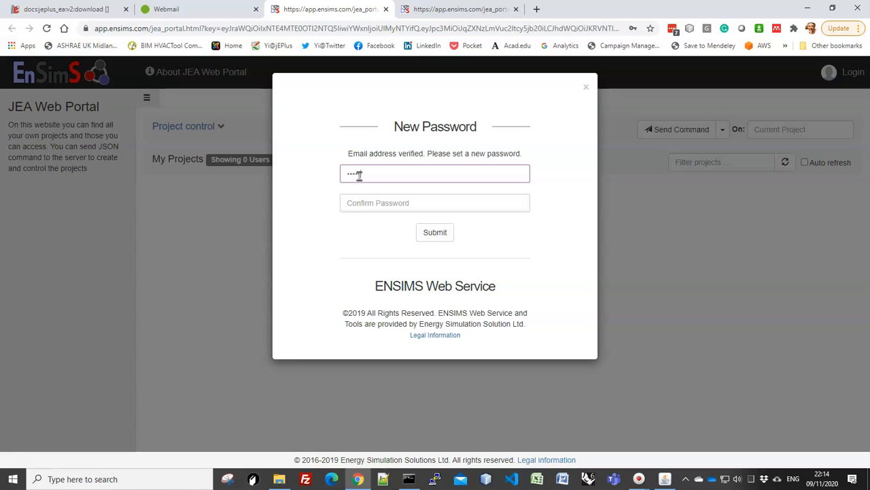
key(Tab)
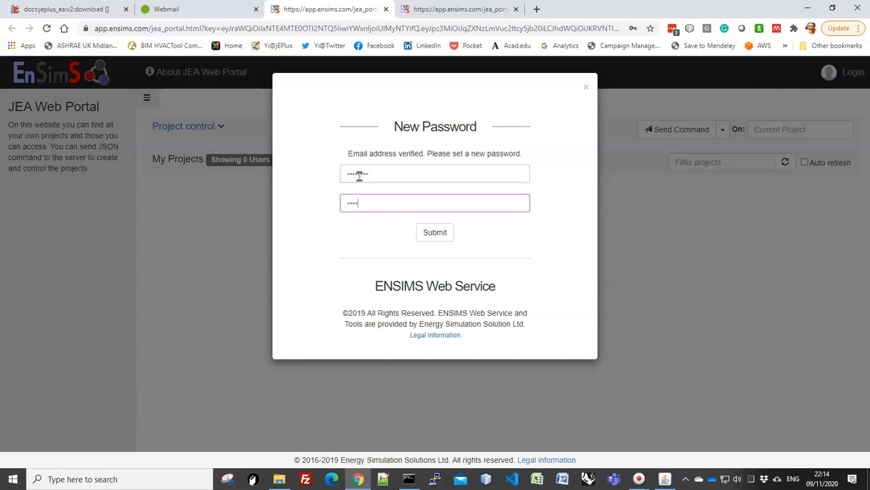
key(Return)
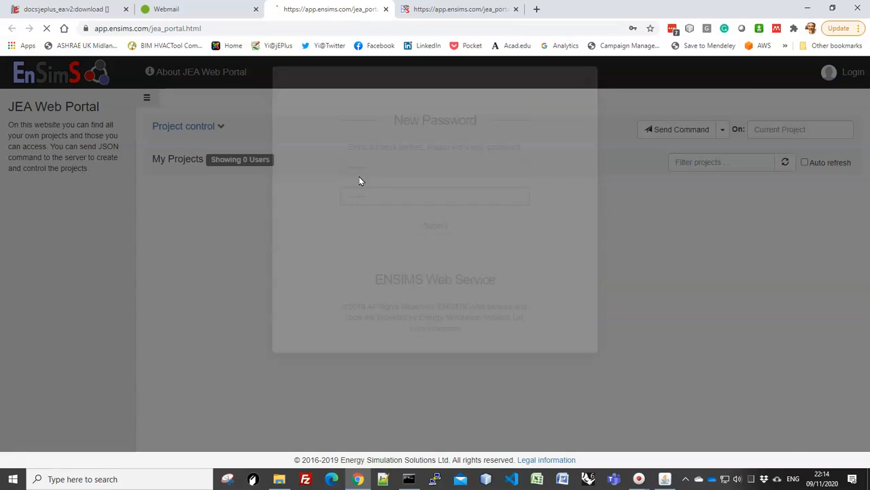
click(437, 218)
- Log in to the JEA Web Portal with the account e-mail and password, declining to save the login in LastPass
click(354, 157)
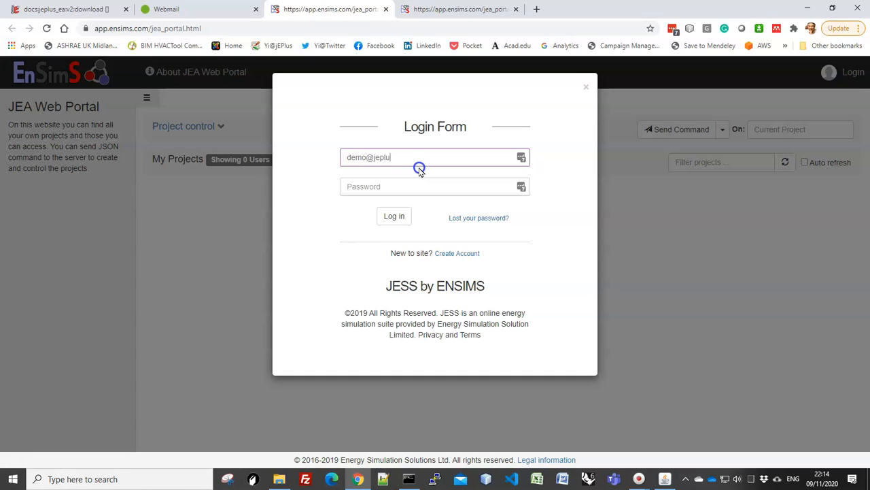
key(Tab)
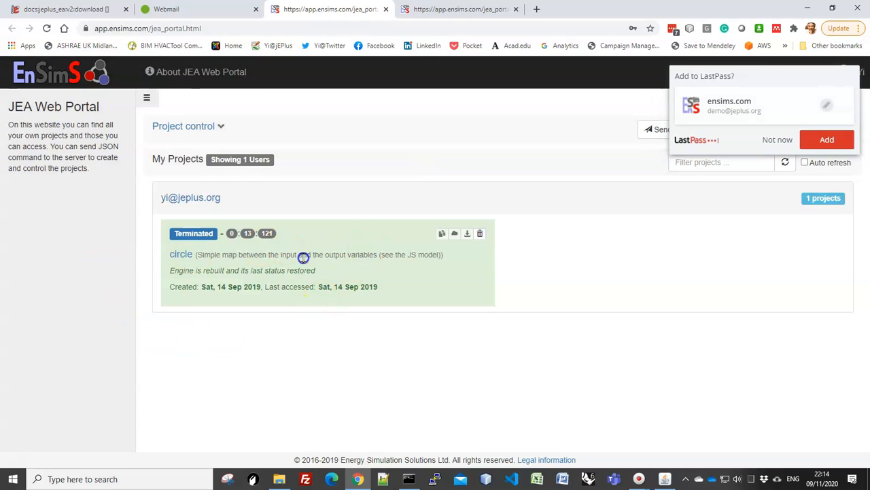
click(783, 141)
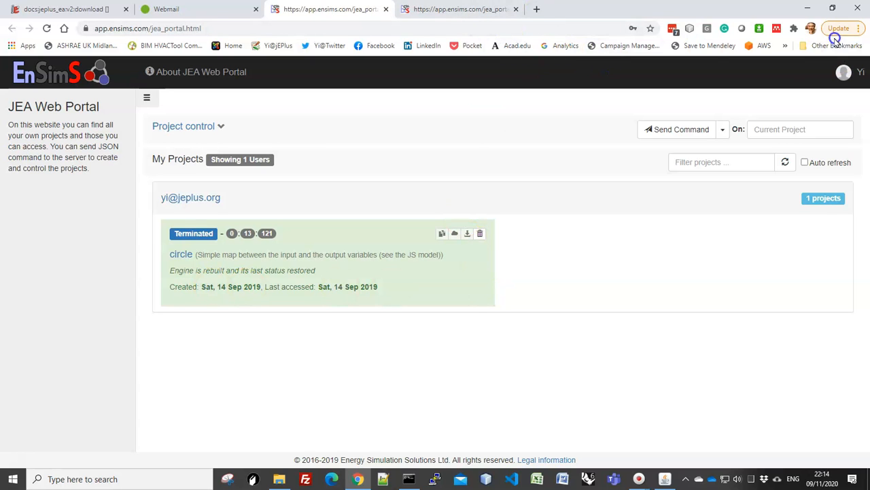
- Switch back to jEPlus+EA and sign in with the account e-mail and password, accepting the JEA service terms
click(808, 8)
click(724, 25)
click(483, 293)
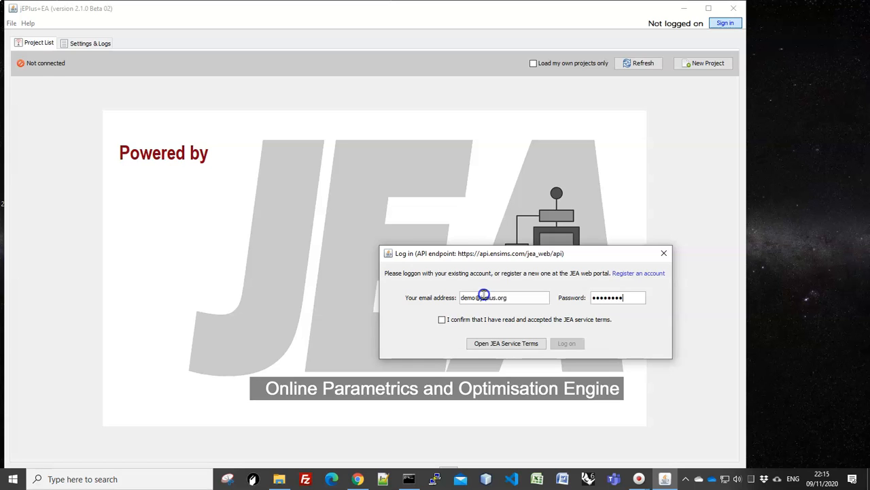
click(440, 320)
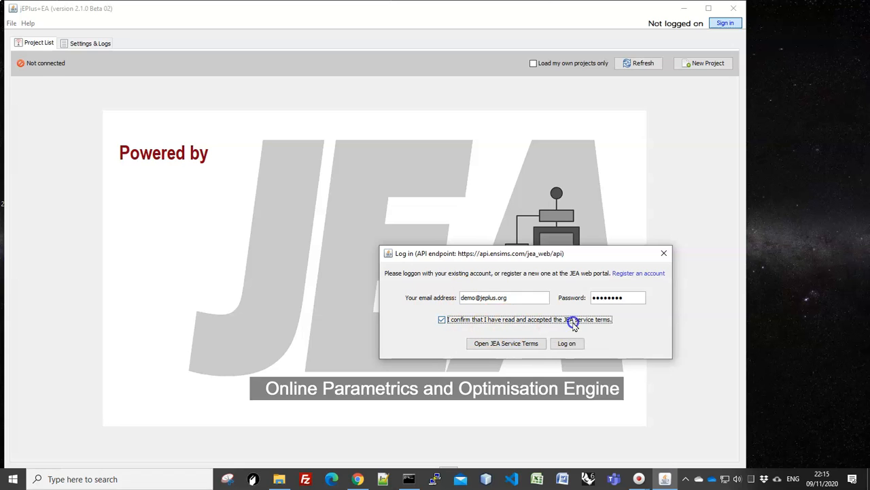
click(569, 344)
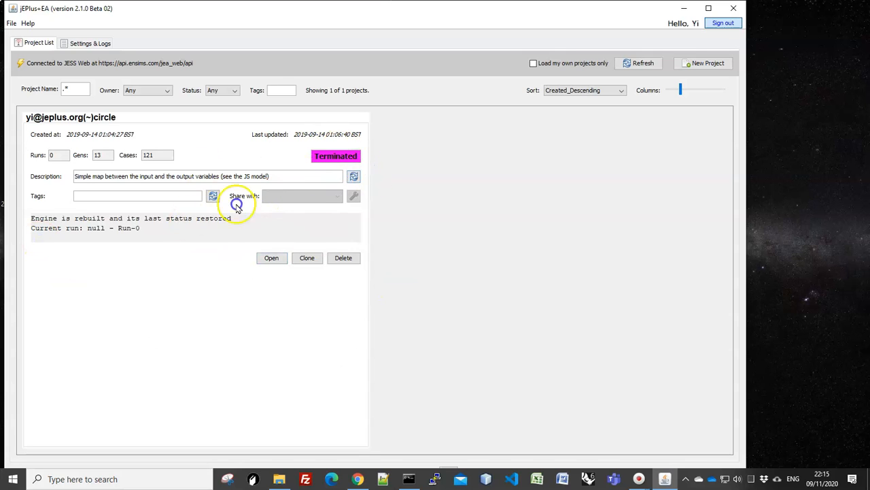
- Limit the project list to the account's own projects and refresh it
click(535, 63)
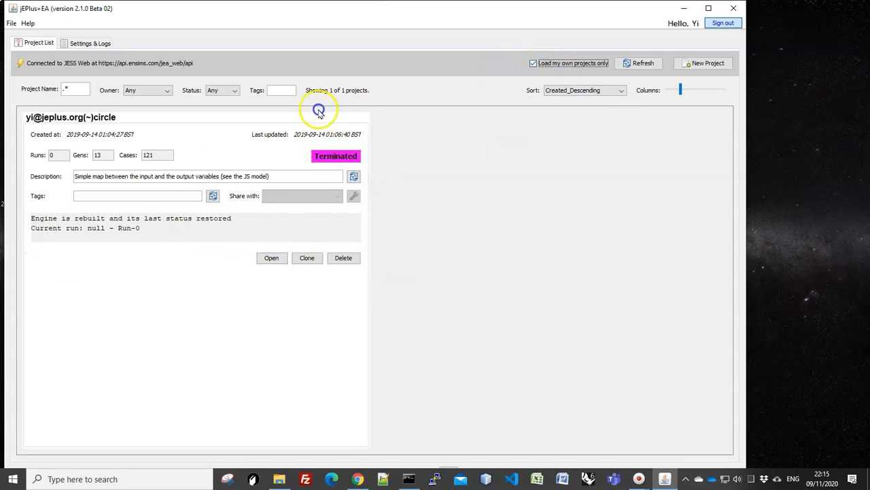
click(641, 62)
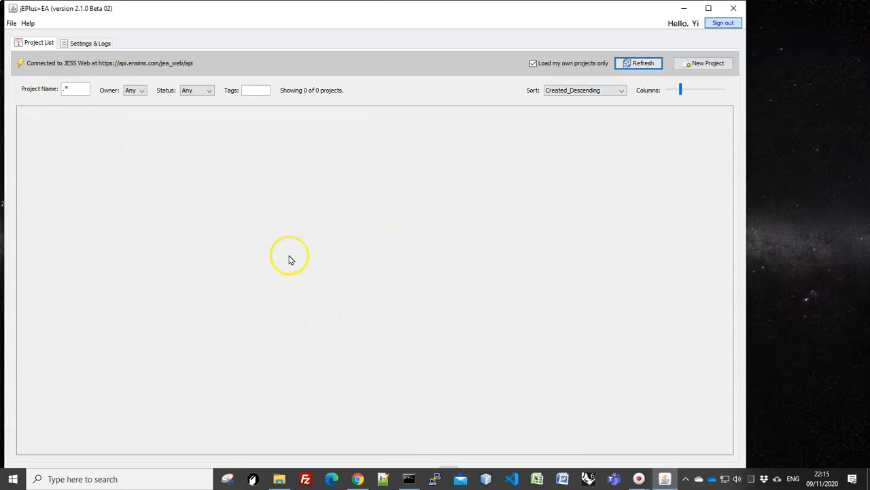
- Set the EnergyPlus binary directory to C:\bin\EnergyPlusV8-9-0 in the local program settings and save the configuration
click(85, 43)
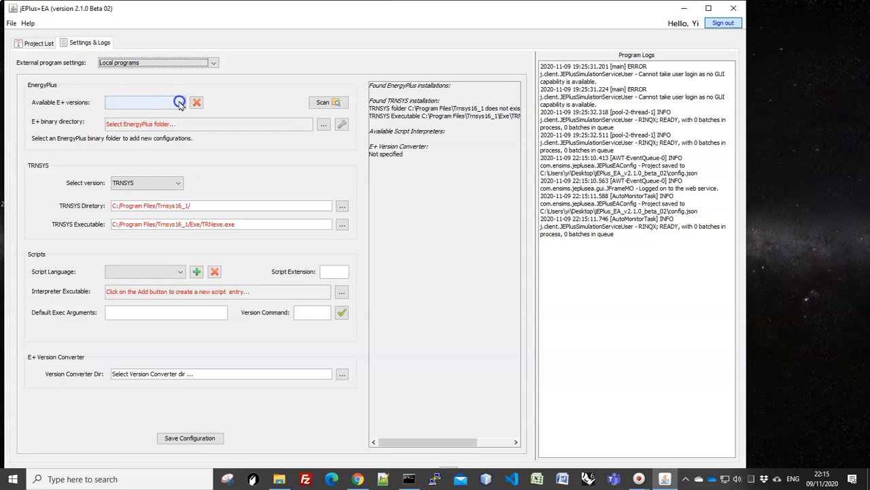
click(325, 126)
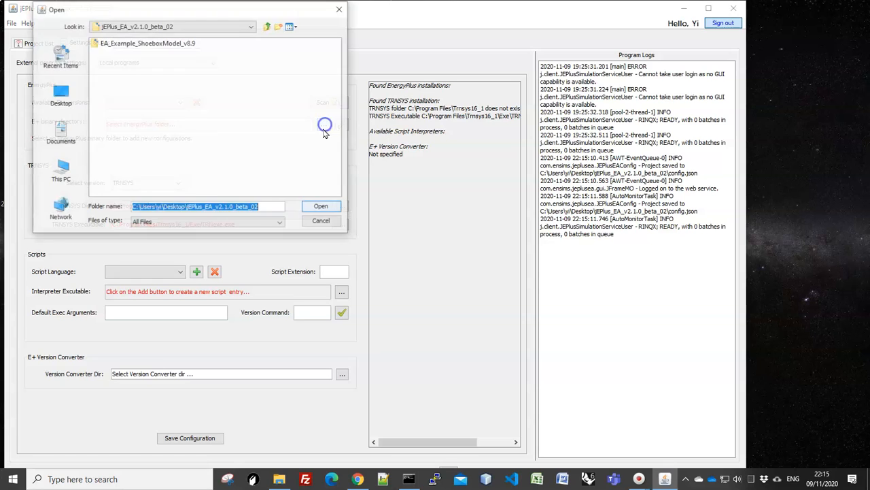
click(250, 27)
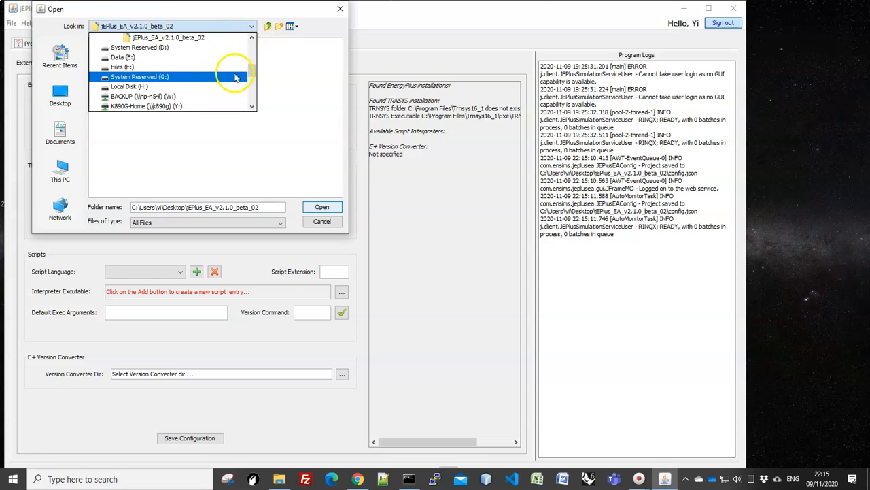
drag(248, 72, 251, 64)
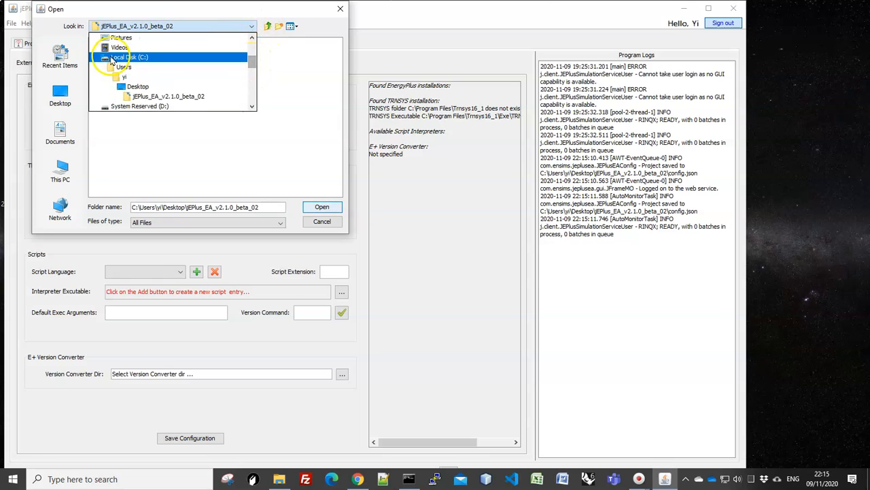
click(128, 57)
click(99, 53)
double_click(98, 54)
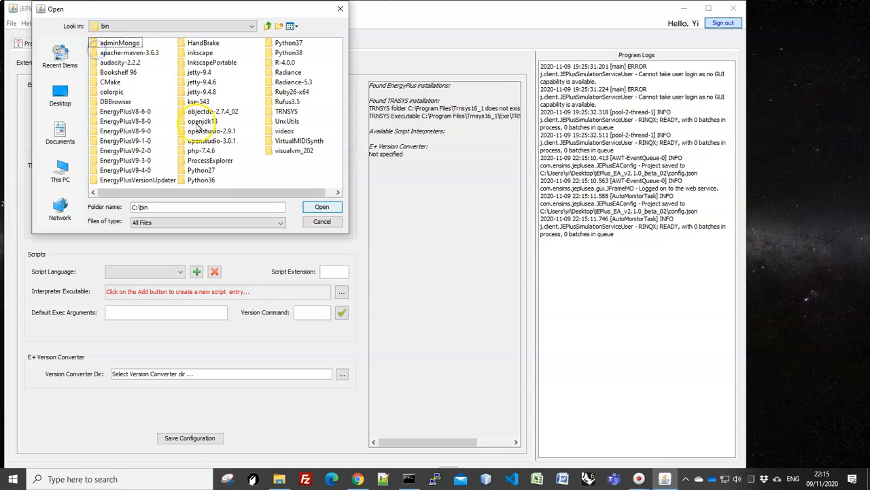
click(126, 130)
click(321, 208)
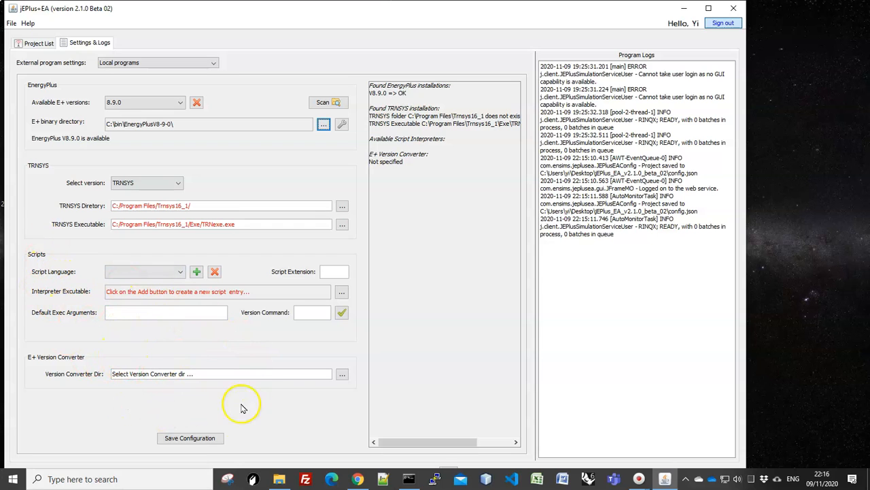
click(180, 438)
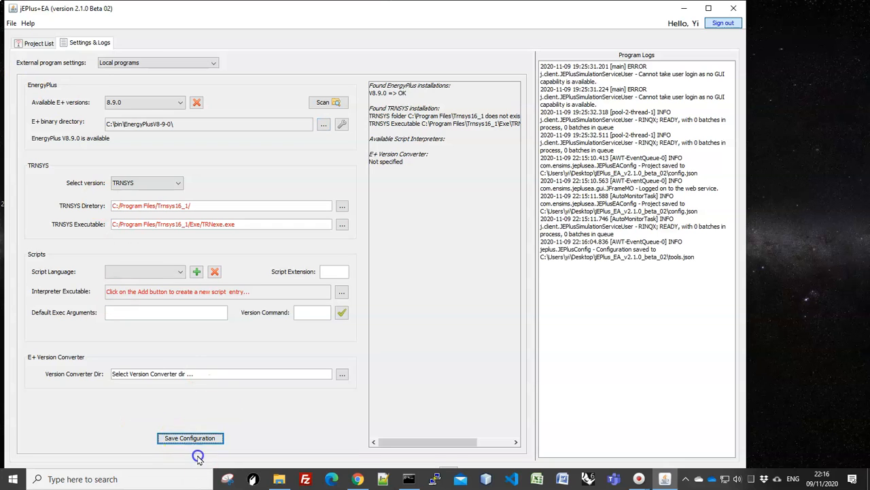
- Open the jEPlus project project.json from the EA_Example_ShoeboxModel_v8.9 folder and maximize the program window
click(30, 43)
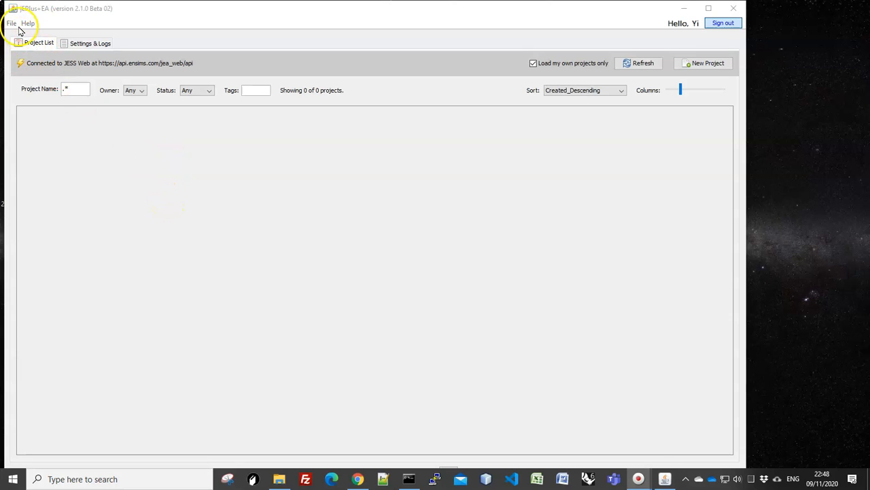
click(10, 24)
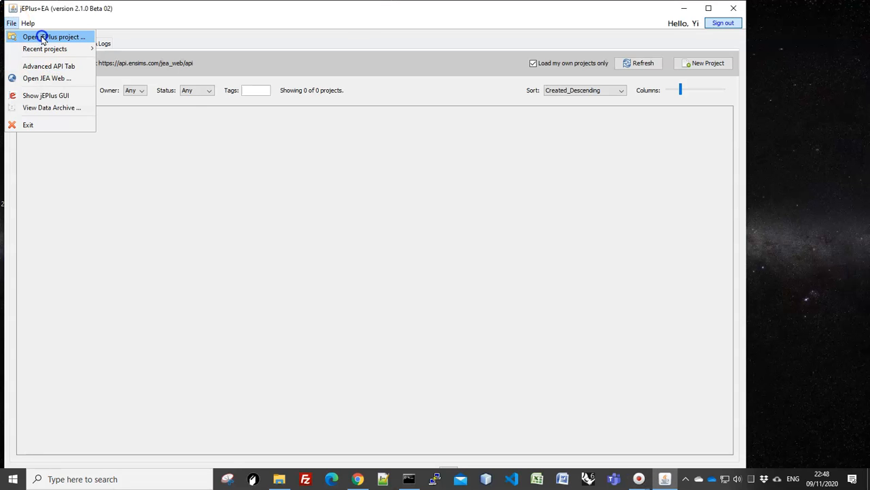
click(42, 39)
click(291, 169)
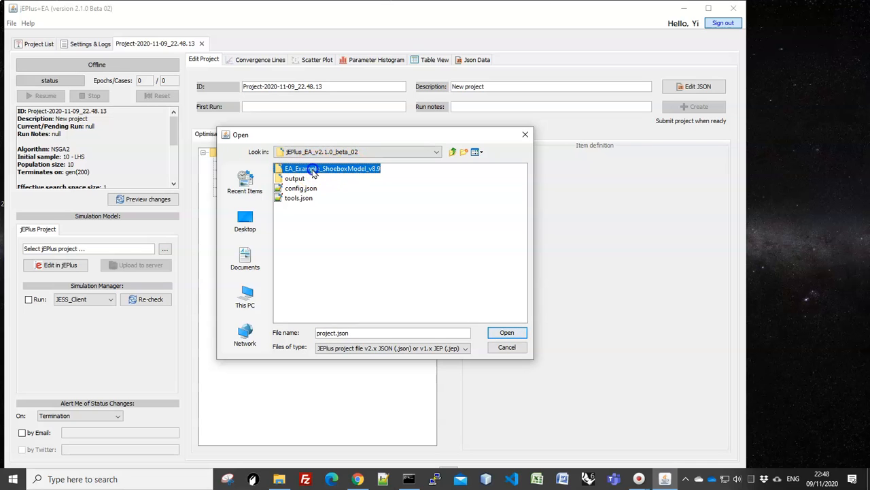
double_click(281, 170)
click(278, 169)
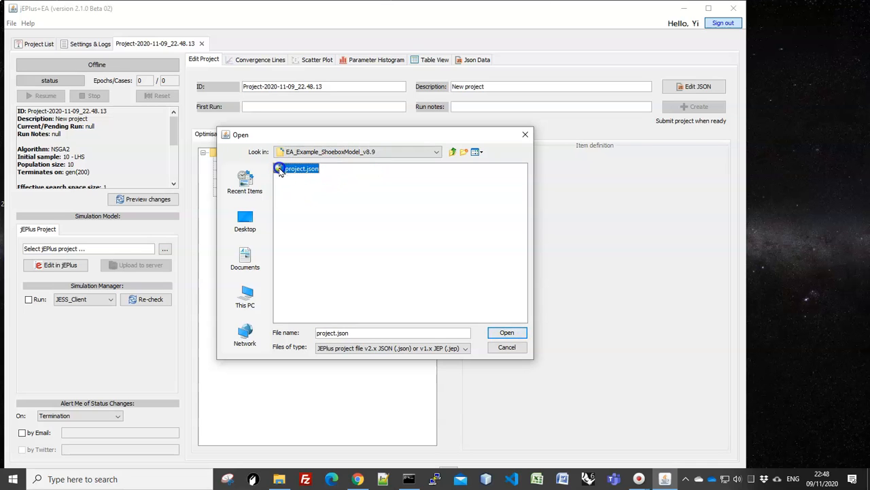
click(506, 334)
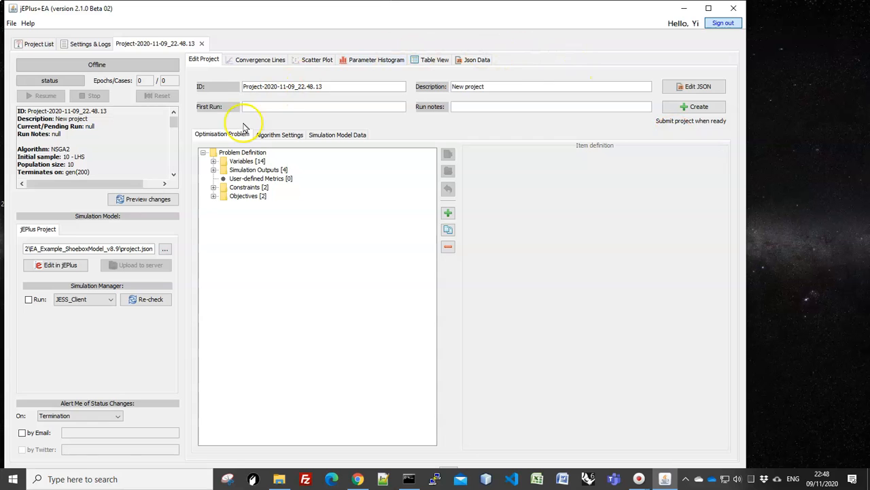
click(709, 8)
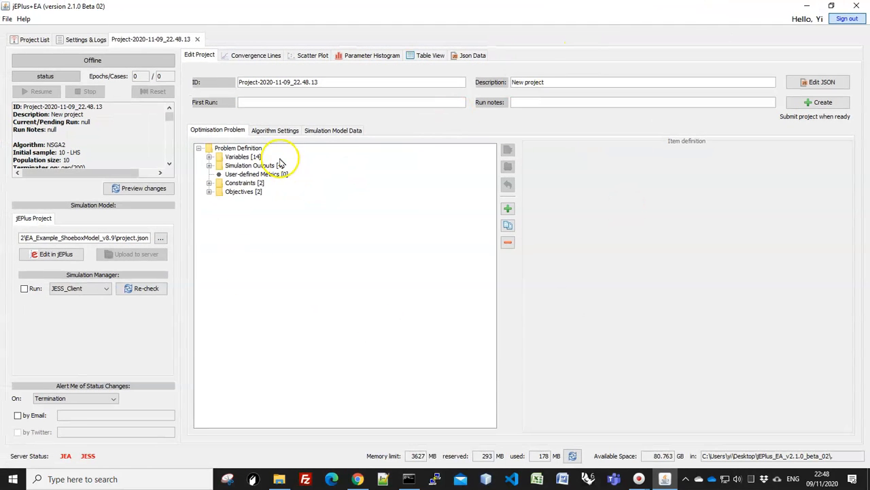
- Expand the variables, simulation outputs, constraints and objectives of the problem definition to examine their items
click(209, 157)
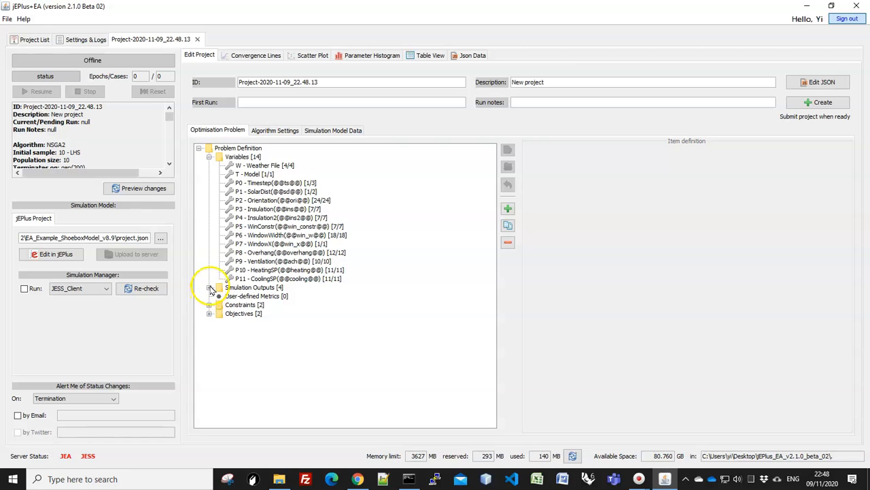
click(209, 288)
click(209, 339)
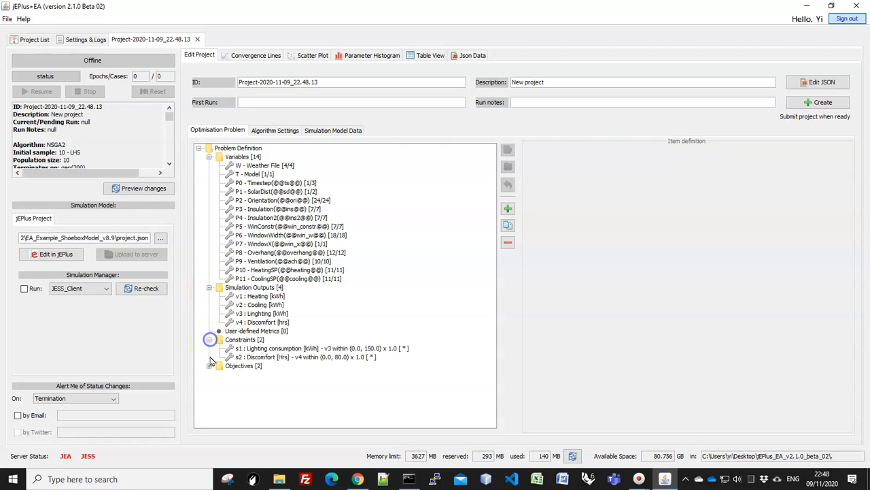
click(210, 366)
- Open the shoebox project for editing in jEPlus and move its window aside to show the parameter table
click(96, 300)
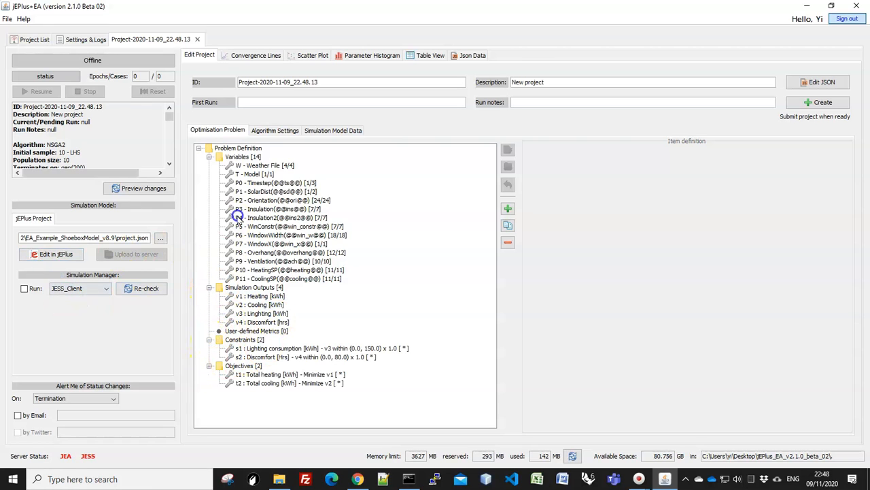
click(44, 256)
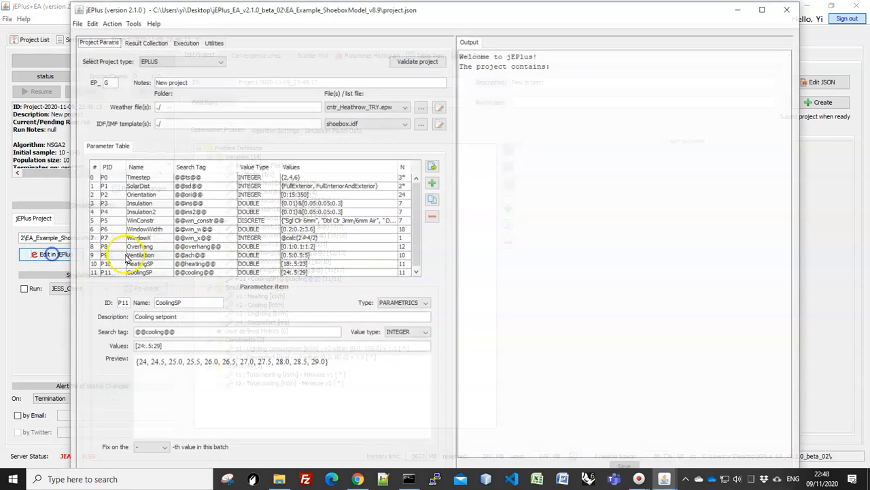
drag(369, 15, 434, 15)
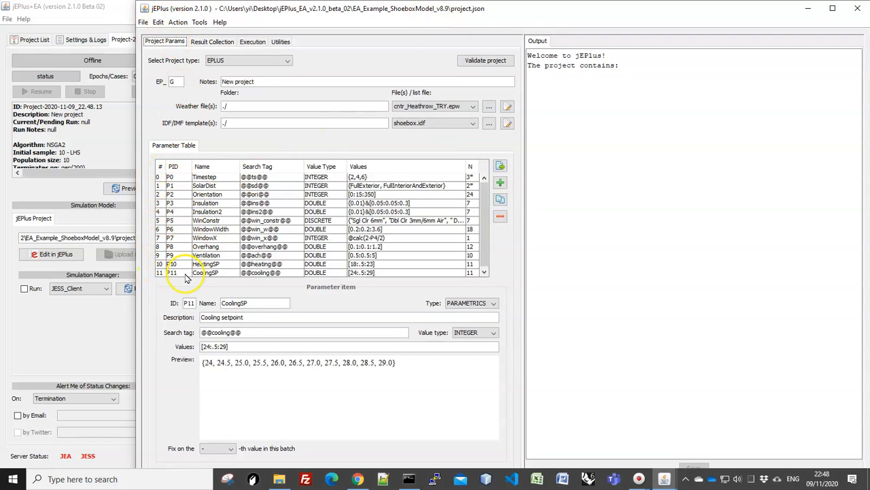
- Examine the Weather File variable in jEPlus+EA and compare it with the project's weather file list in jEPlus
click(88, 348)
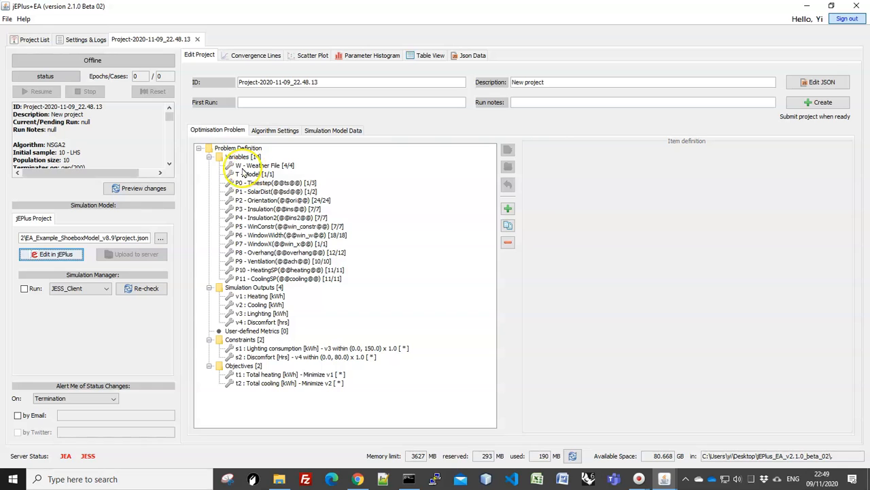
click(259, 166)
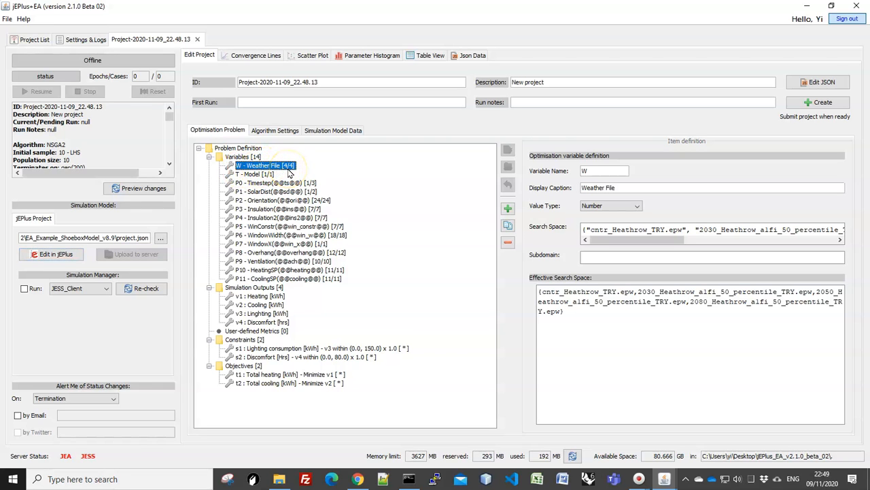
mouse_move(665, 478)
click(605, 418)
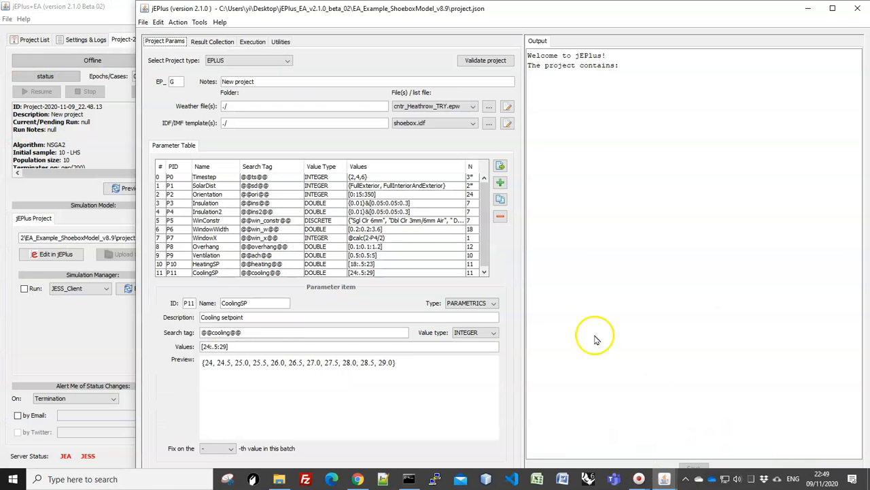
click(474, 109)
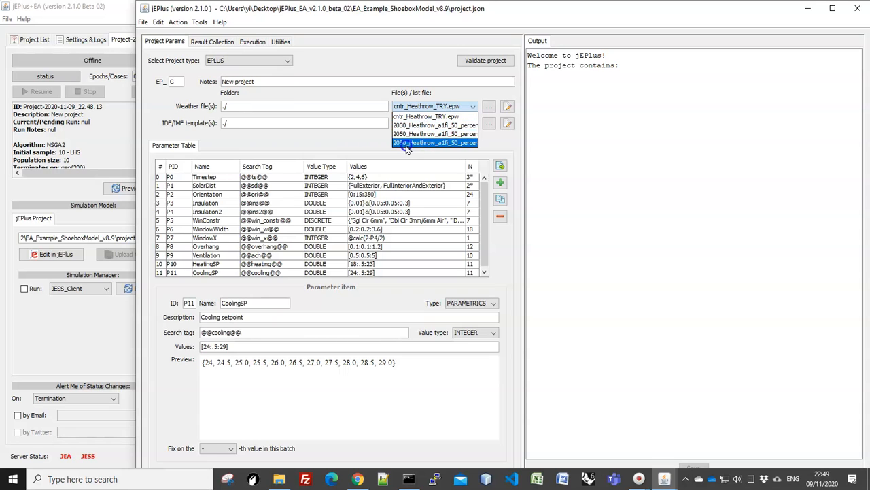
click(492, 143)
click(95, 351)
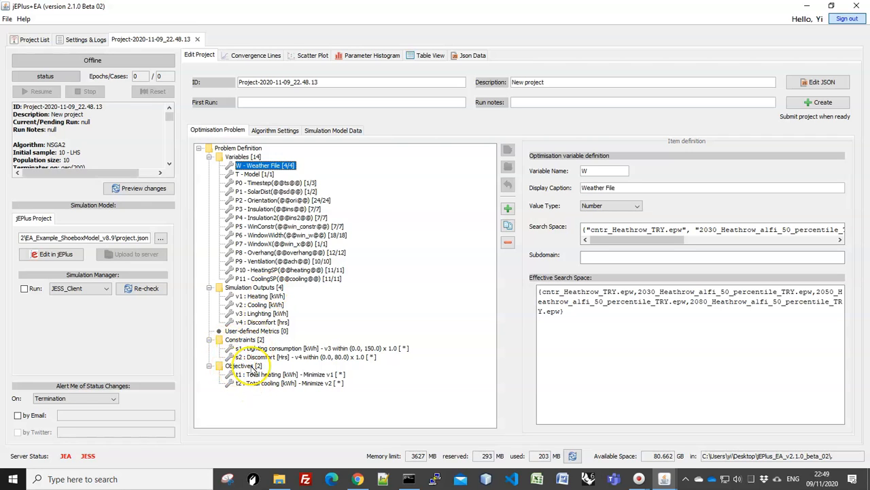
- Switch to jEPlus and examine the result collection's CSV items and the formulas of the Heating and Cooling report variables
mouse_move(663, 480)
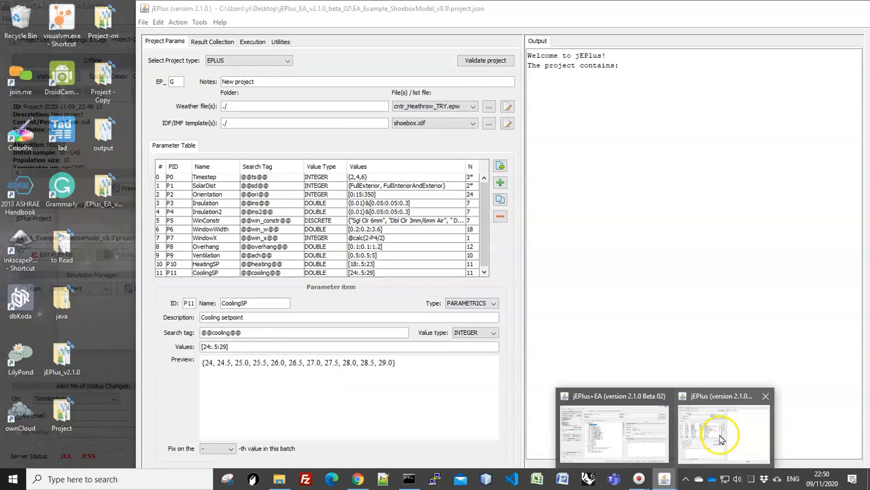
click(719, 430)
click(216, 42)
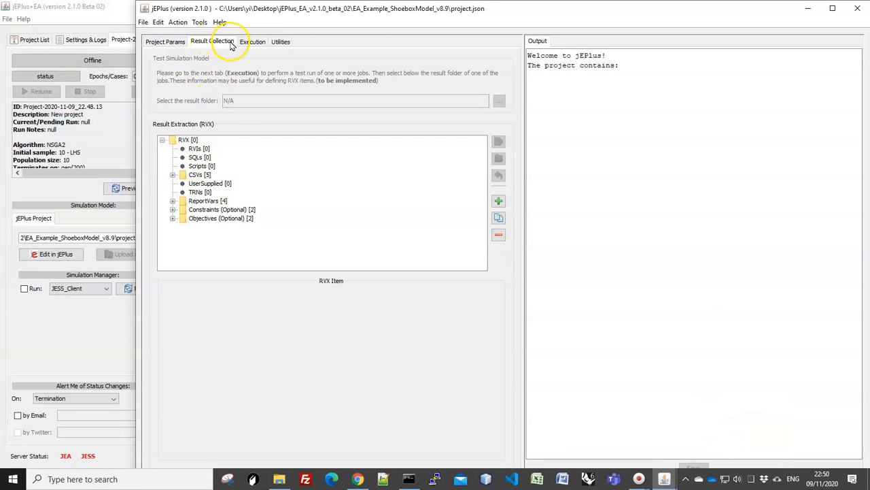
click(173, 174)
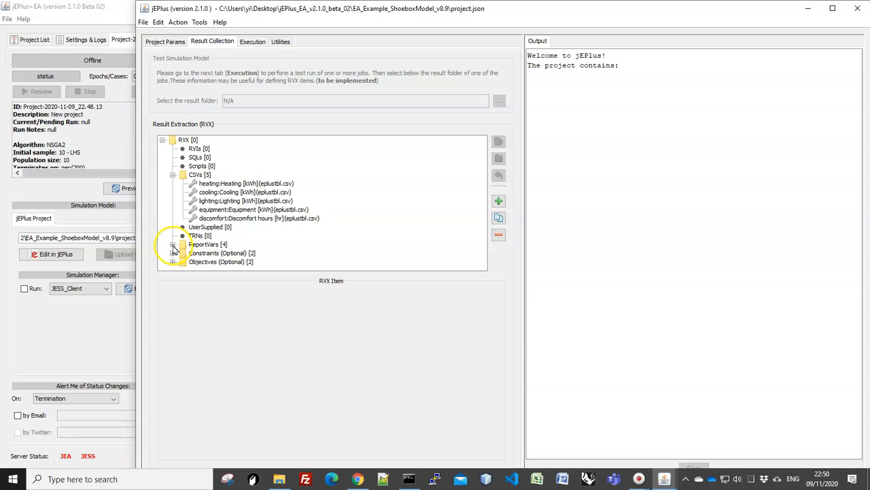
click(172, 244)
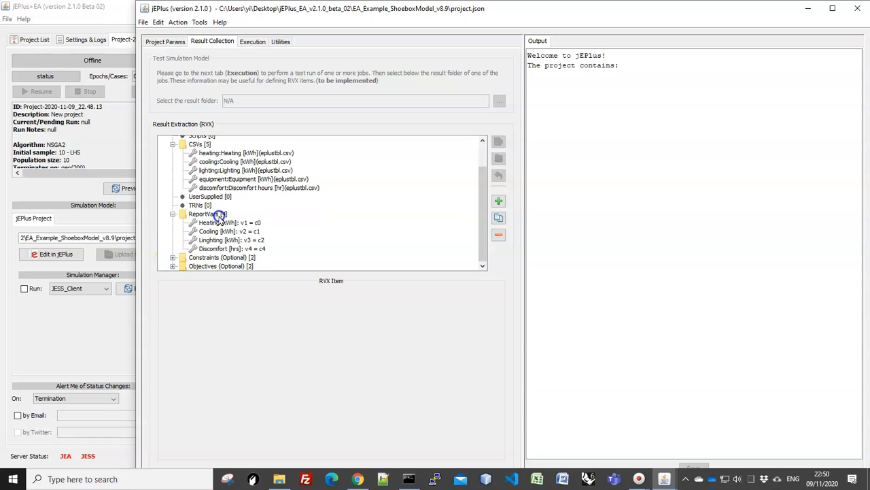
click(206, 224)
click(210, 232)
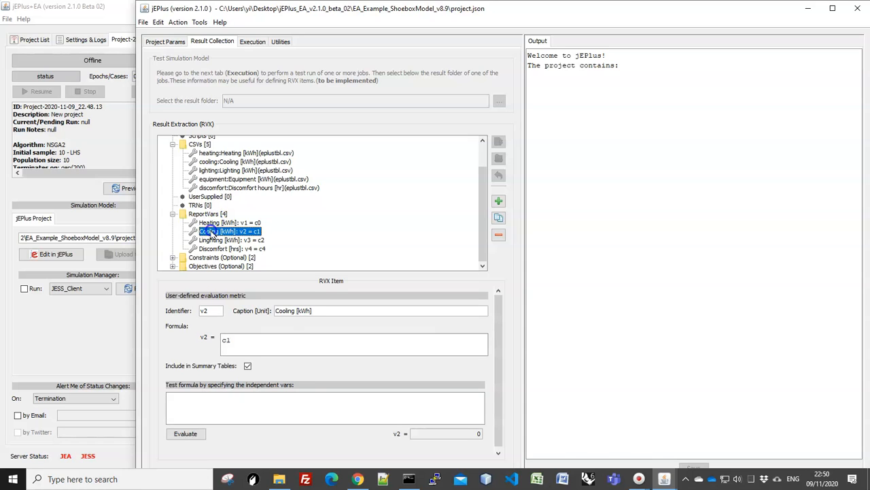
click(211, 223)
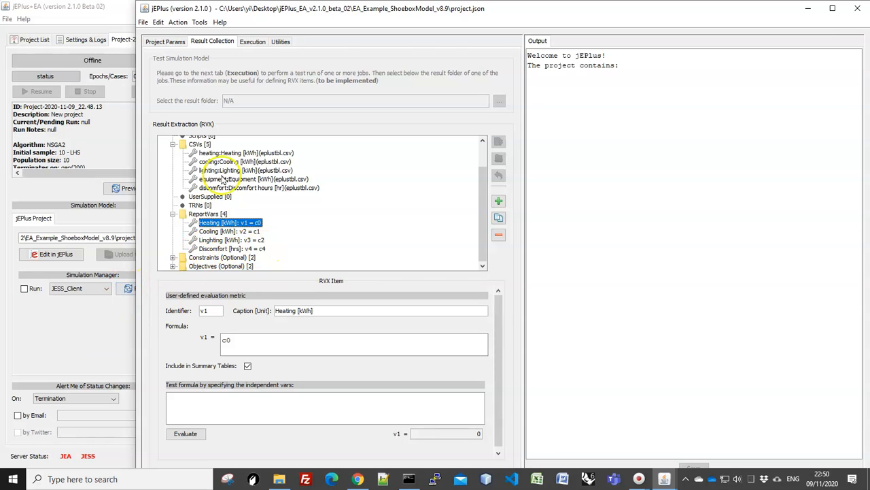
- Switch back to jEPlus+EA and examine the definitions of simulation outputs v1 to v4
click(96, 332)
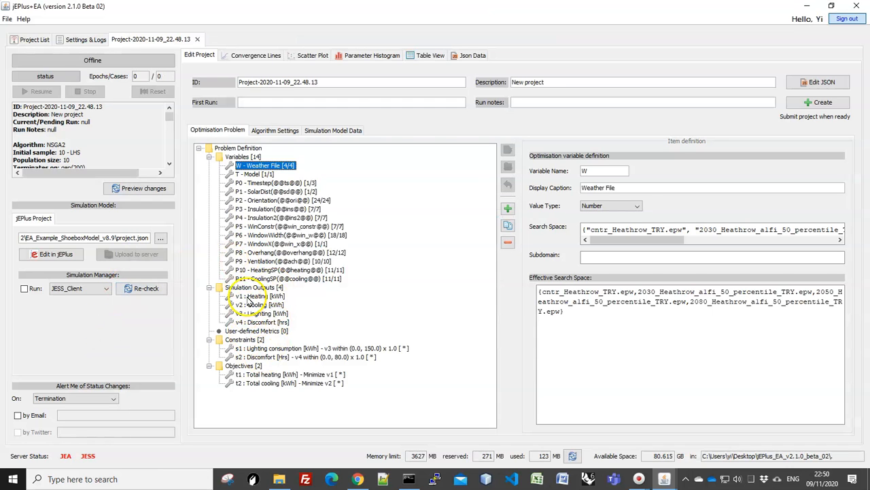
click(253, 296)
click(257, 305)
click(259, 314)
click(259, 322)
click(264, 297)
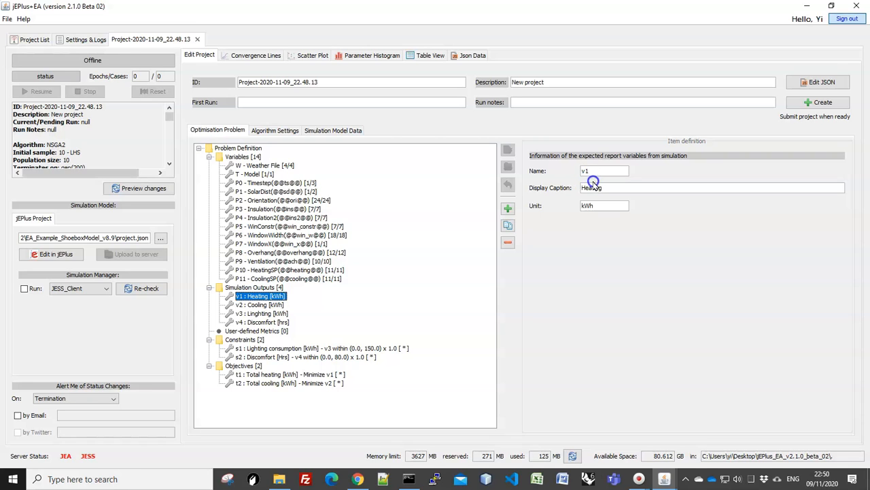
click(274, 304)
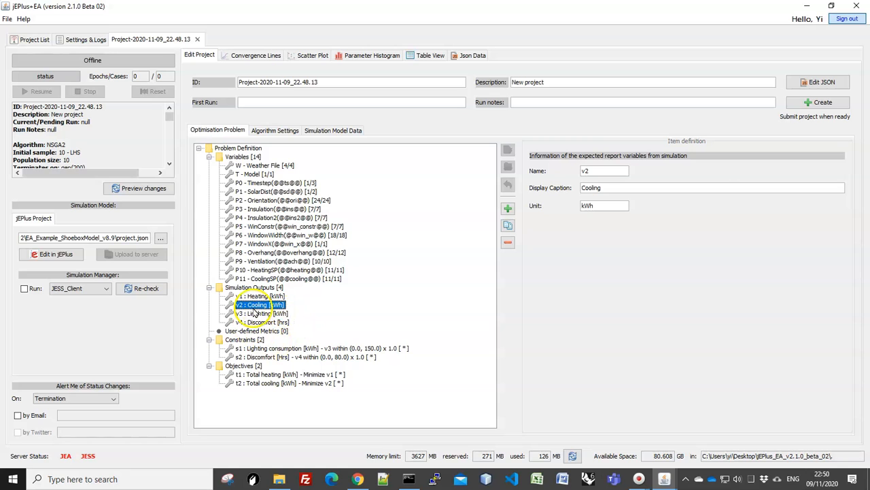
- Compare the Lighting consumption constraint s1 with its definition in jEPlus and expand the objectives there
click(262, 348)
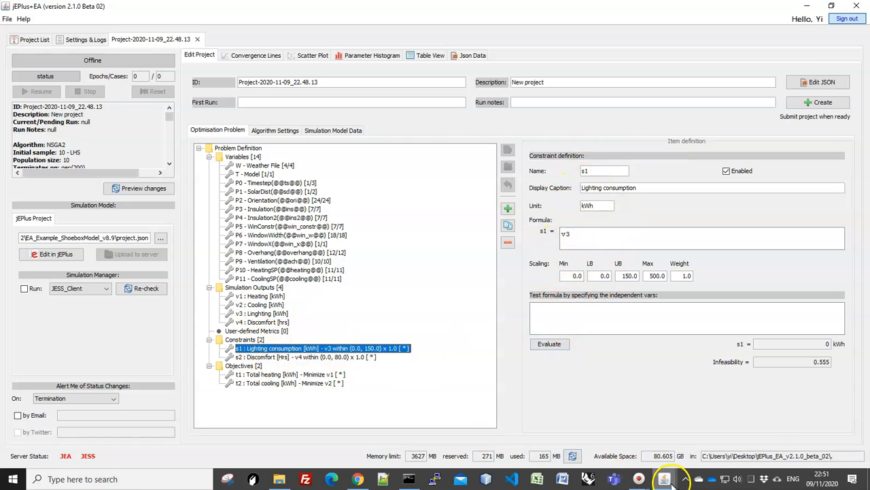
mouse_move(665, 479)
click(694, 443)
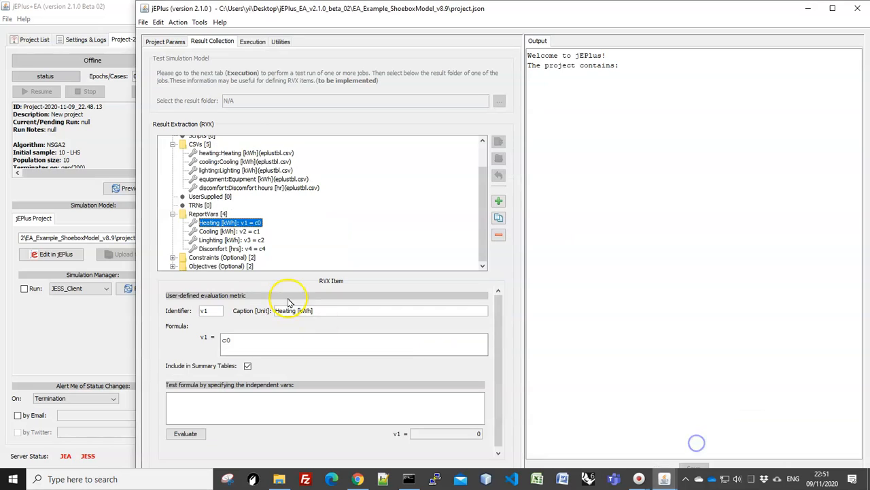
click(204, 258)
scroll(252, 265, down, 1)
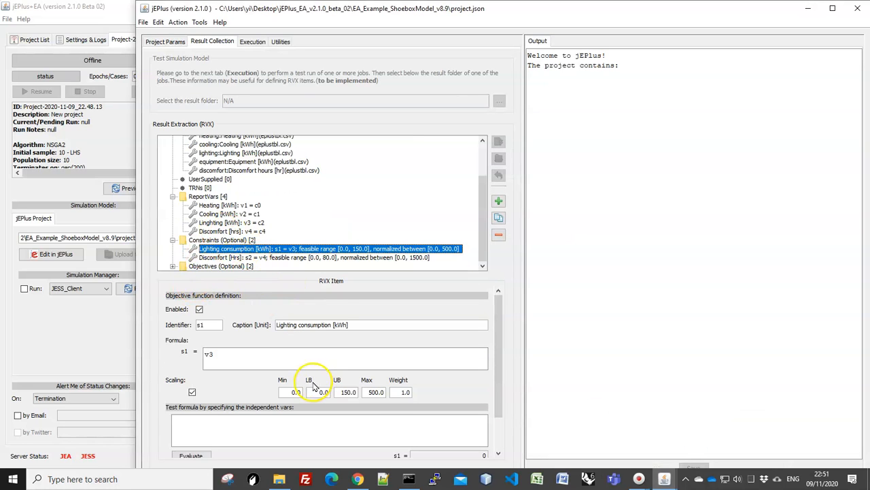
click(173, 266)
click(102, 333)
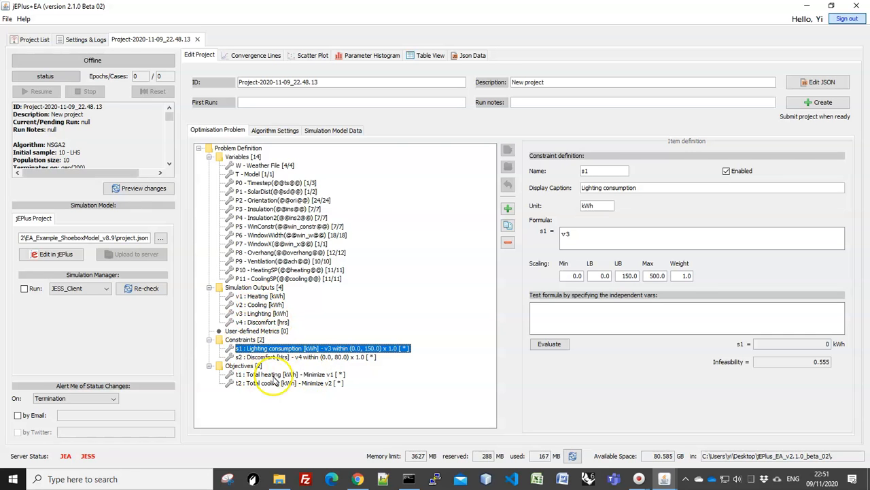
- Switch to jEPlus to review the result extraction items from objectives up to CSVs, and return to jEPlus+EA
mouse_move(664, 480)
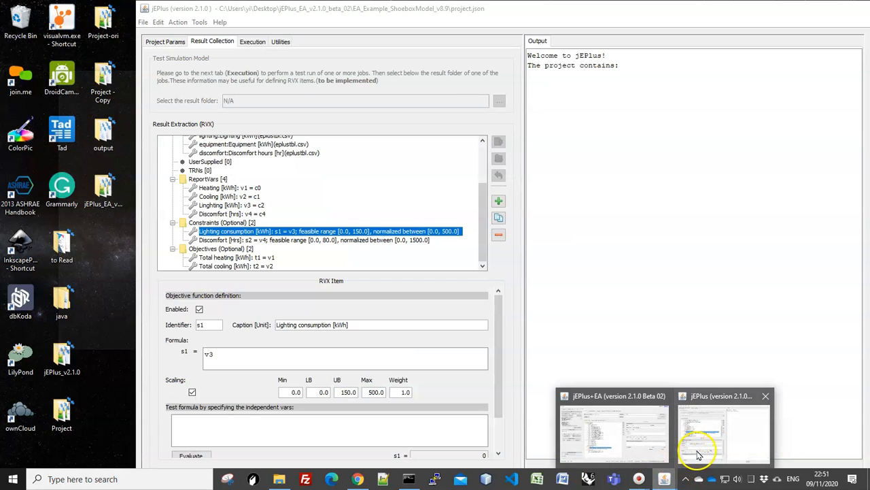
click(683, 431)
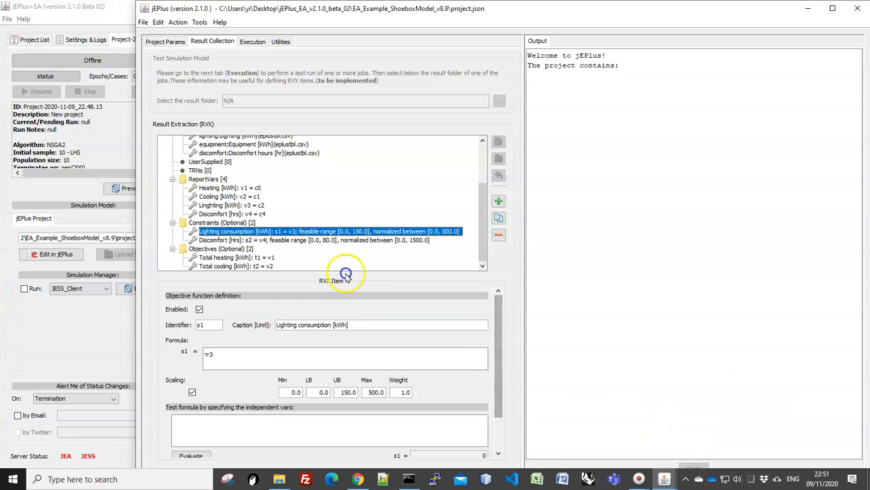
drag(486, 227, 486, 190)
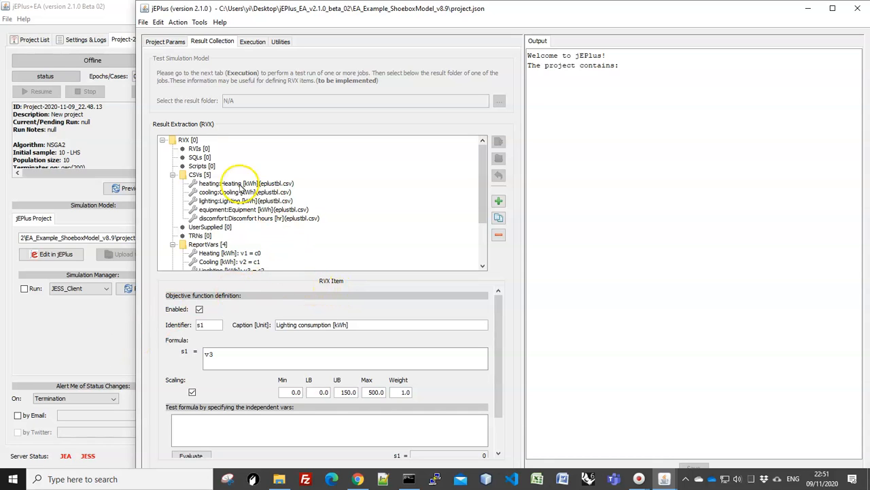
click(115, 346)
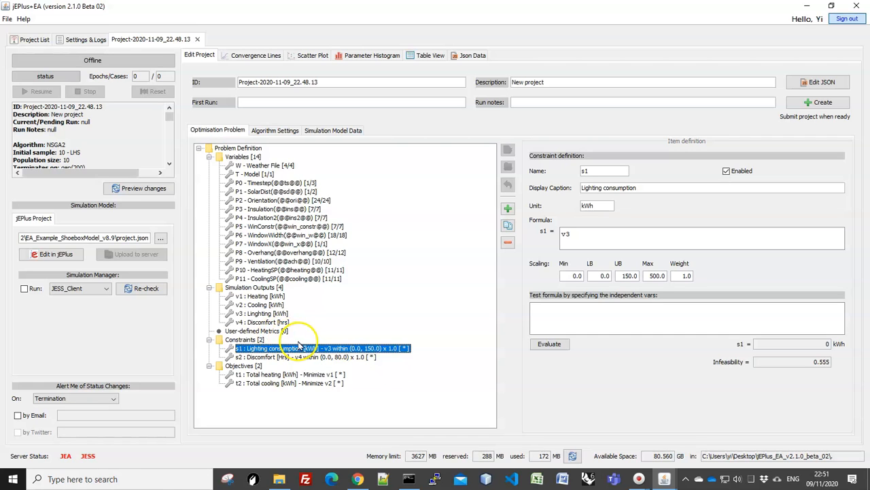
- Set the exploration strategy to Sensitivity and the sample size to 20 for the MORRIS sampling method
click(272, 134)
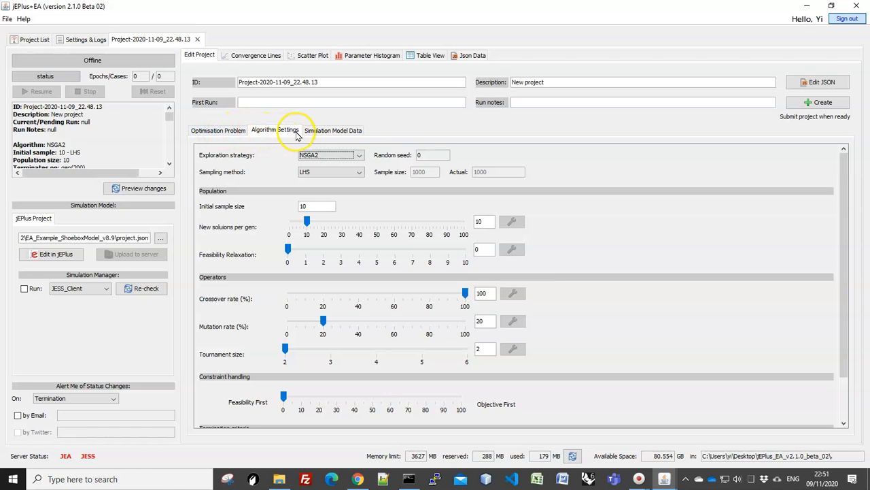
click(337, 156)
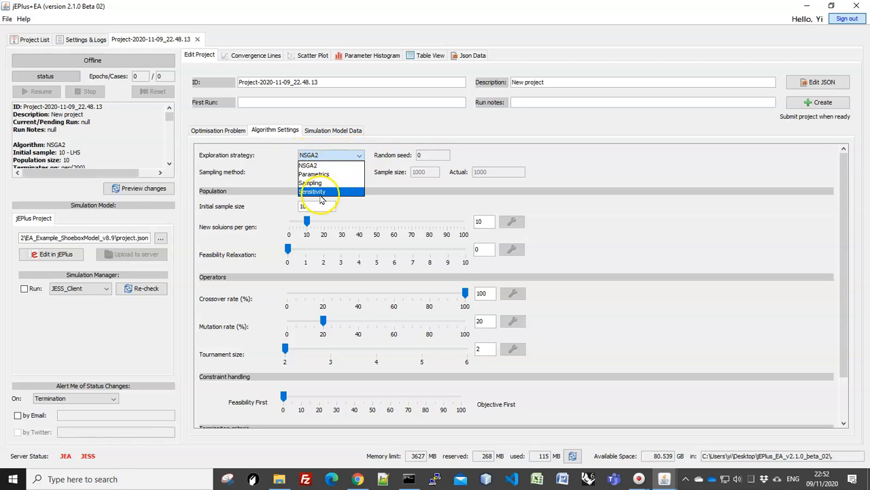
click(309, 193)
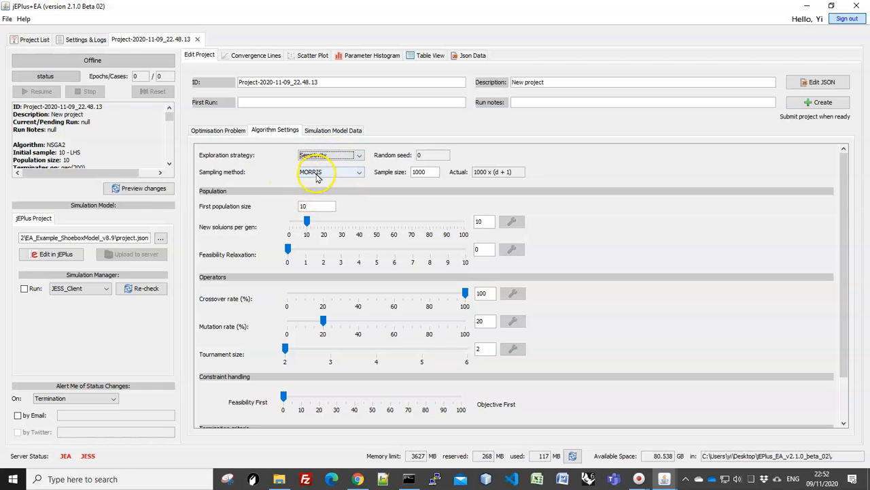
drag(432, 171, 397, 175)
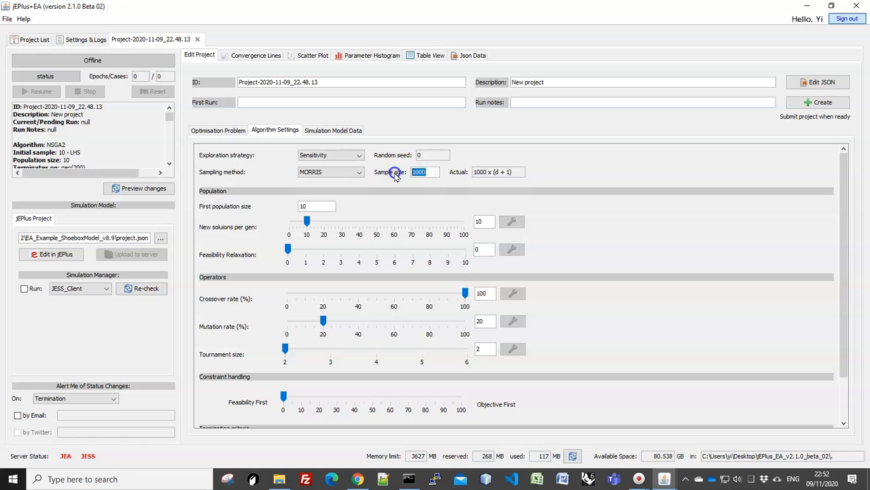
click(321, 174)
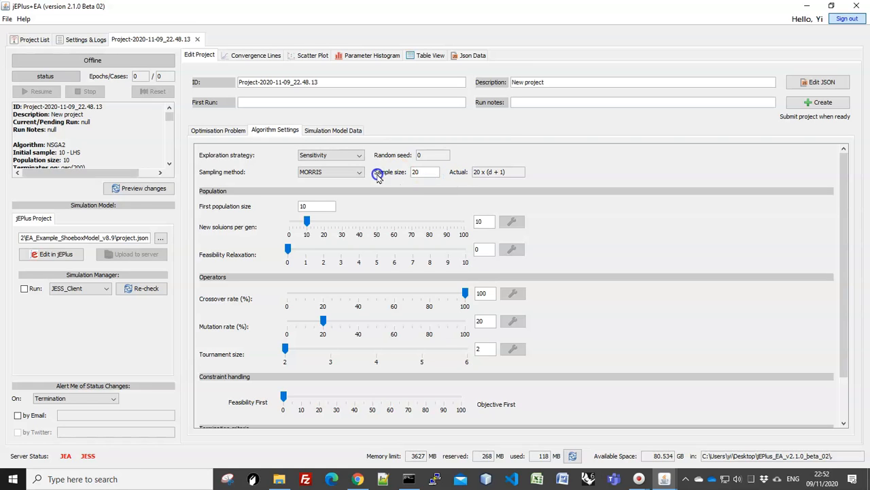
- Check the optimisation problem's variables against the actual sample size formula in the algorithm settings
click(424, 176)
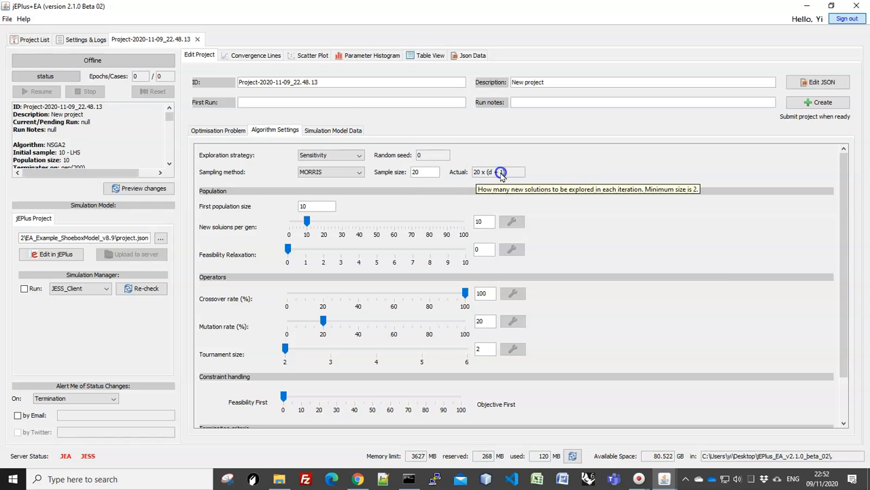
click(217, 129)
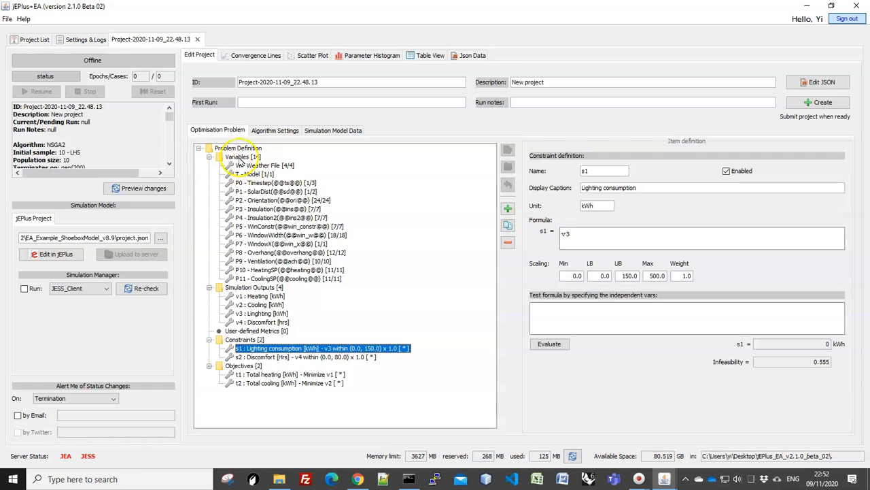
click(274, 130)
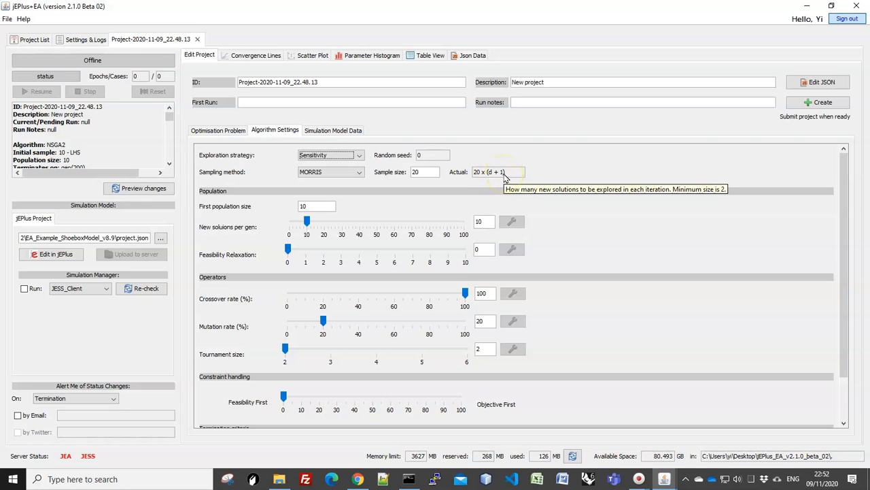
- Set the first population size and the new solutions per generation to 15, and glance at the scatter plot
click(311, 206)
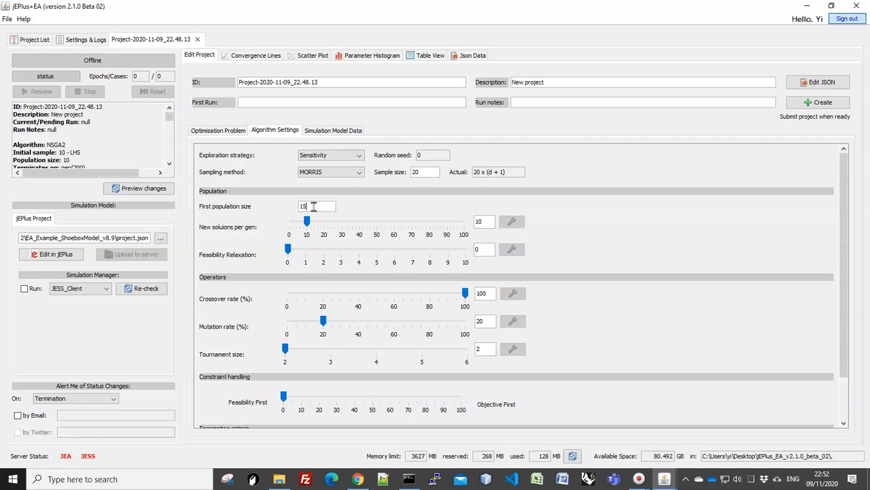
click(480, 221)
text(5)
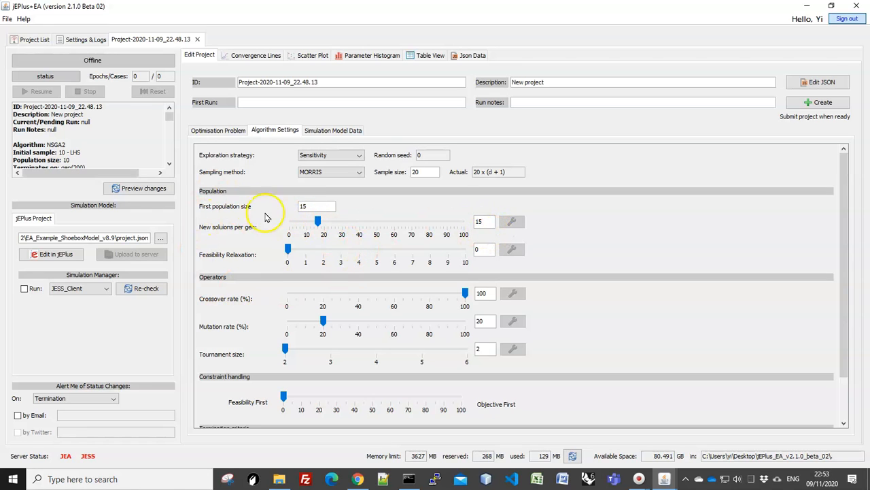
click(311, 56)
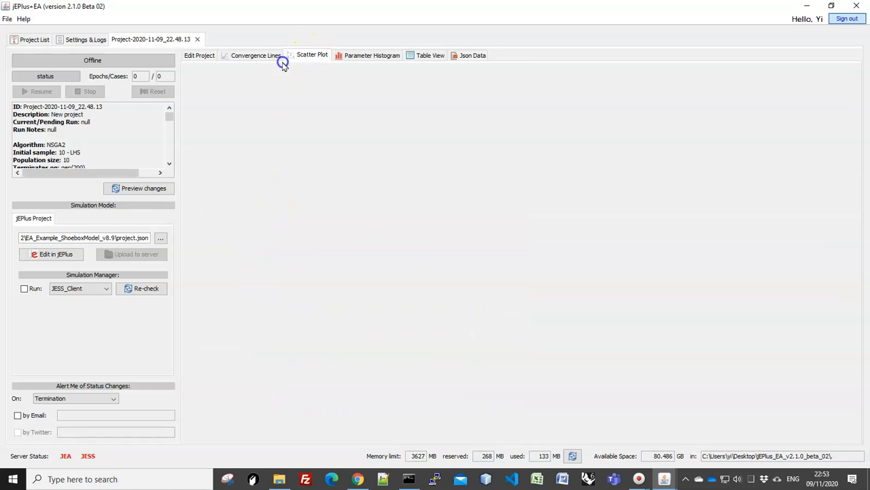
click(202, 58)
- Set the project ID to Example1 and its description to "Example project first run"
click(272, 84)
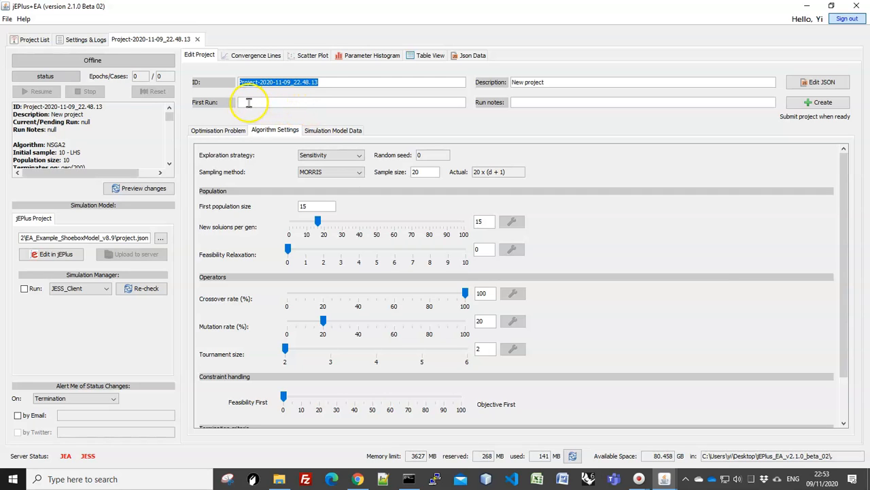
click(336, 83)
triple_click(353, 82)
text(Example1)
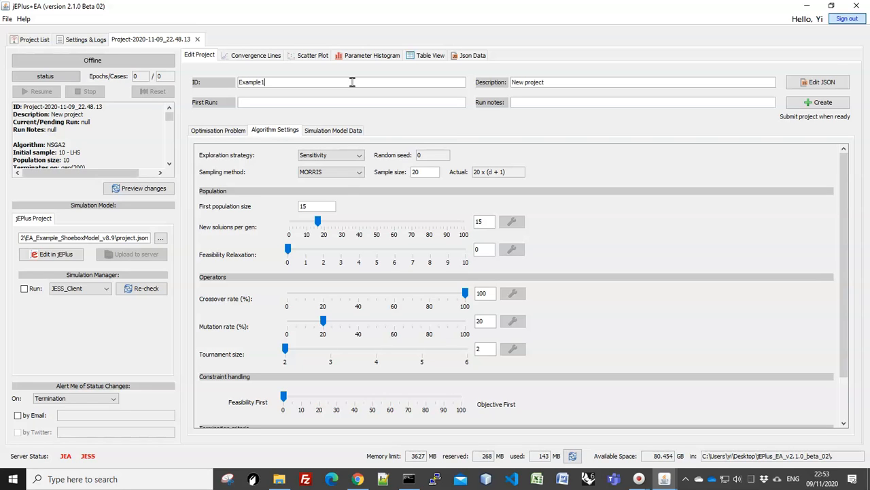
drag(554, 83, 494, 90)
text(Example project)
click(512, 94)
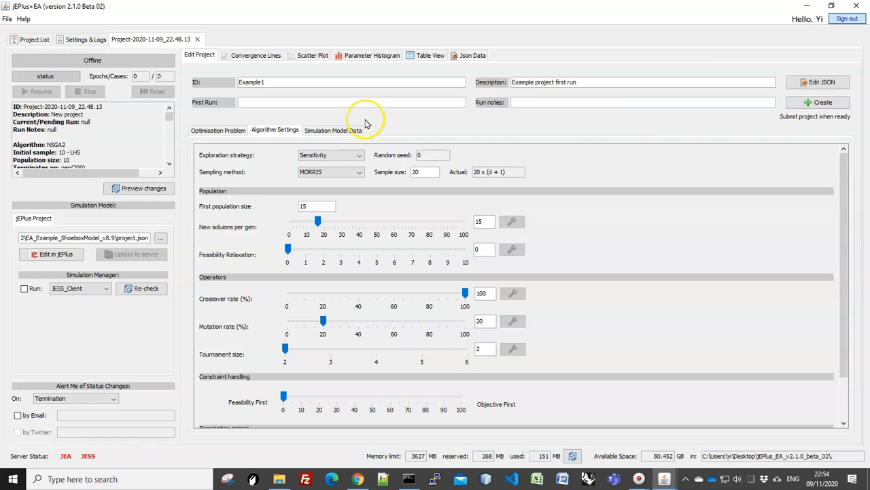
- Name the first run "Morris SA" with the run notes "sample size 20", and look over the remaining algorithm settings
click(247, 101)
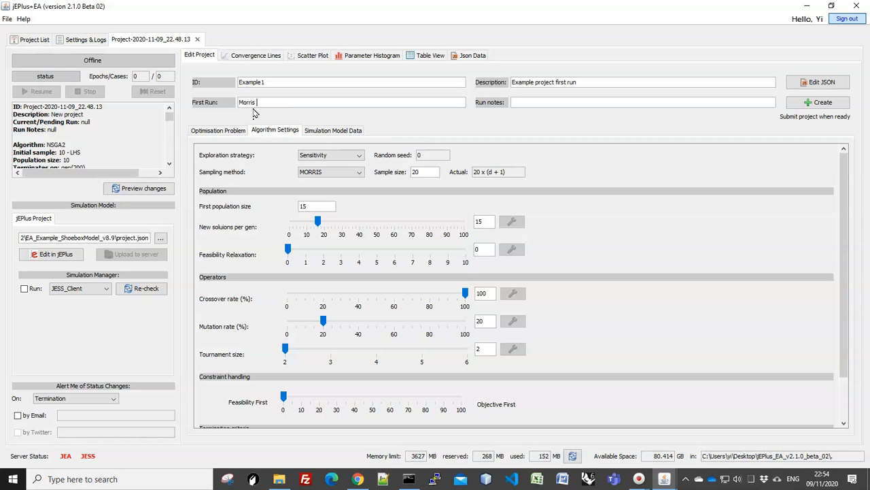
click(522, 102)
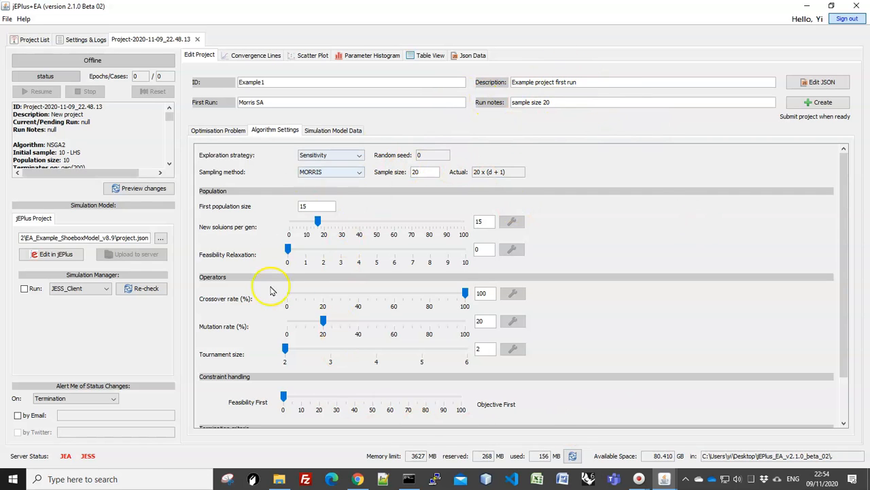
scroll(596, 359, down, 3)
scroll(596, 359, up, 3)
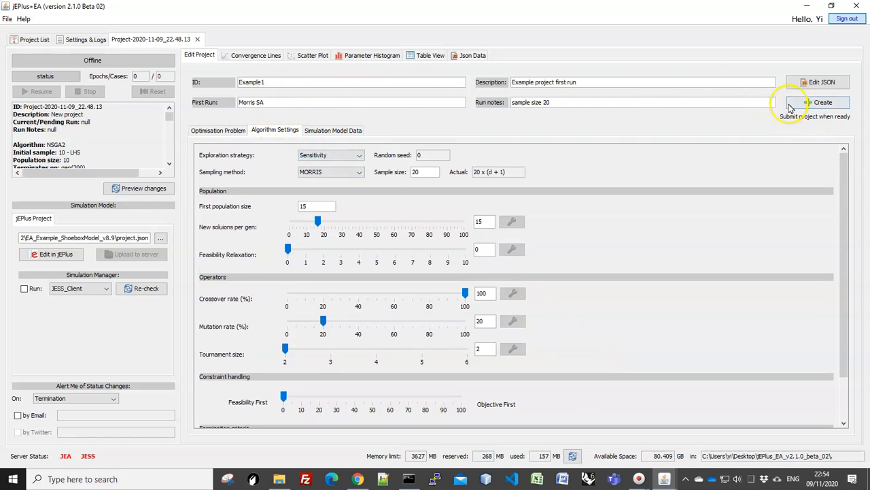
- Create the Example1 project on the server and check its optimisation problem and algorithm settings
click(823, 106)
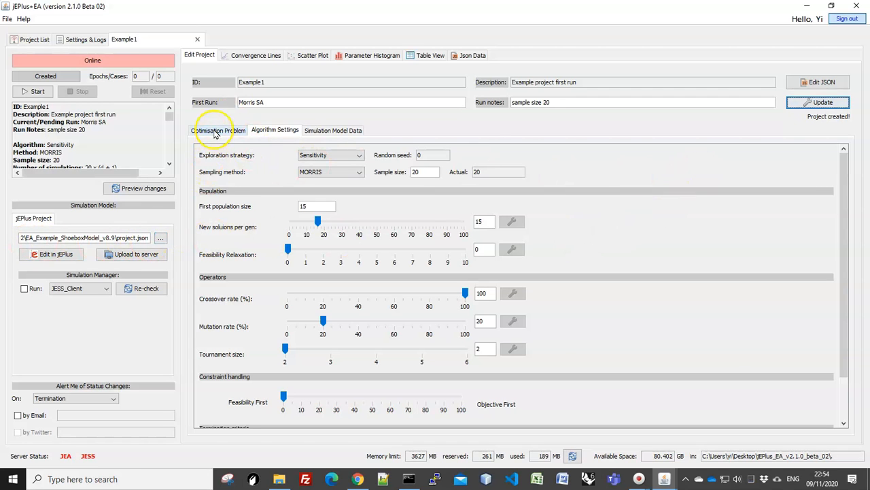
click(213, 130)
click(283, 131)
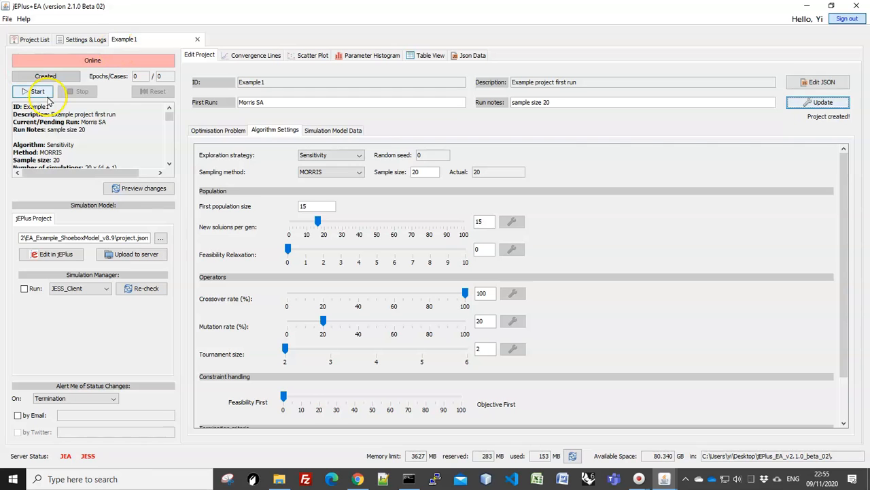
- Switch to the JEA Web Portal in Chrome, reload the project list and examine the Example1 project page
click(358, 478)
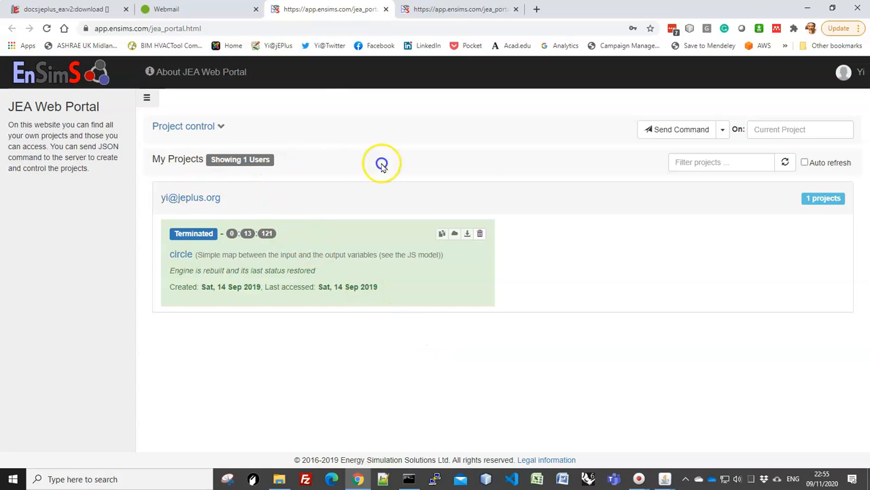
click(46, 28)
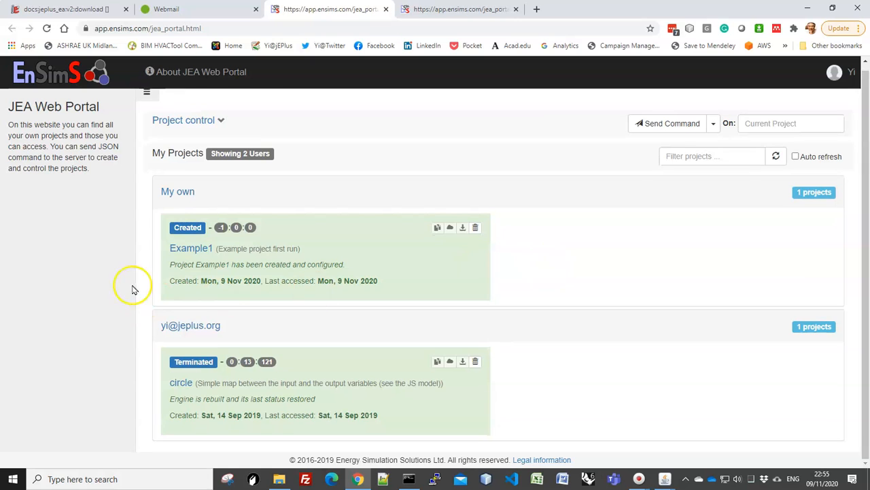
click(191, 250)
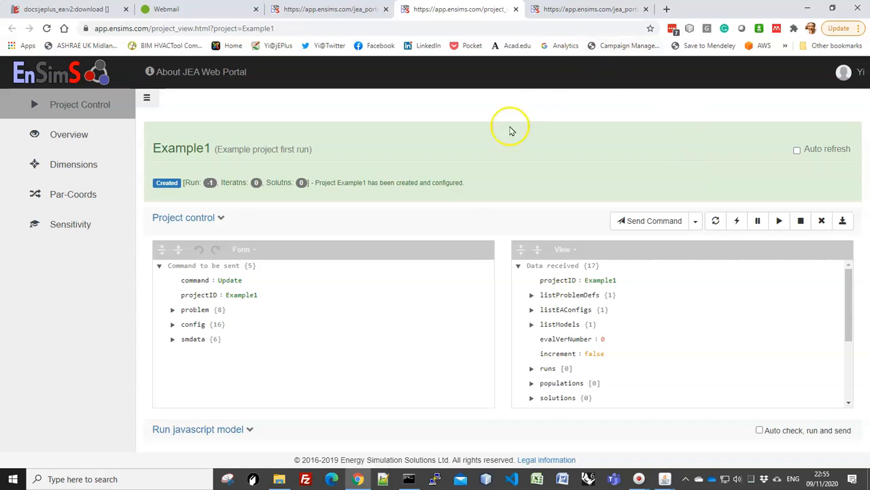
scroll(665, 323, down, 1)
scroll(664, 322, up, 1)
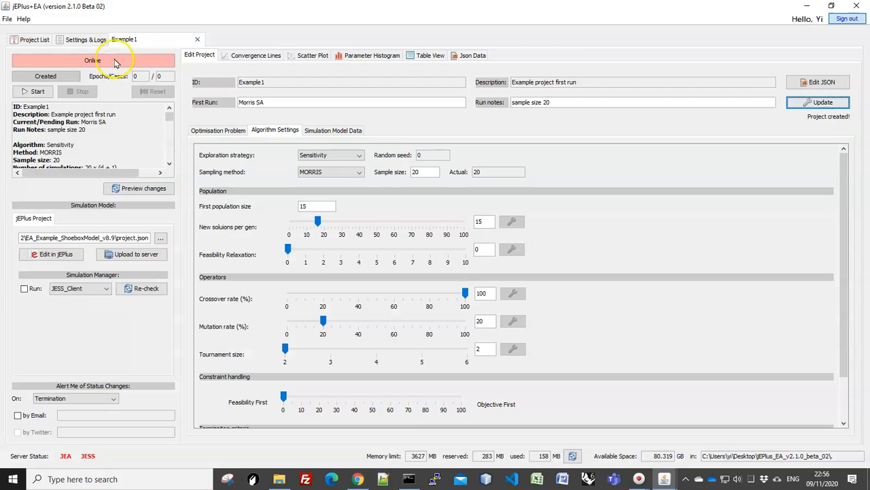
- Start the Example1 run in jEPlus+EA and check the computer's CPU performance in Task Manager
click(34, 91)
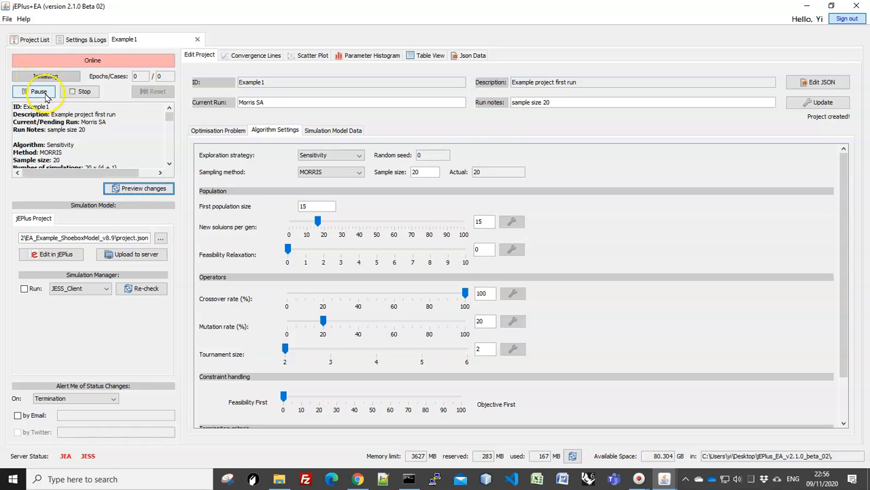
click(753, 480)
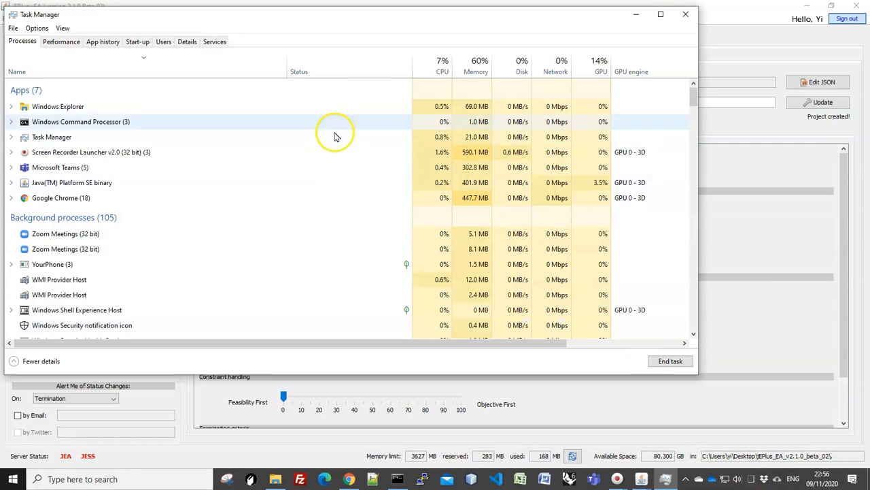
click(61, 42)
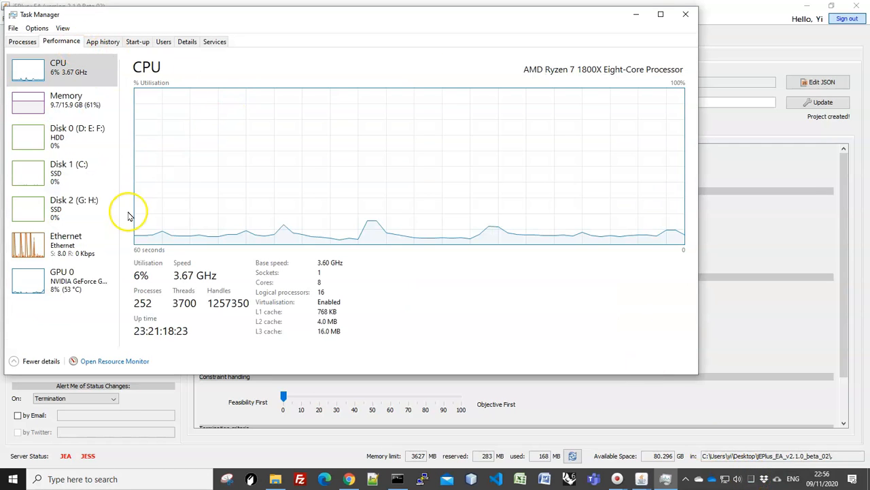
click(636, 13)
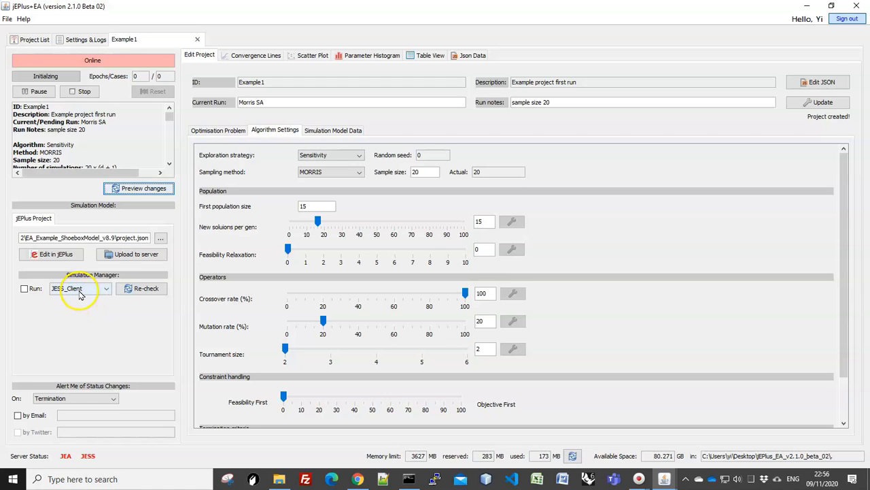
- Set the simulation manager to Local_Simulation for the Example1 project
click(78, 291)
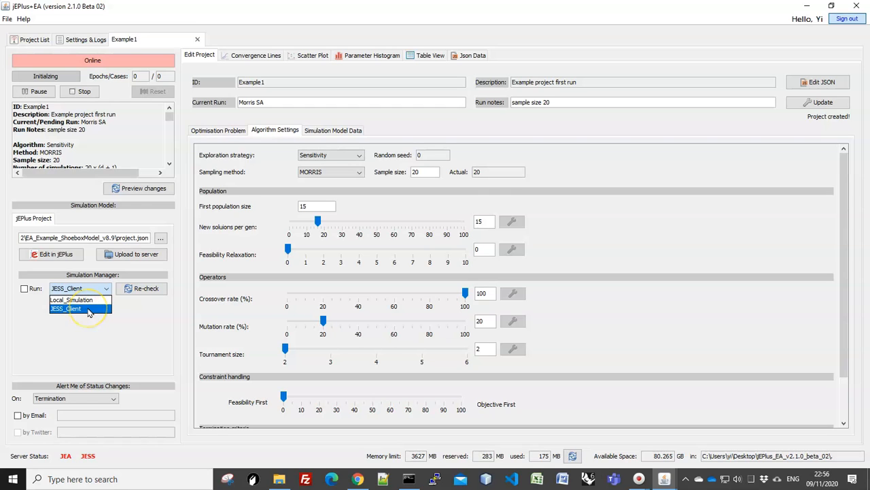
click(93, 301)
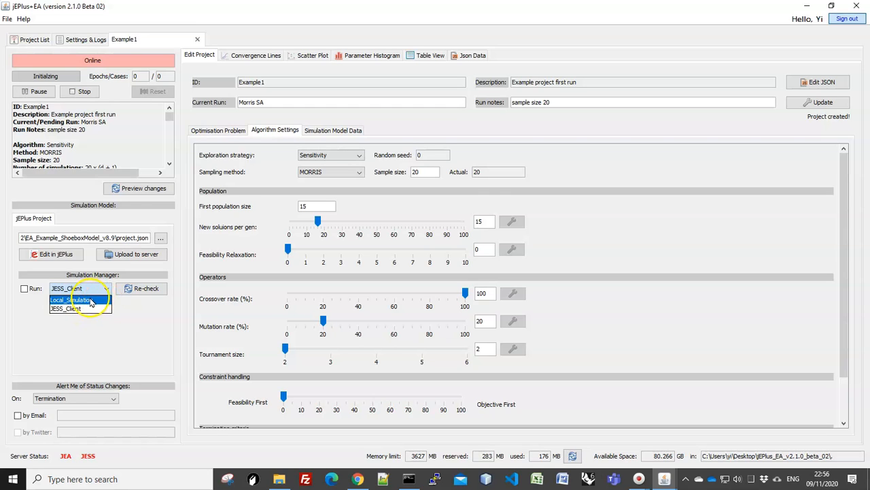
click(77, 300)
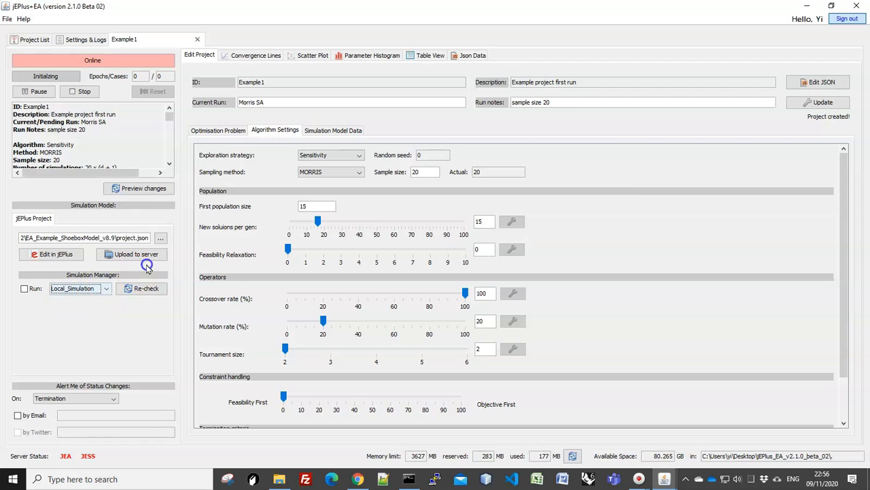
- Check the local EnergyPlus installation settings, then re-check the simulation manager and enable it to run
click(91, 40)
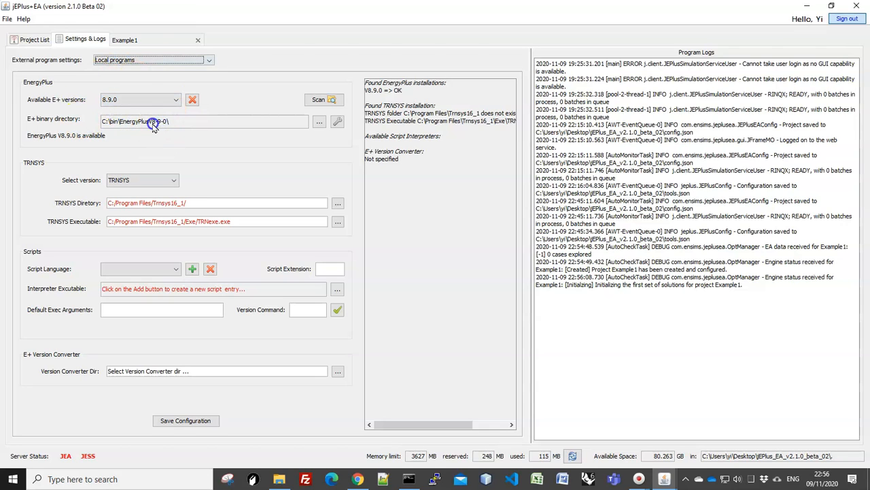
click(127, 38)
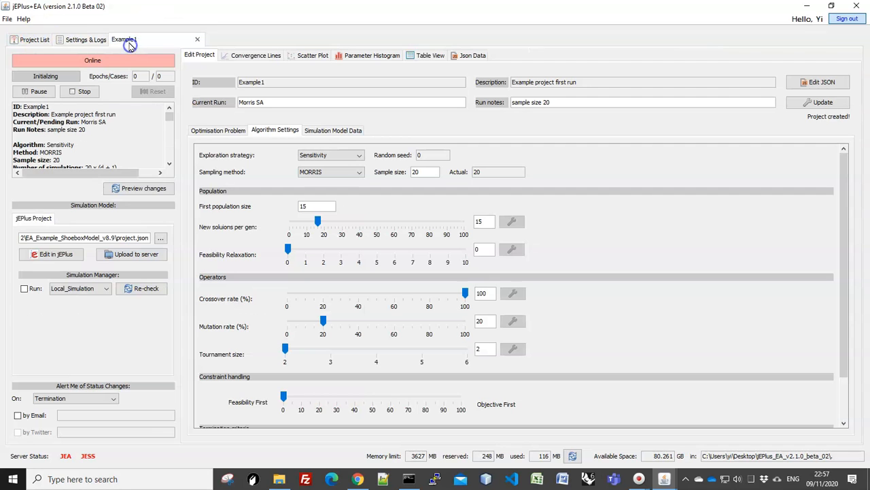
click(163, 288)
click(24, 291)
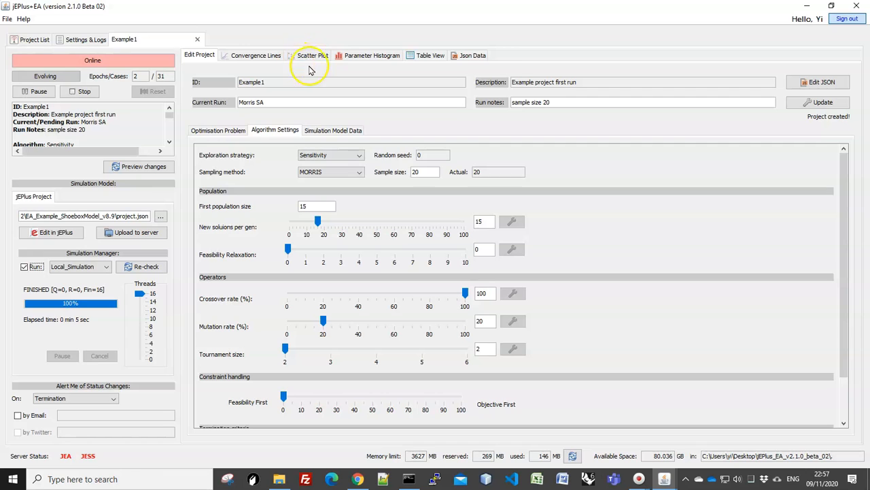
- Examine the solutions on the scatter plot of t1 against t2, including the details of individual cases
click(304, 57)
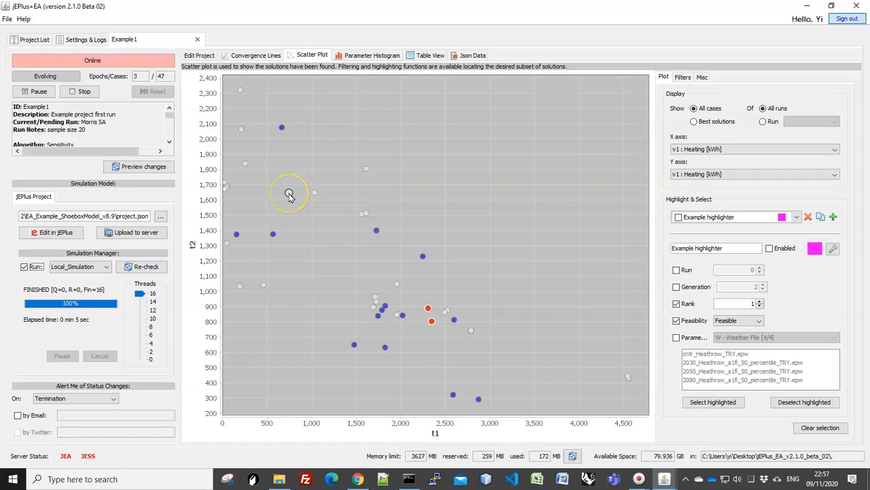
click(289, 195)
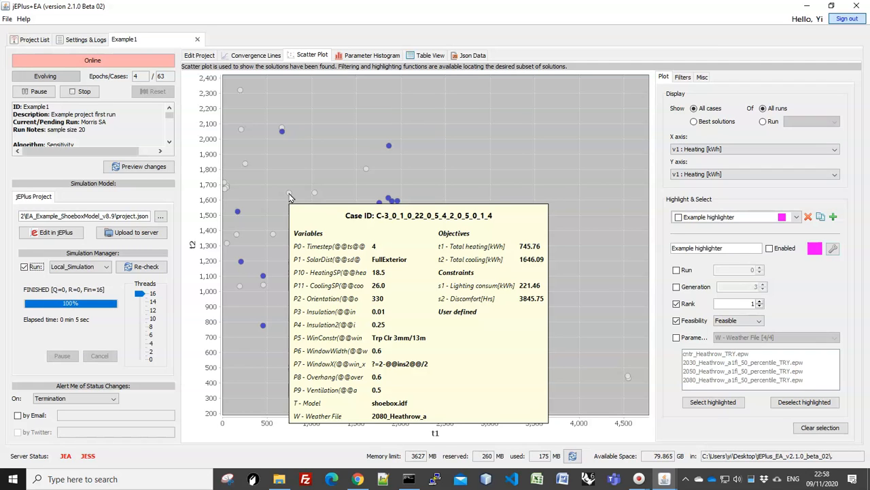
click(289, 197)
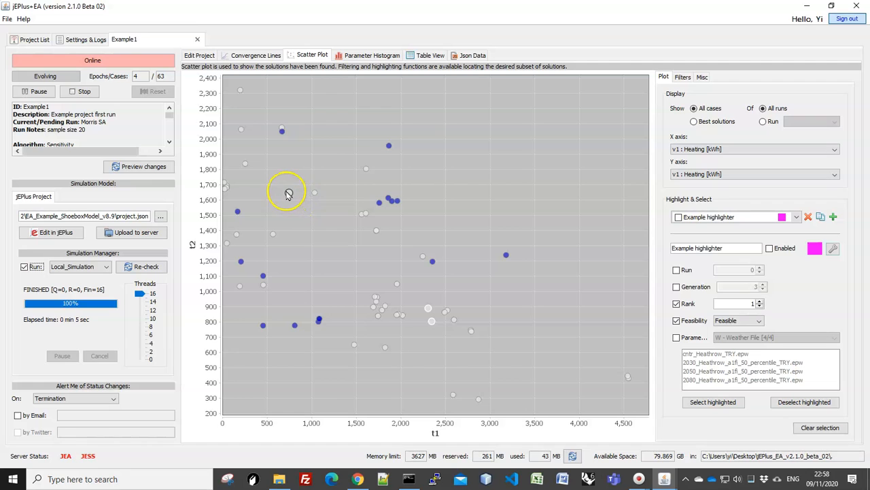
mouse_move(289, 195)
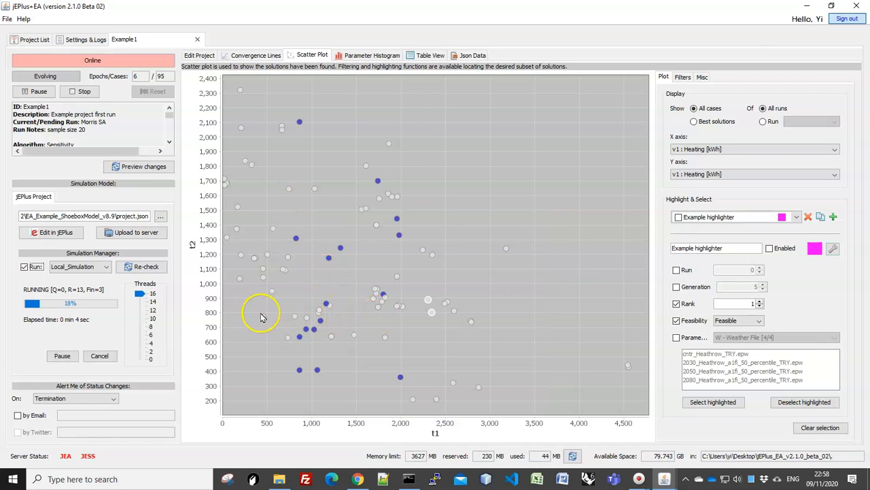
mouse_move(264, 320)
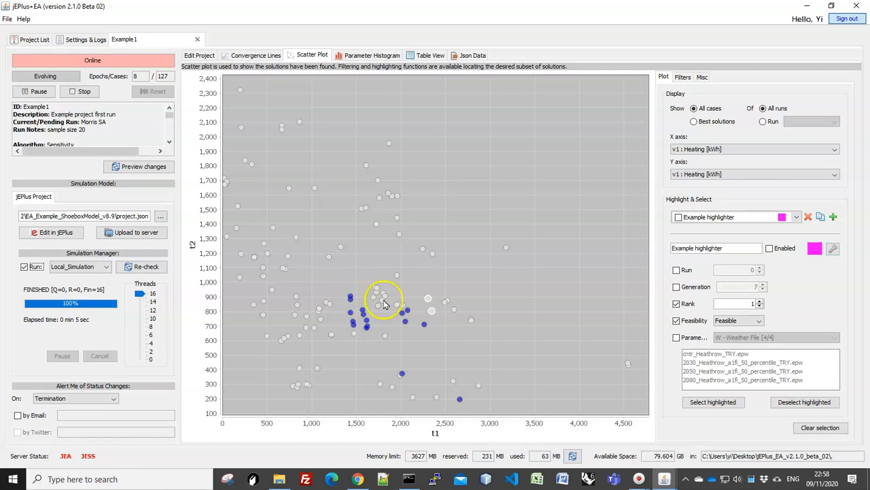
click(429, 300)
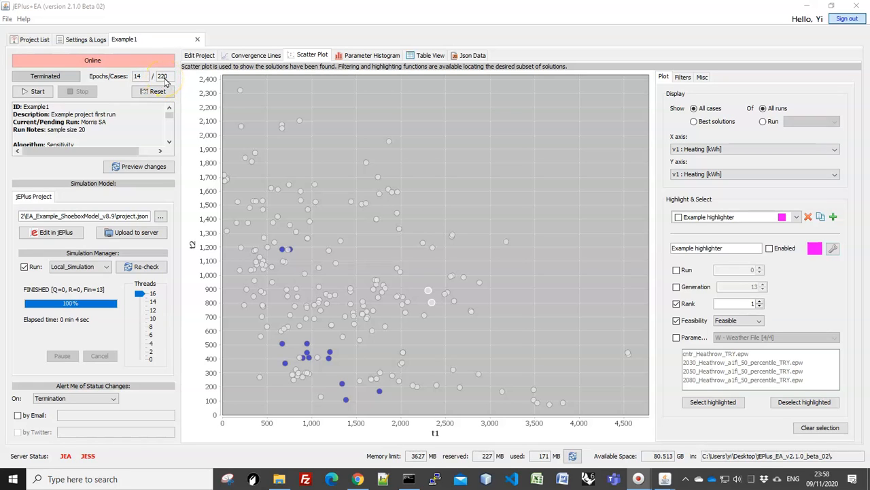
- Examine the Timestep, SolarDist, Model and WindowX variables in the optimisation problem definition
click(197, 57)
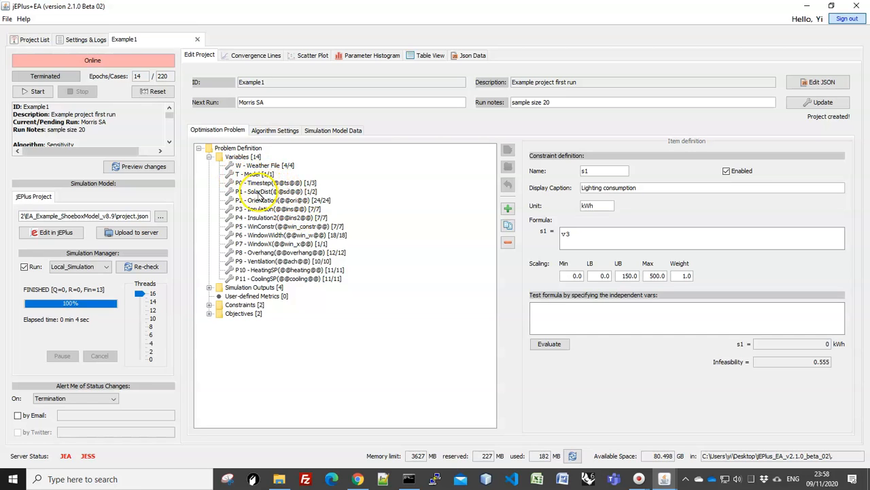
click(261, 183)
click(259, 192)
click(252, 174)
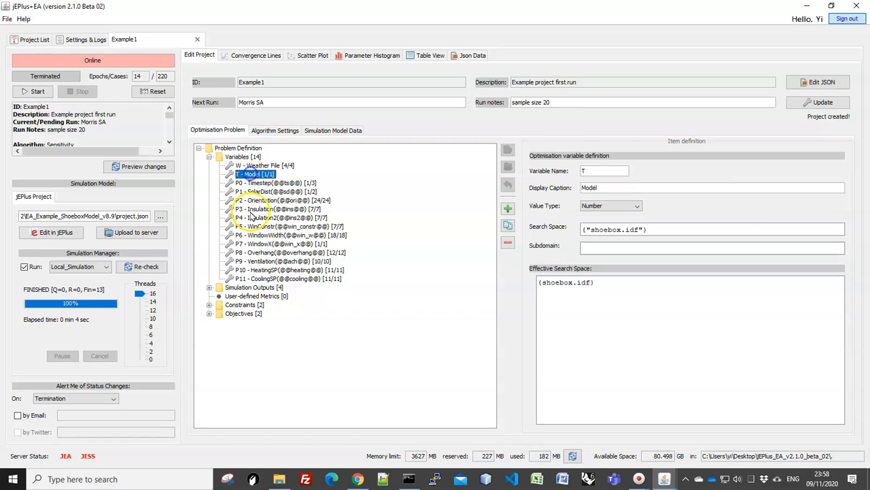
click(263, 244)
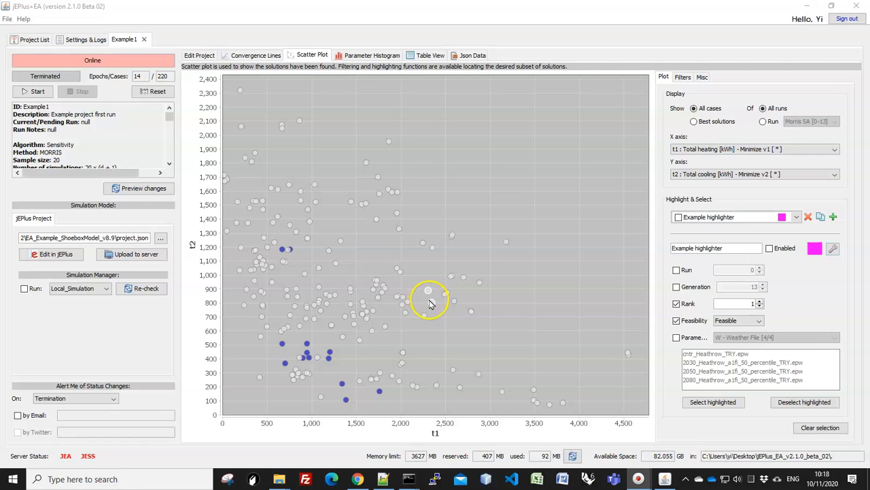
- Set the exploration strategy to NSGA2 in the algorithm settings of the Example1 project
click(199, 57)
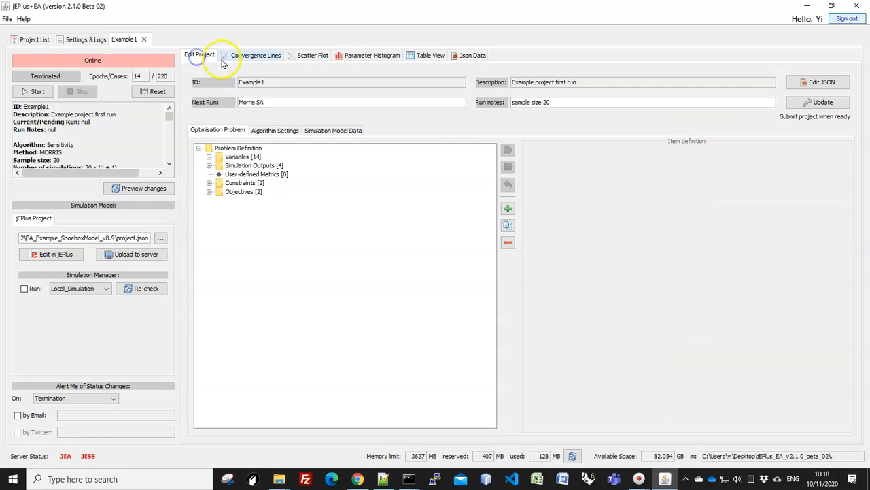
click(275, 133)
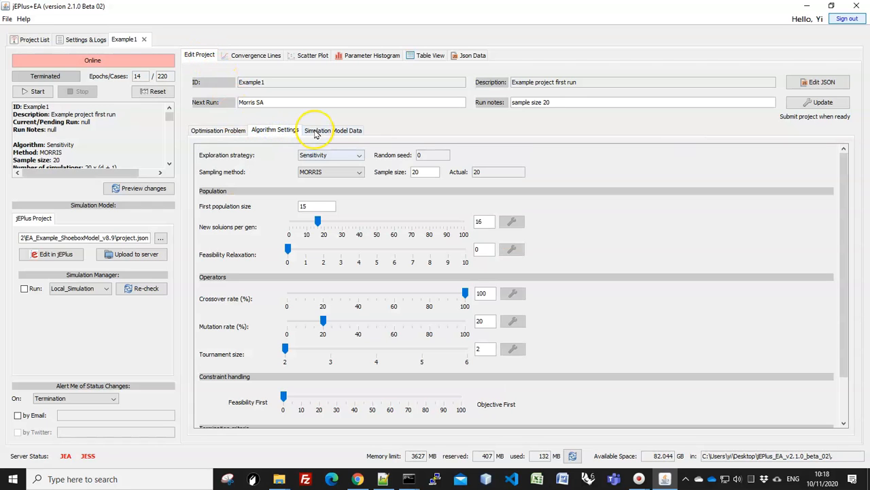
click(331, 155)
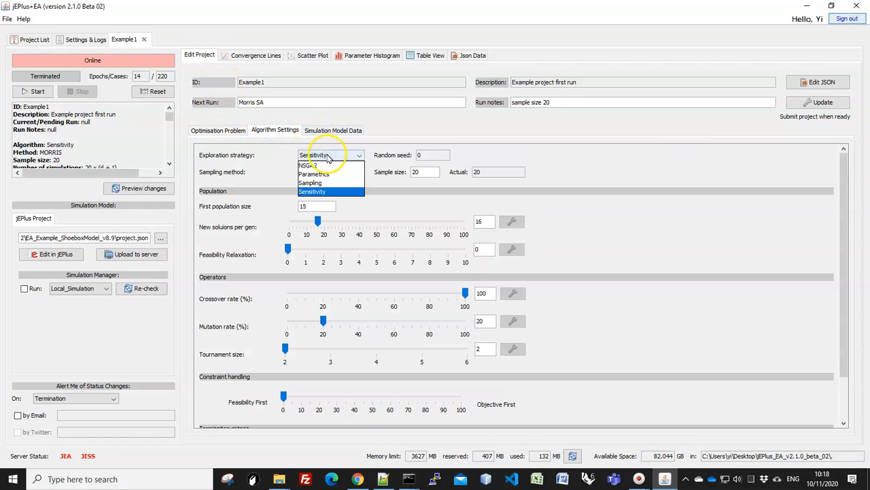
click(309, 166)
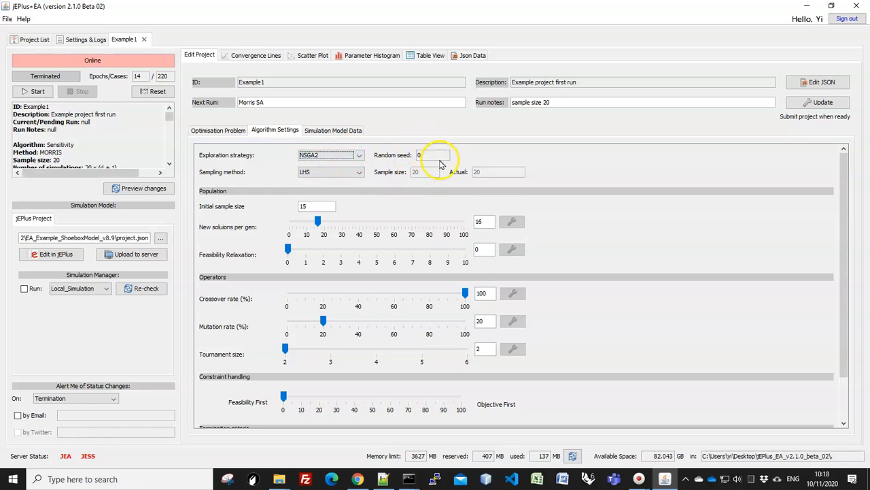
- Set the initial sample size and new solutions per generation to 10, with a maximum of 80 generations as the termination criterion
mouse_move(314, 205)
mouse_down()
mouse_move(275, 214)
mouse_move(328, 205)
mouse_up()
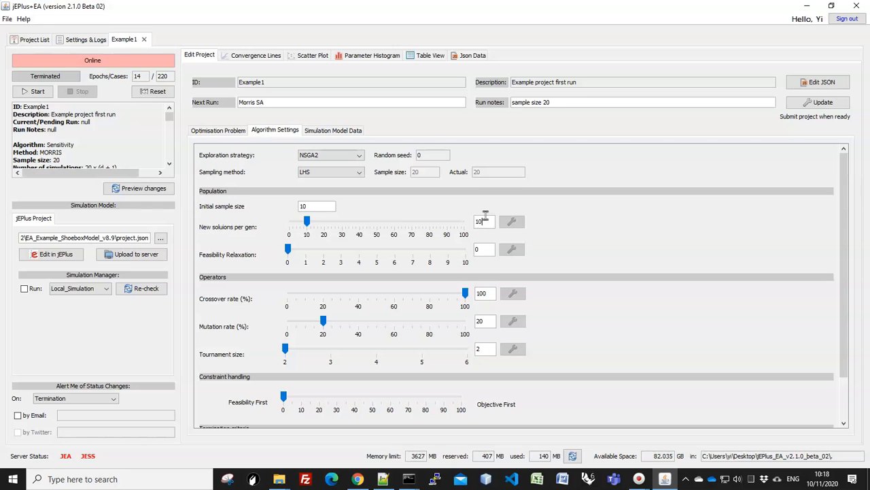
scroll(575, 242, down, 1)
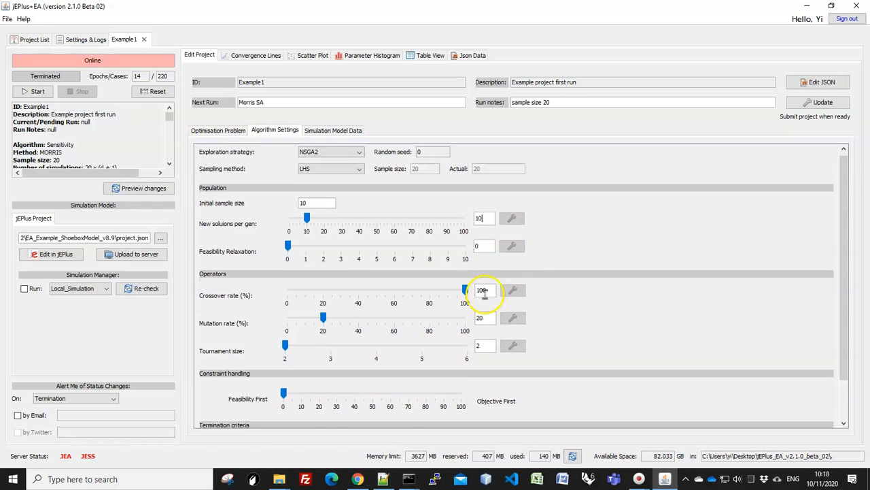
drag(842, 298, 836, 341)
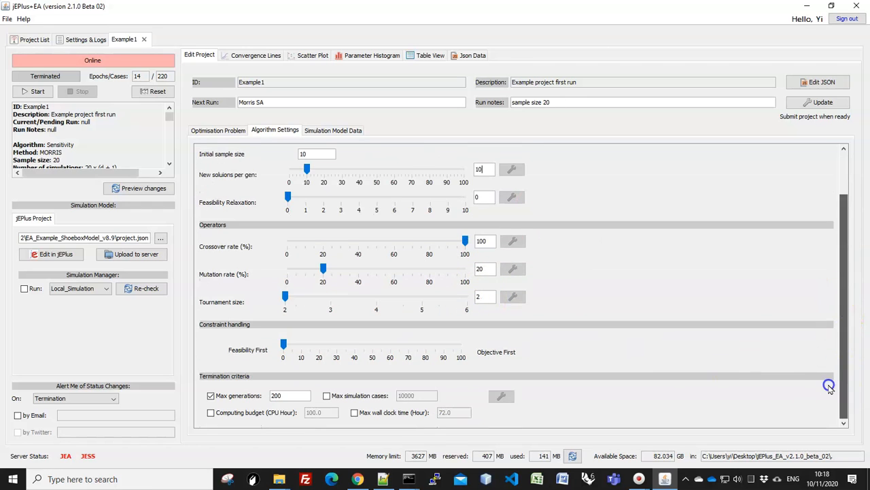
click(211, 396)
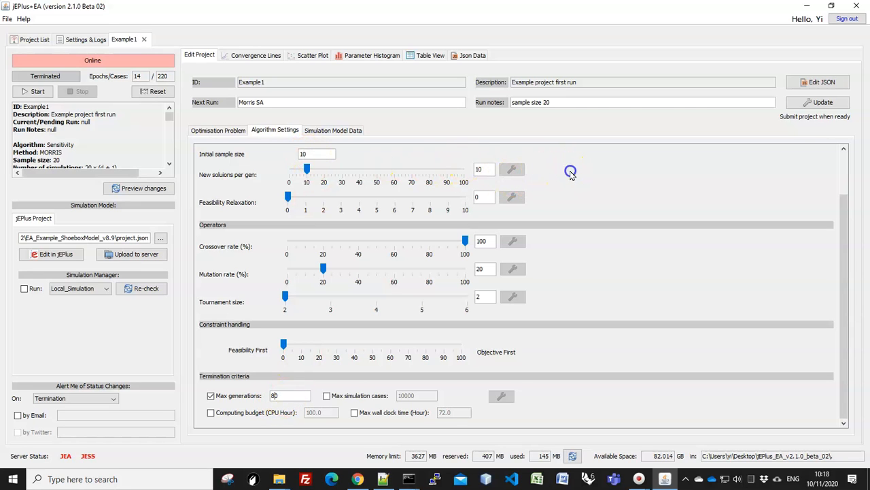
- Name the next run Optimisation with the run notes "population size 10", and apply the updated settings to the project
click(272, 102)
drag(272, 102, 220, 106)
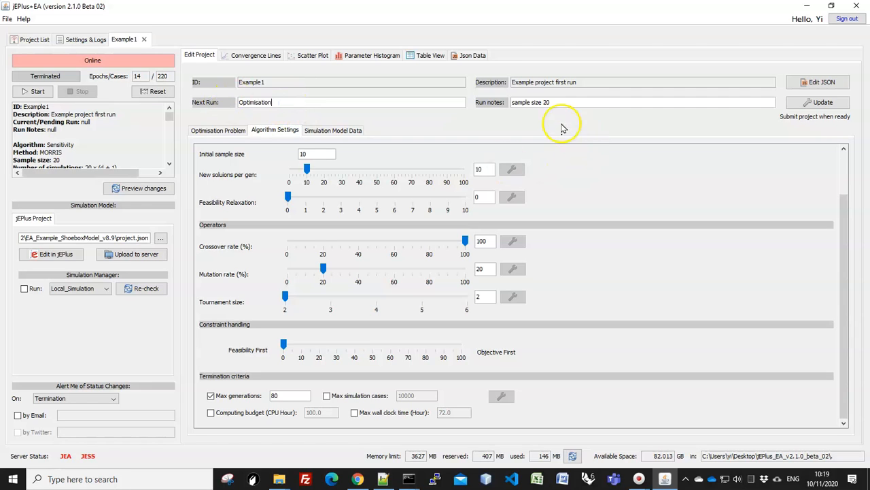
click(525, 102)
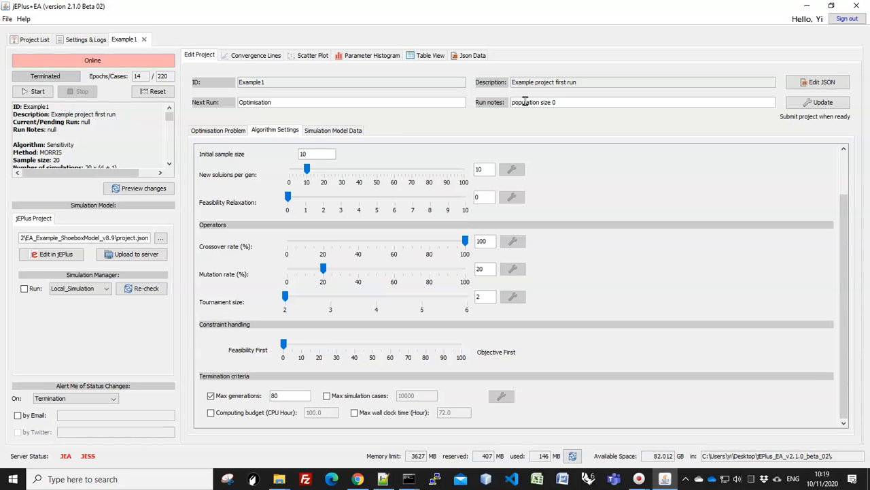
click(694, 128)
click(587, 103)
click(818, 103)
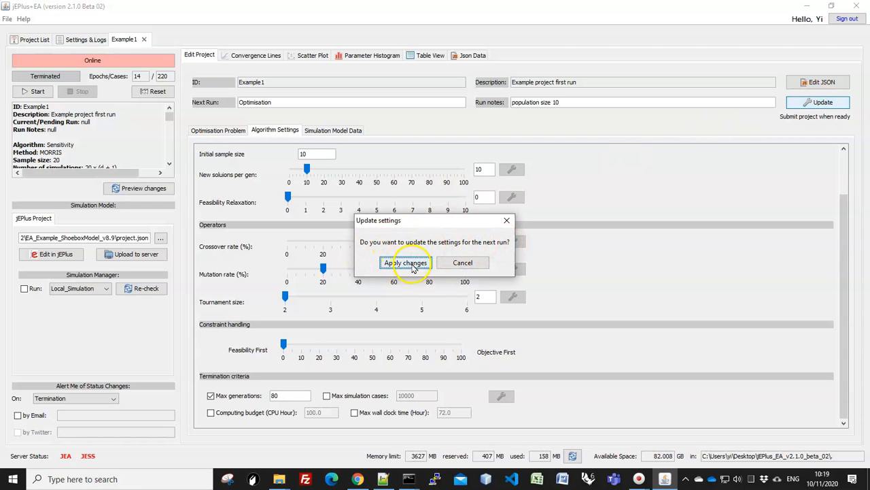
click(406, 264)
click(809, 102)
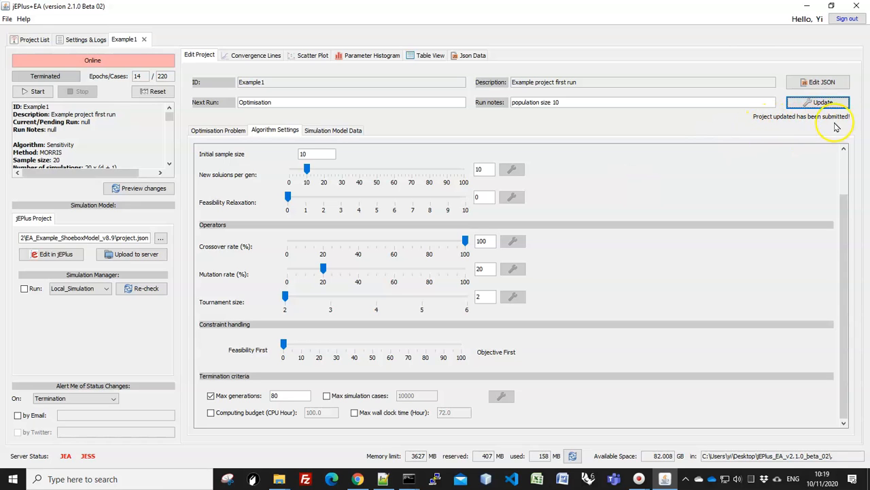
- Start the optimisation run with the scatter plot in view, and enable the Local_Simulation manager to run the cases
click(30, 93)
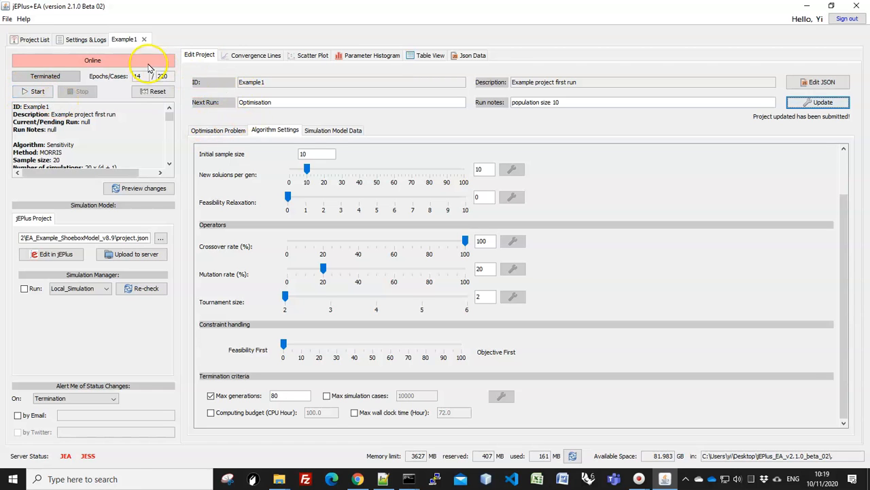
click(306, 56)
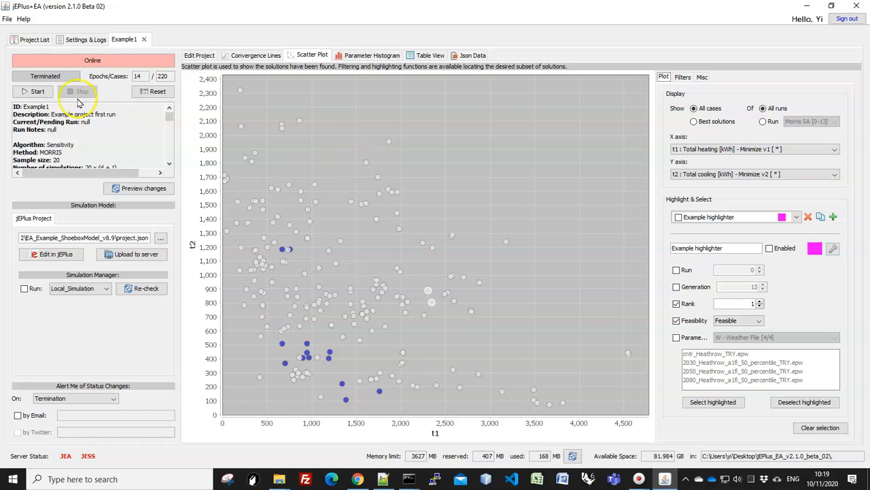
click(37, 92)
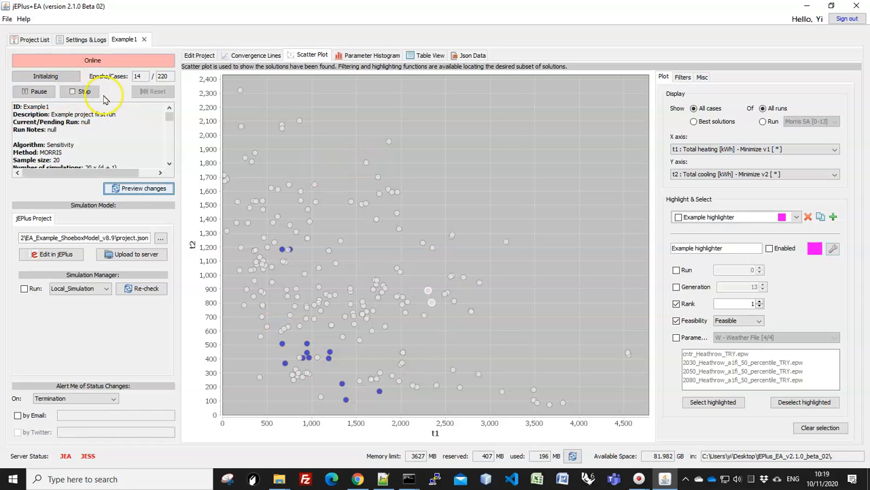
click(25, 290)
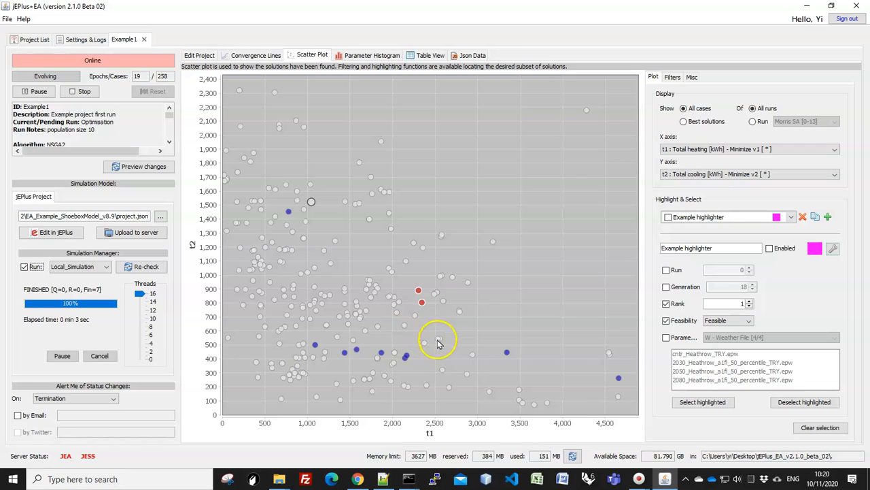
- Enable the example highlighter and restrict it to the weather file cntr_Heathrow_TRY.epw
click(771, 249)
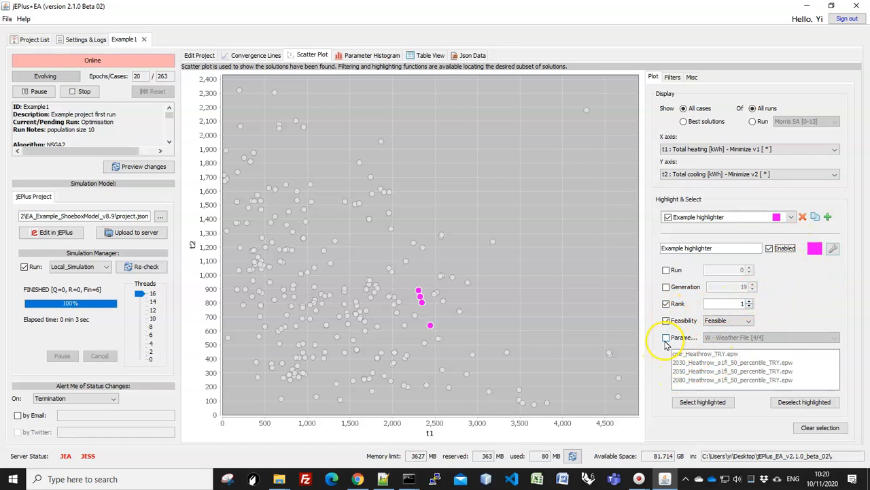
click(665, 337)
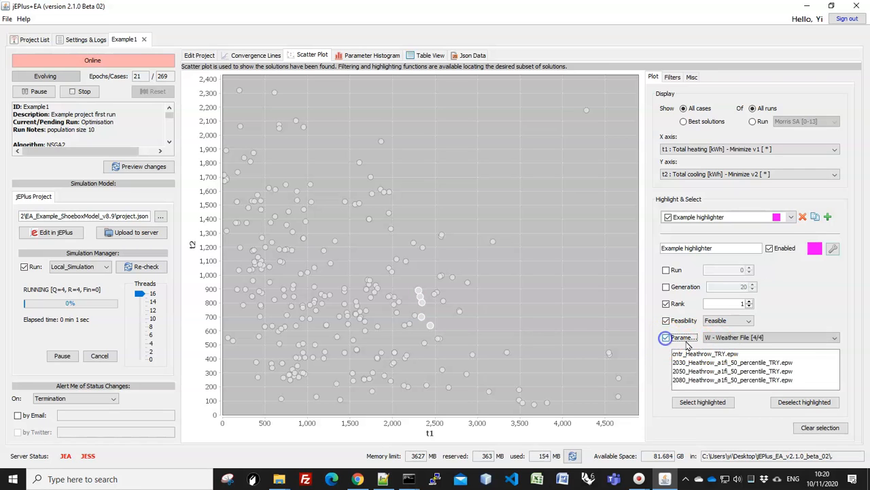
click(755, 337)
click(745, 348)
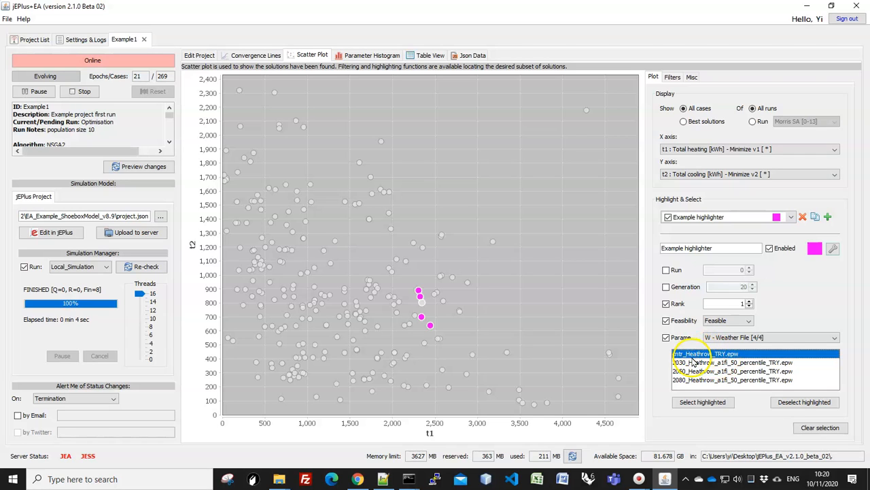
- Remove the rank and feasibility criteria from the example highlighter and rename it "current"
click(666, 304)
click(666, 322)
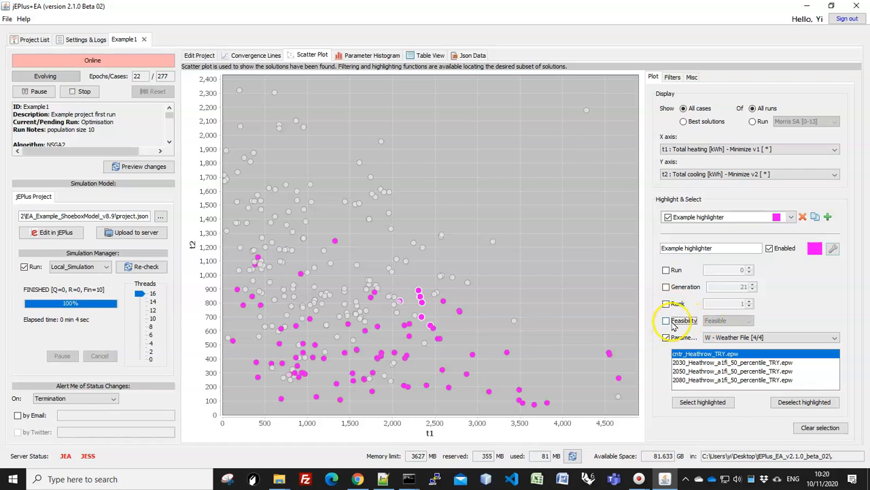
click(666, 306)
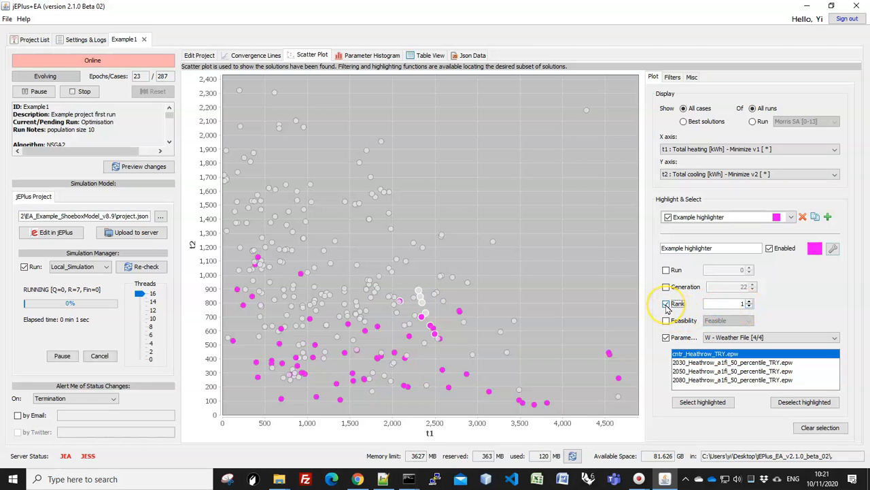
click(667, 304)
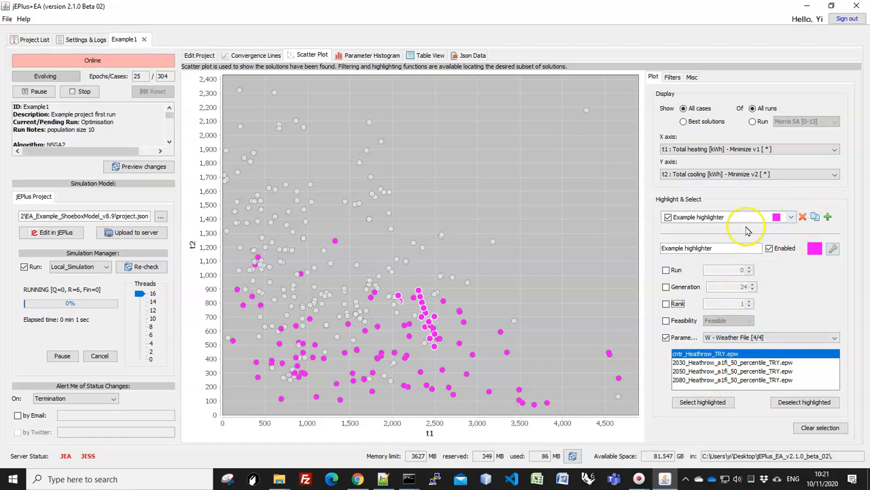
mouse_move(742, 247)
mouse_down()
mouse_move(651, 249)
mouse_move(658, 247)
mouse_up()
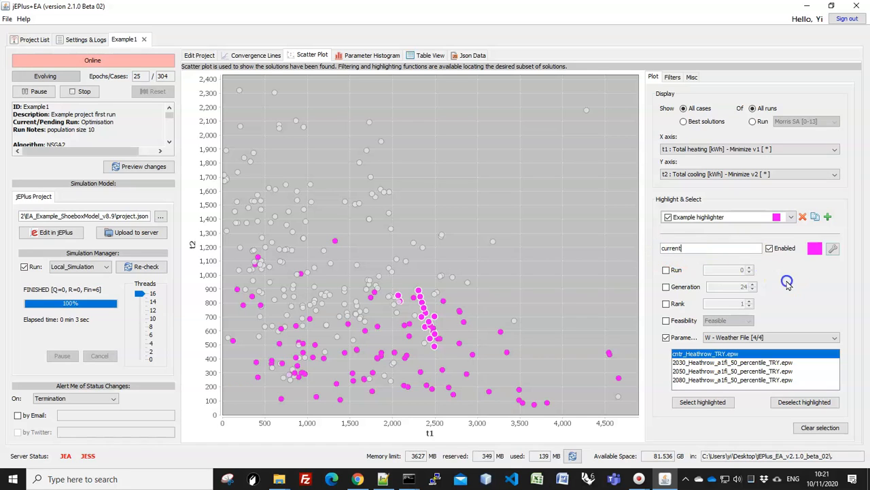
- Duplicate the current highlighter, name the copy "2080" and assign it the weather file 2080_Heathrow_a1fi_50_percentile_TRY.epw
click(815, 217)
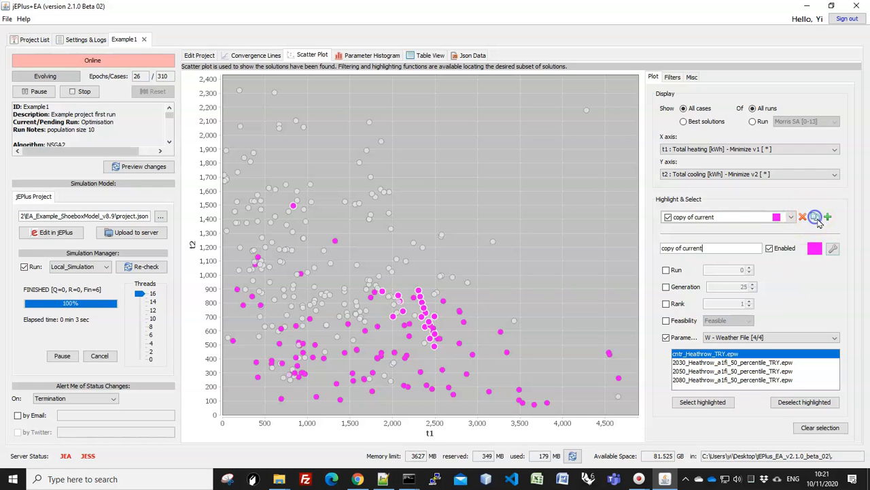
drag(719, 249, 639, 251)
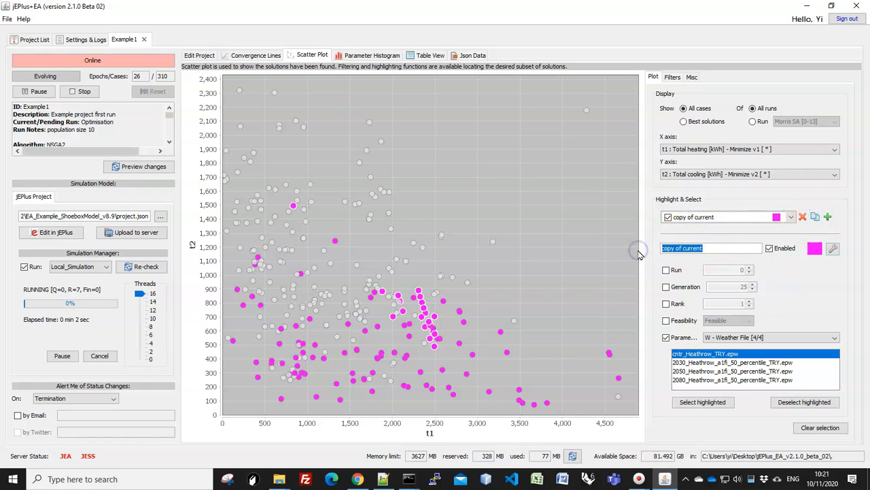
text(2080)
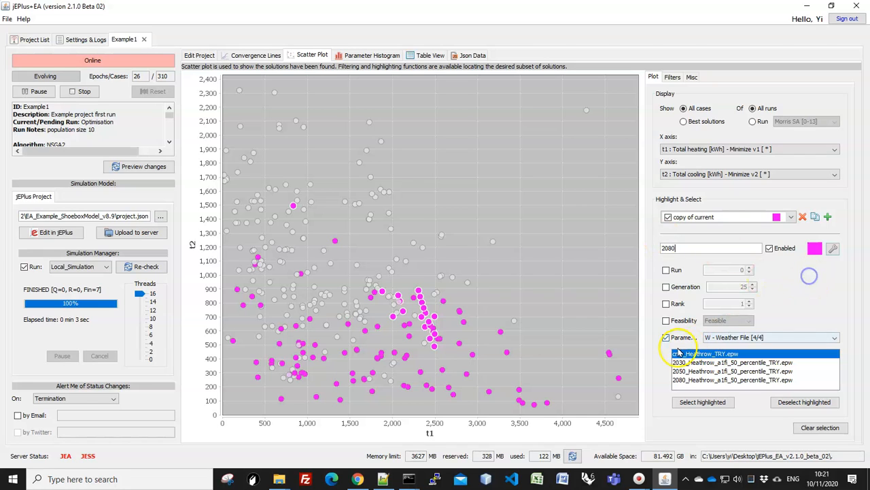
click(734, 380)
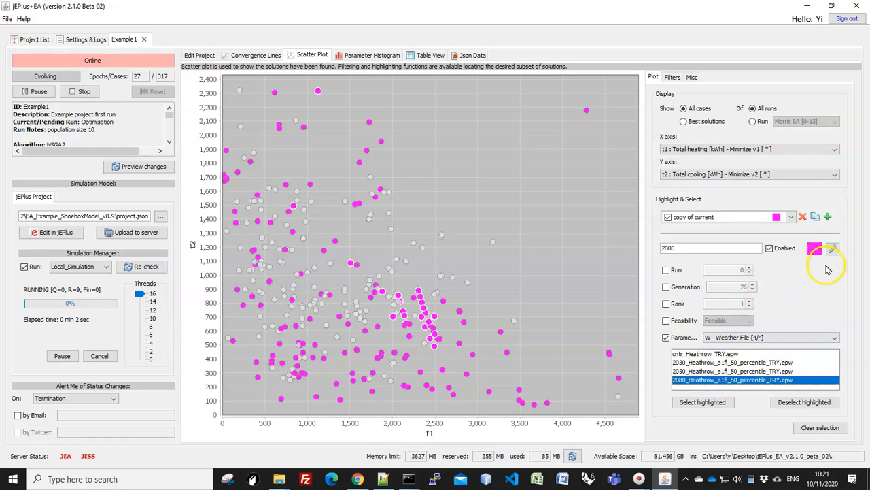
- Change the colour of the 2080 highlighter to a reddish pink swatch
click(832, 249)
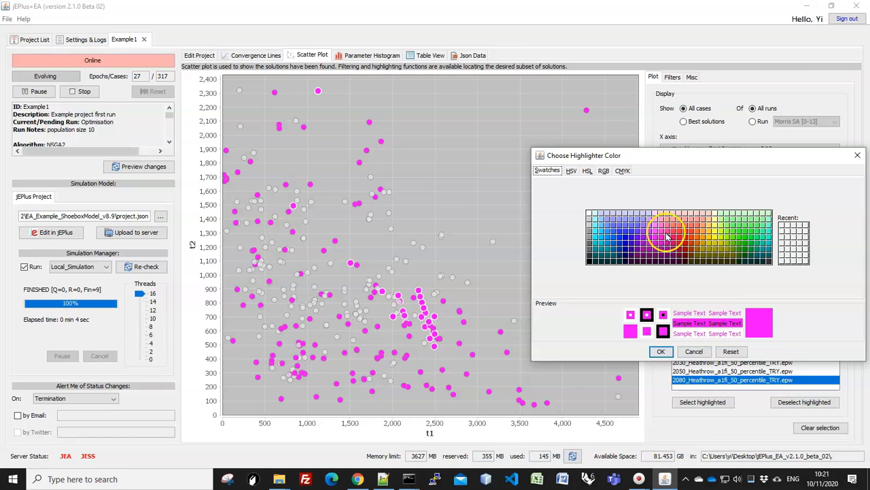
click(666, 233)
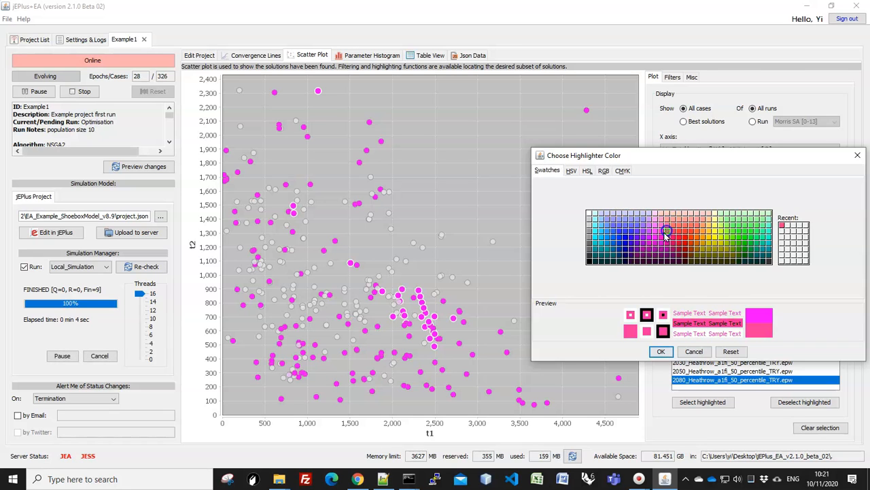
click(663, 355)
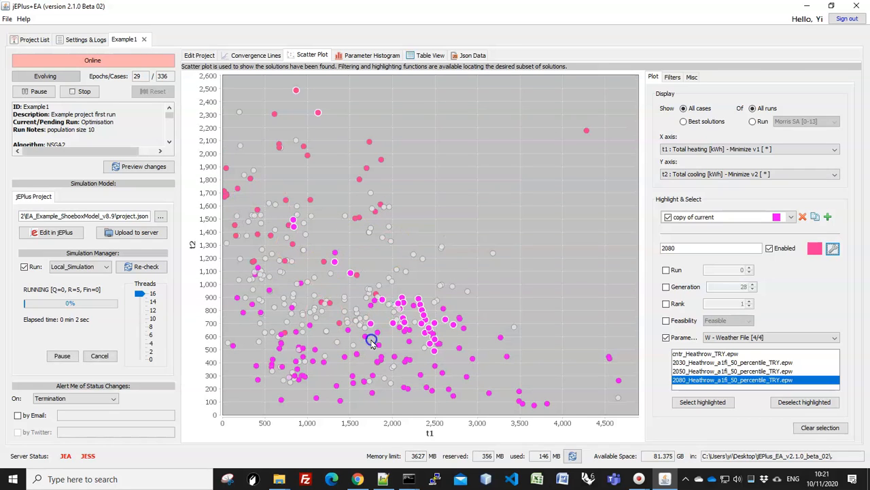
- Restrict both the 2080 and the current highlighters to feasible solutions of rank 1
click(667, 320)
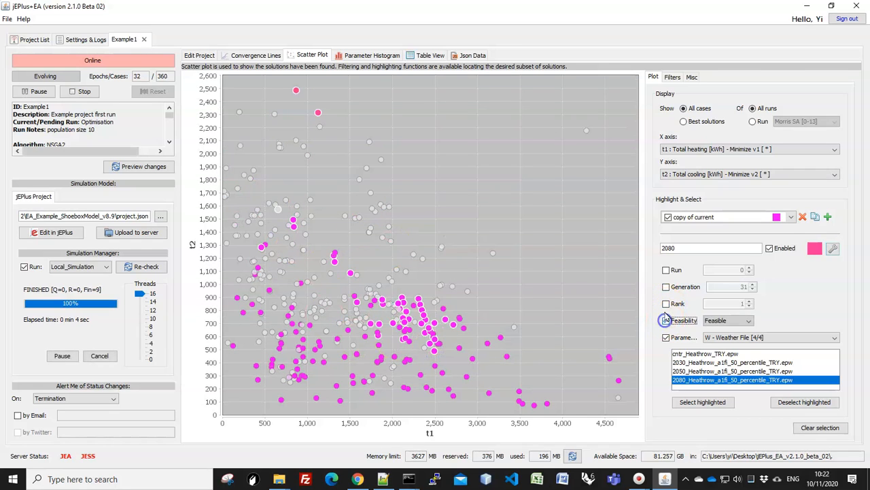
click(665, 304)
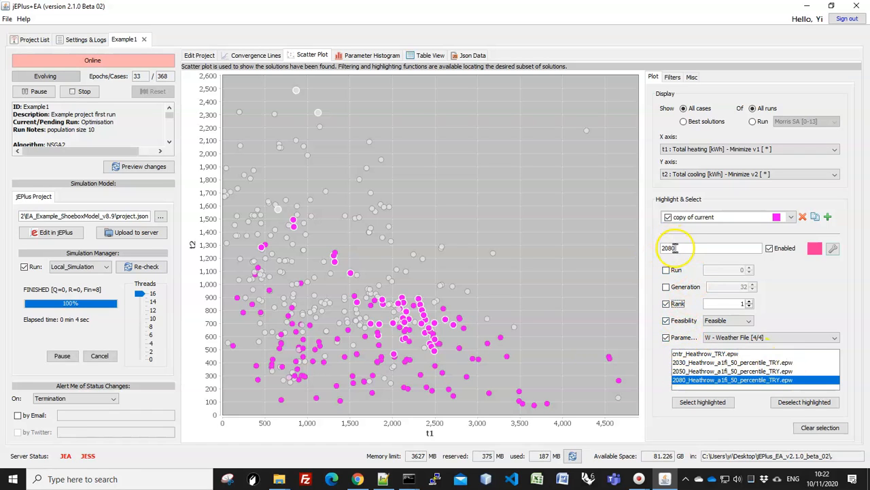
click(792, 219)
click(690, 231)
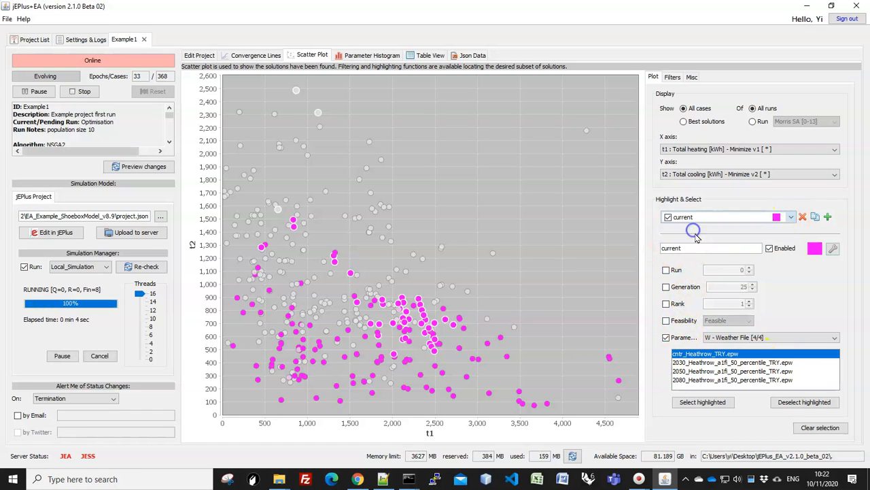
click(667, 304)
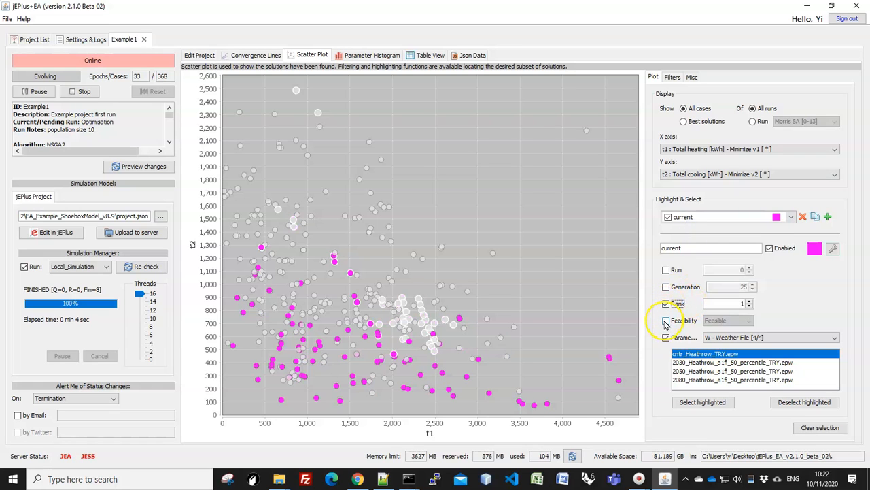
click(667, 321)
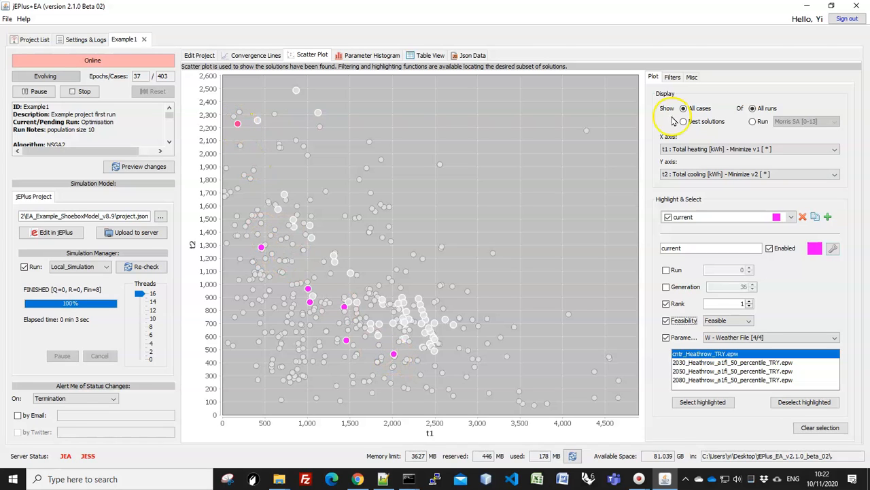
- Inspect the highlighted 2080 solution with low heating and high cooling in the scatter plot
click(238, 125)
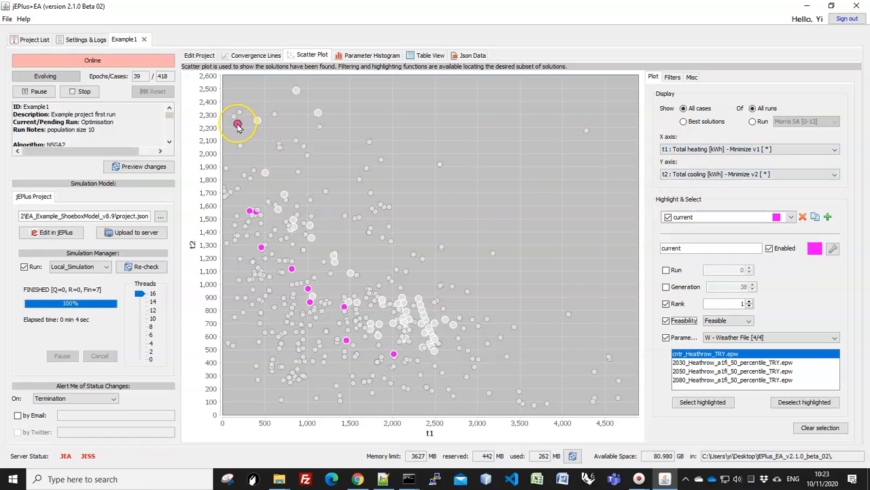
mouse_move(238, 128)
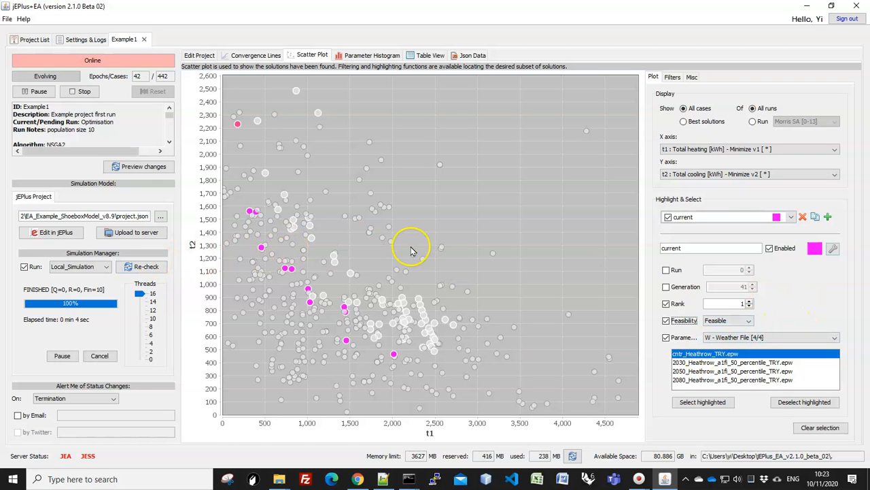
- Switch to the JEA web portal in Chrome and view the sensitivity scatter matrix of Example1
click(357, 479)
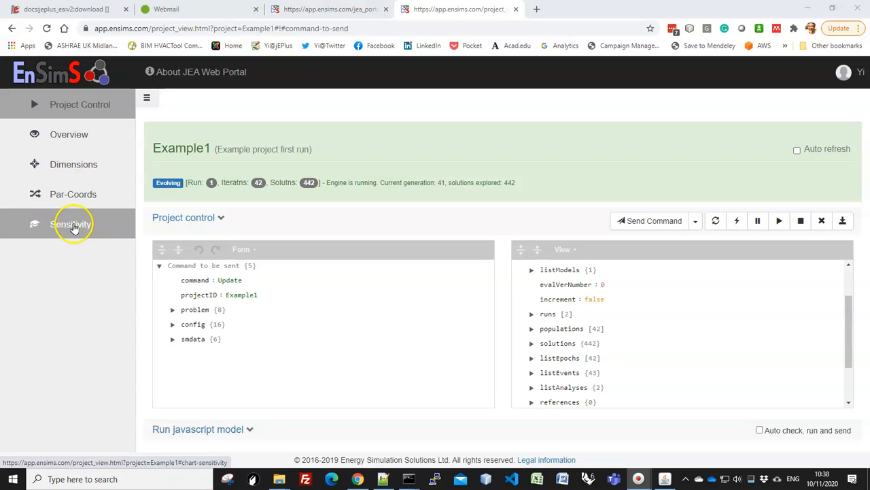
click(71, 228)
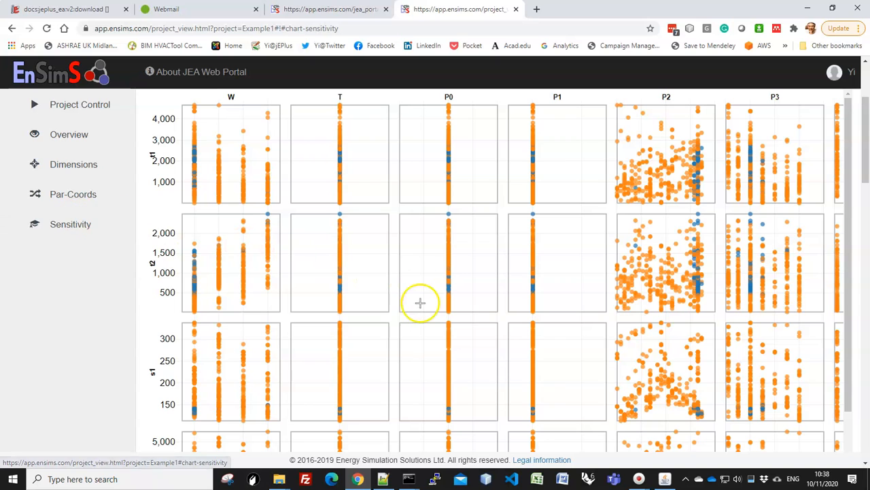
scroll(422, 304, up, 2)
scroll(421, 306, down, 3)
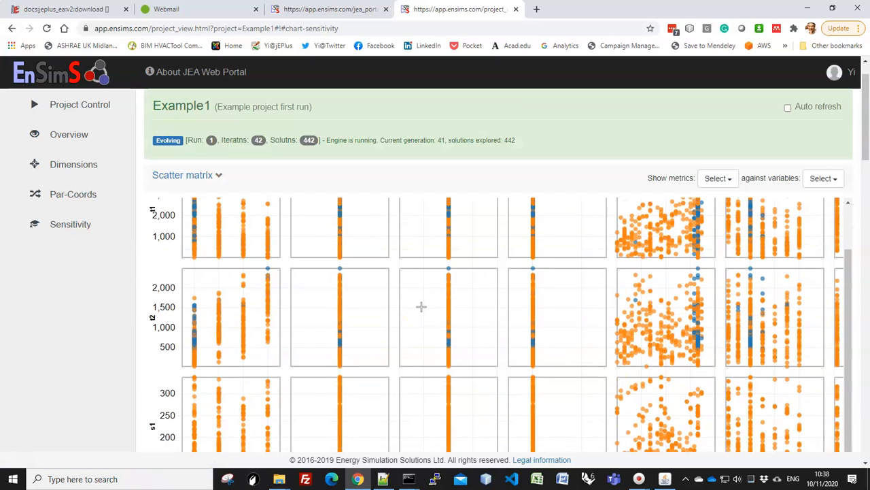
scroll(451, 326, up, 4)
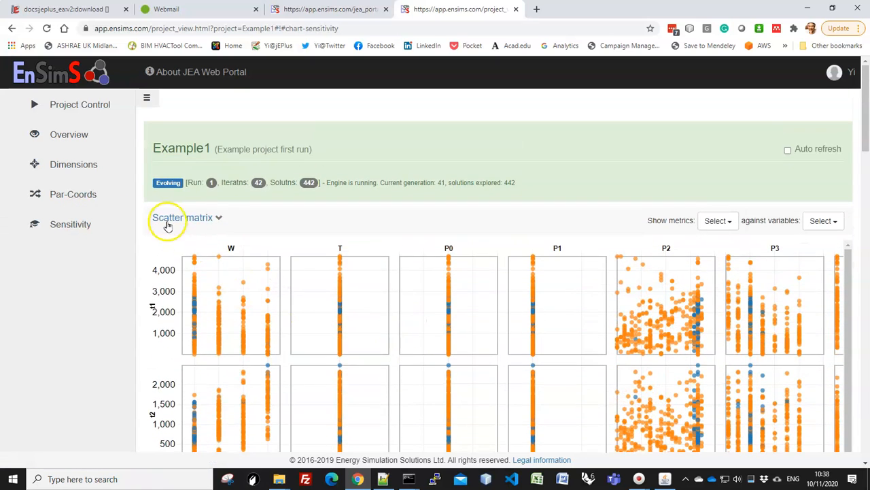
drag(866, 117, 866, 141)
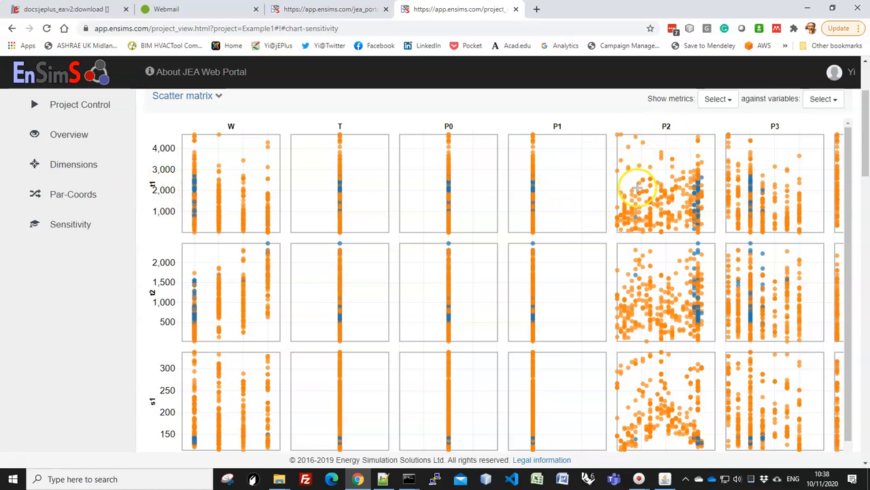
- Brush the solutions with P2 near 300 and low t1 in the scatter matrix and examine them across the other variables and metrics
mouse_move(654, 203)
mouse_down()
mouse_move(636, 190)
mouse_move(678, 212)
mouse_move(693, 175)
mouse_move(696, 231)
mouse_move(702, 168)
mouse_move(696, 221)
mouse_up()
scroll(722, 391, down, 1)
scroll(723, 391, down, 3)
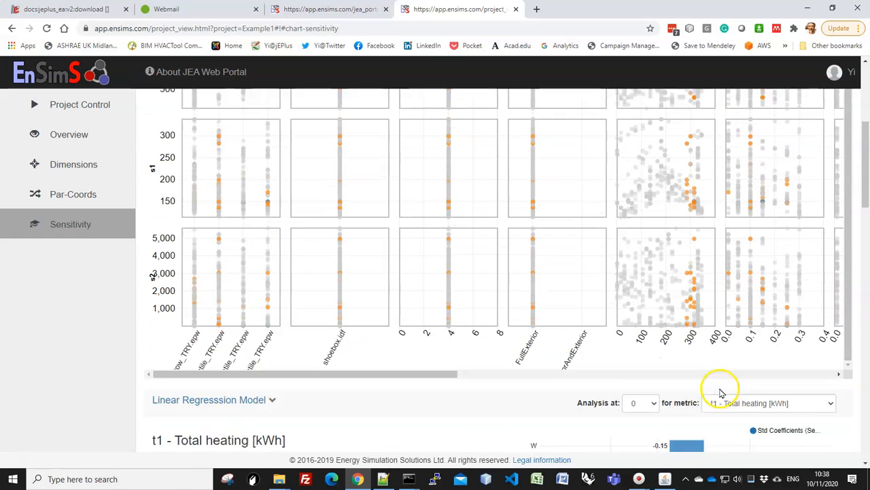
drag(365, 365, 680, 375)
scroll(590, 324, up, 5)
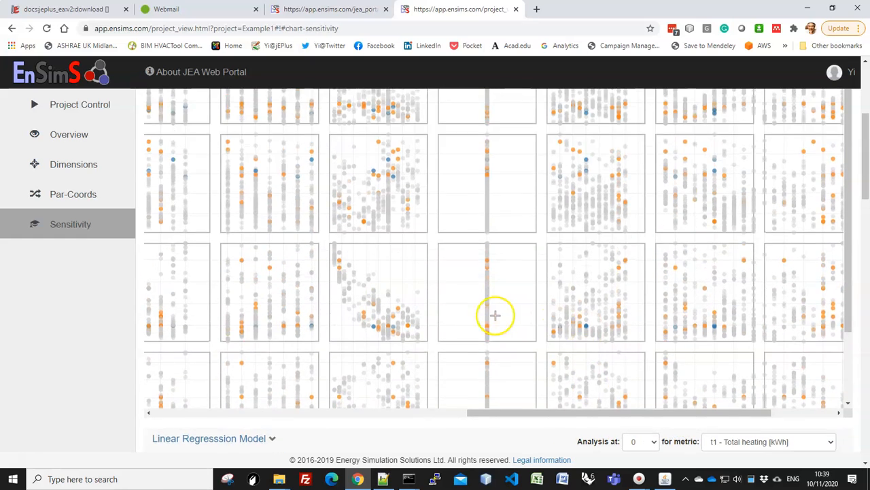
scroll(457, 321, down, 2)
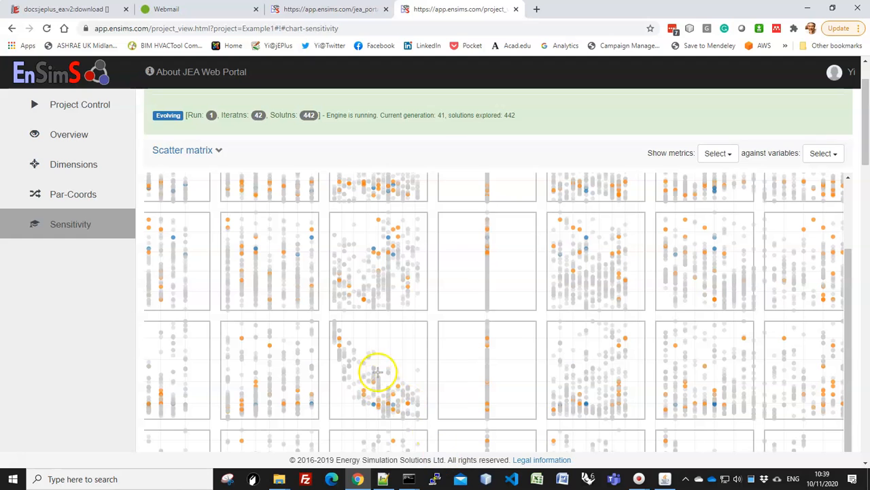
scroll(449, 384, down, 3)
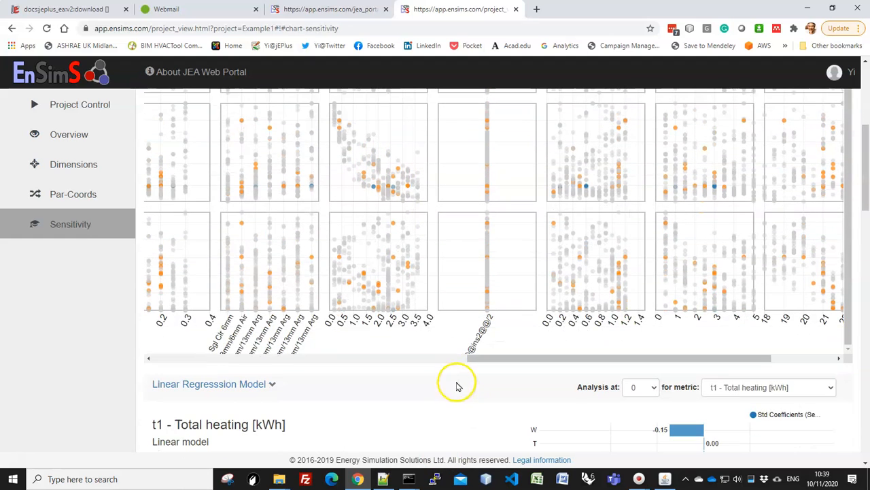
scroll(449, 367, down, 5)
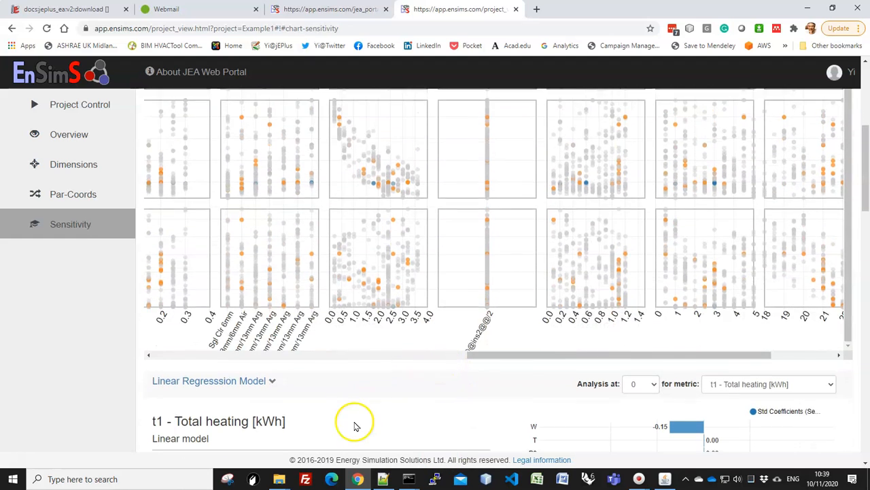
scroll(385, 395, up, 8)
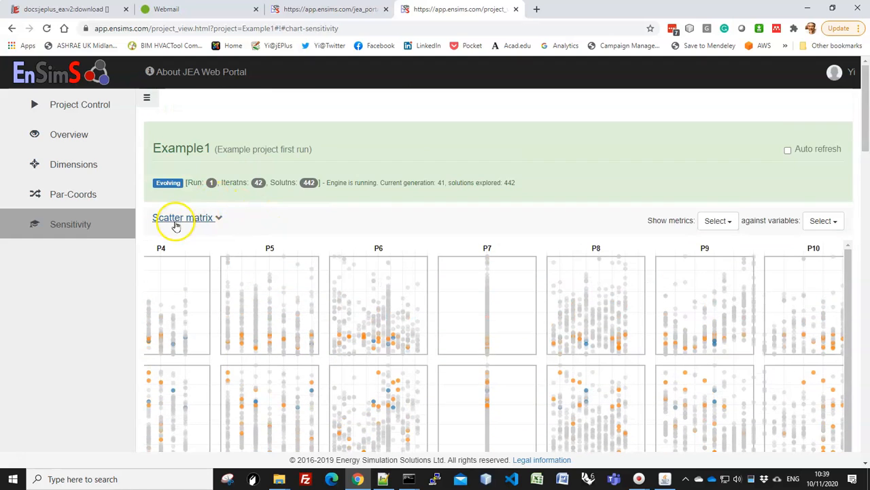
- Collapse the scatter matrix and examine the linear regression results, Morris chart and Morris stats table for t1 - Total heating
click(175, 220)
scroll(382, 283, down, 6)
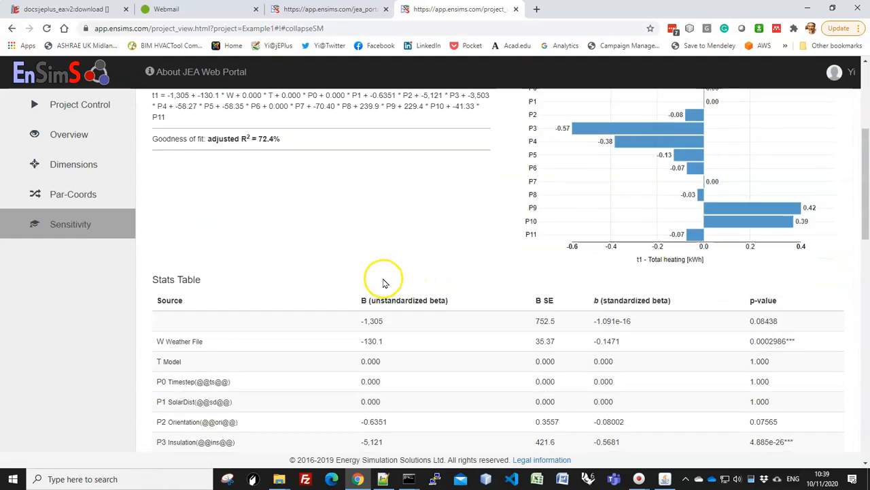
scroll(382, 283, down, 3)
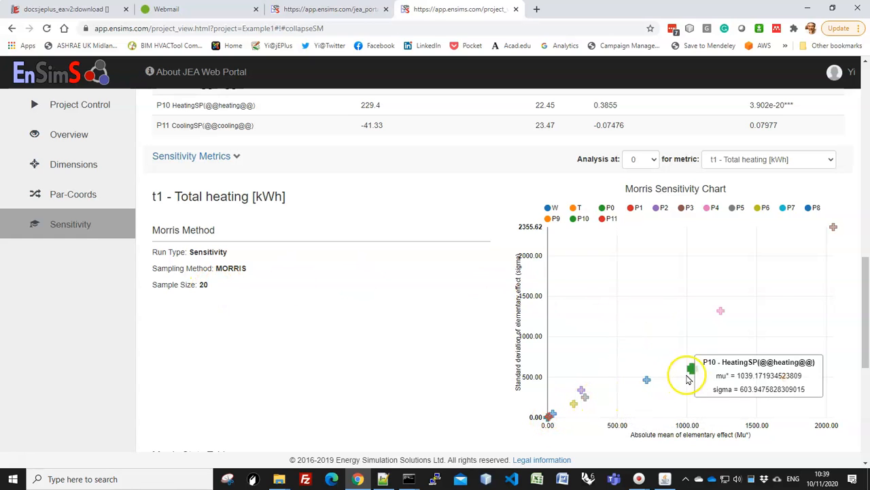
mouse_move(834, 229)
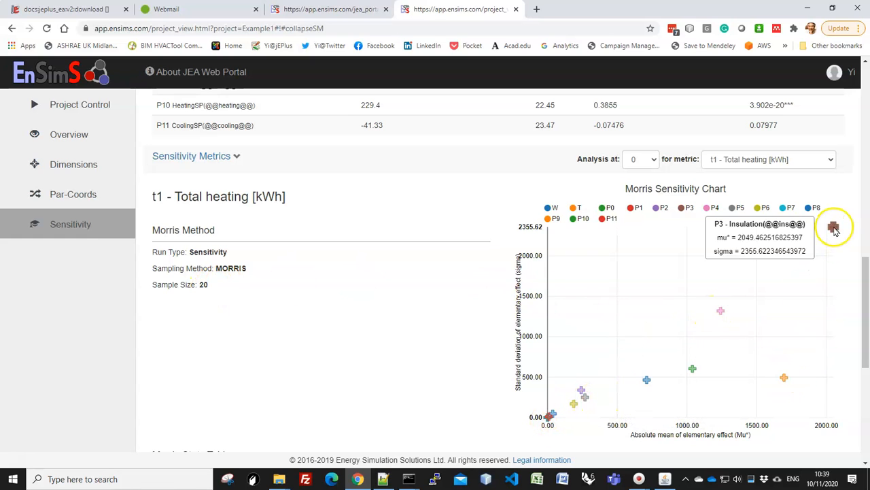
scroll(761, 333, down, 4)
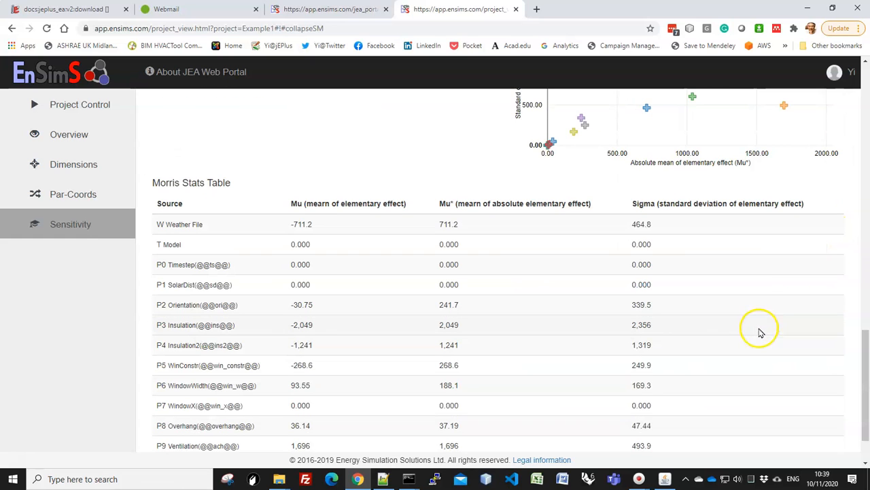
scroll(213, 169, down, 1)
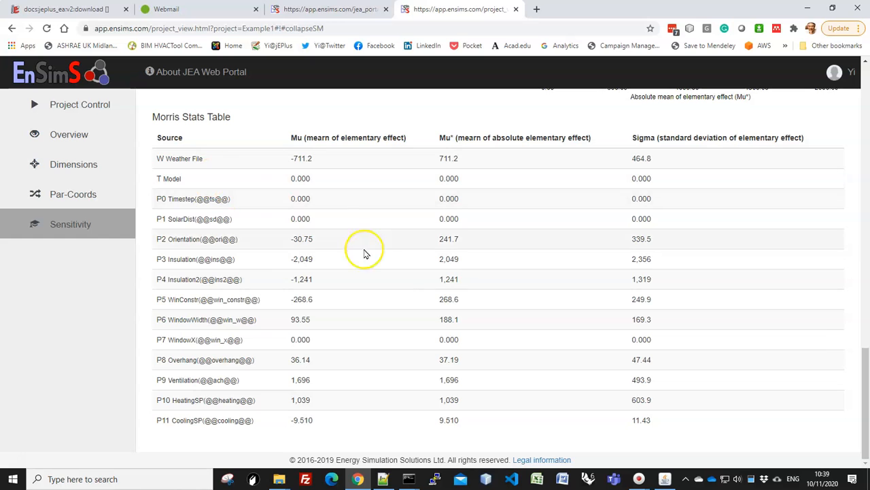
- Show the Morris sensitivity metrics for t2 - Total cooling [kWh] and examine the chart
scroll(436, 332, up, 6)
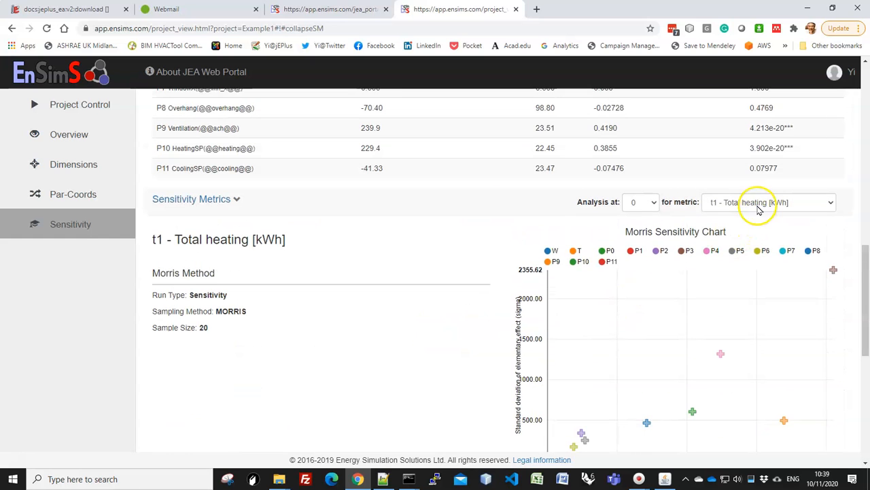
click(755, 202)
click(729, 226)
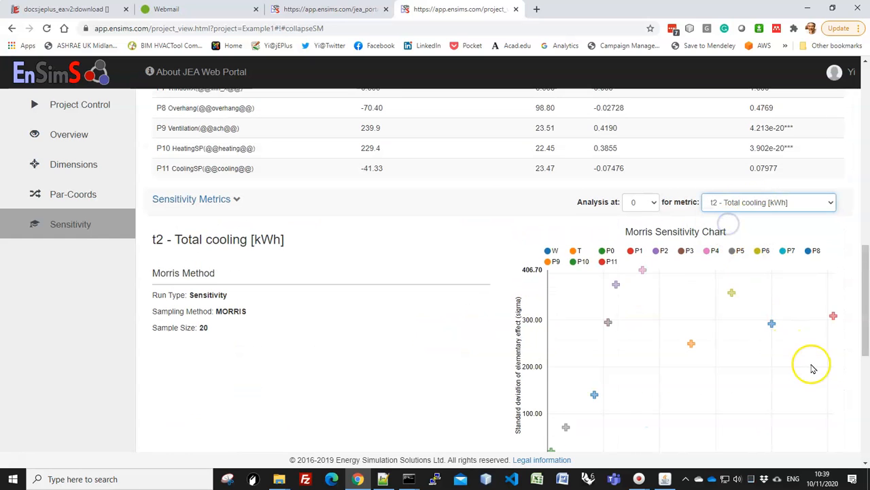
scroll(850, 398, down, 1)
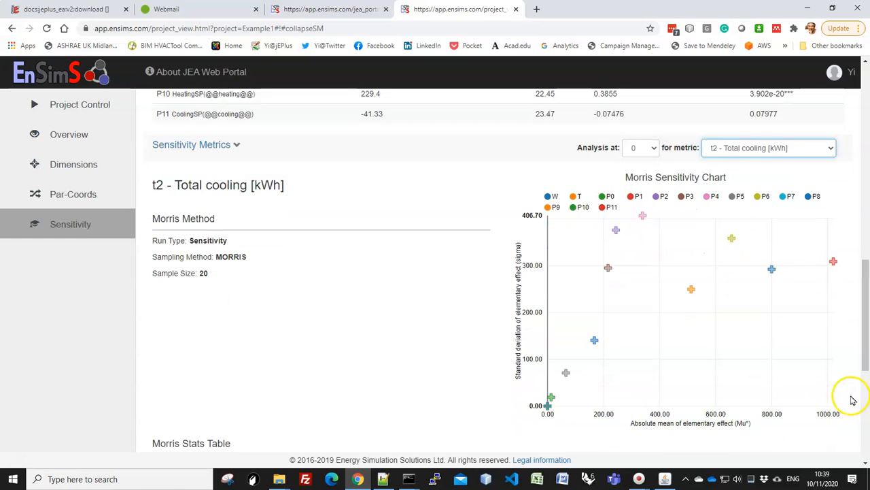
- Show the Morris chart for s2 - Discomfort [Hrs] and for s1 - Lighting consumption [kWh], inspecting the P2 and P6 points of s1
click(757, 149)
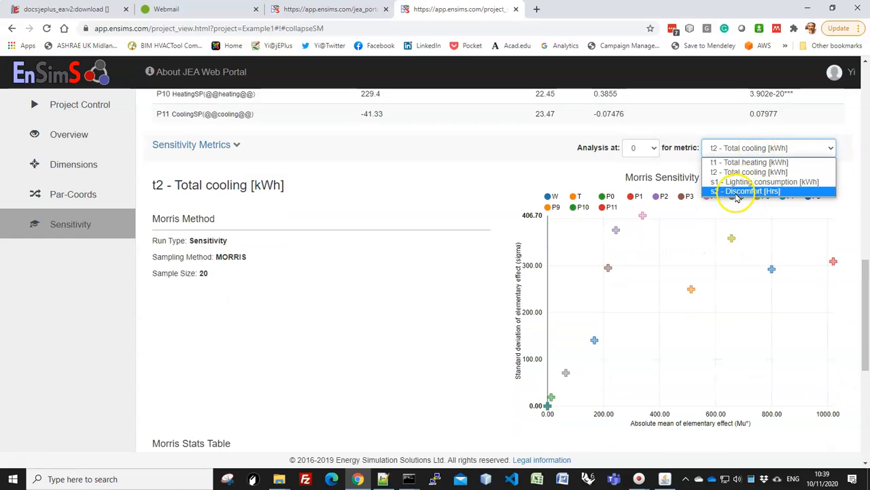
click(737, 192)
click(744, 148)
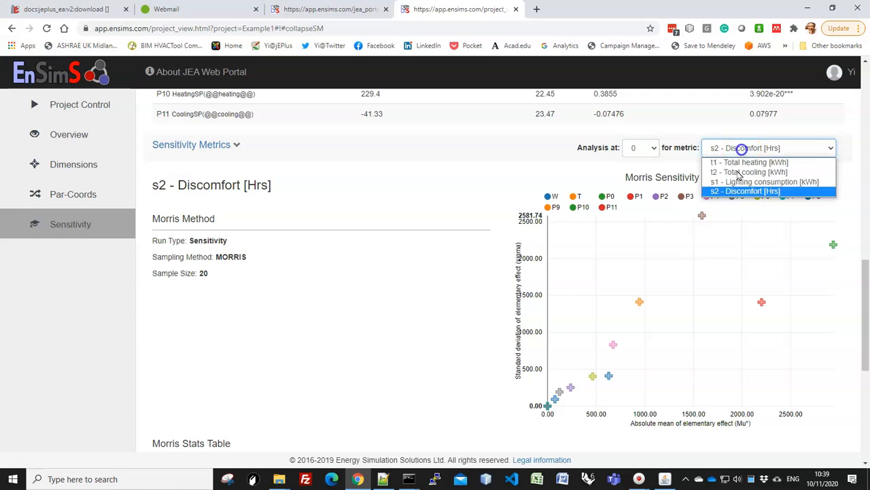
click(727, 183)
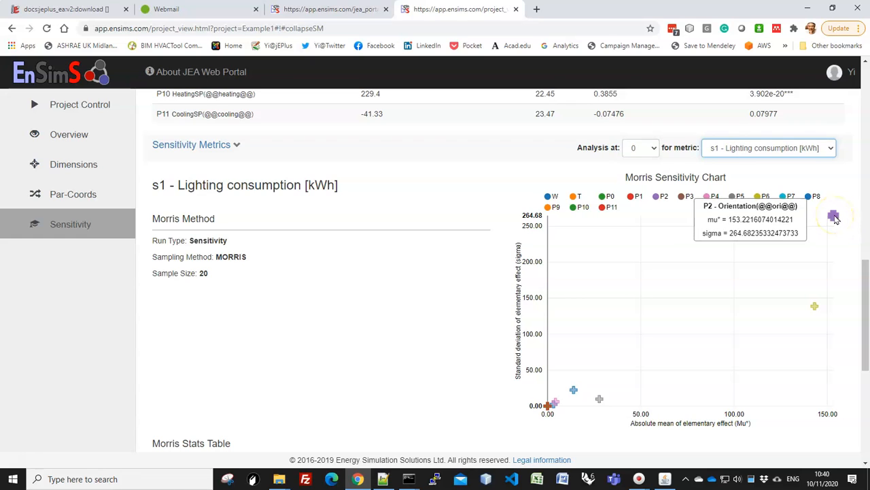
mouse_move(819, 309)
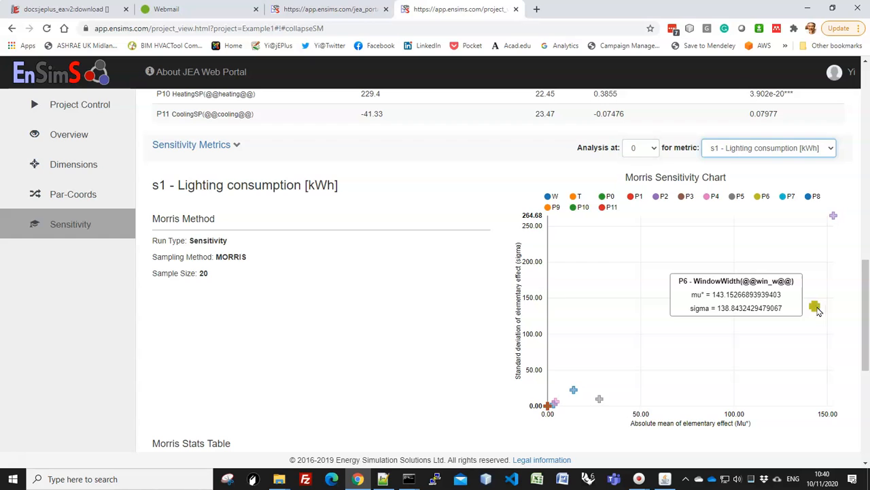
- Set the sensitivity metric to s2 - Discomfort [Hrs] and inspect the P10, P11 and P3 points in the Morris chart
click(802, 148)
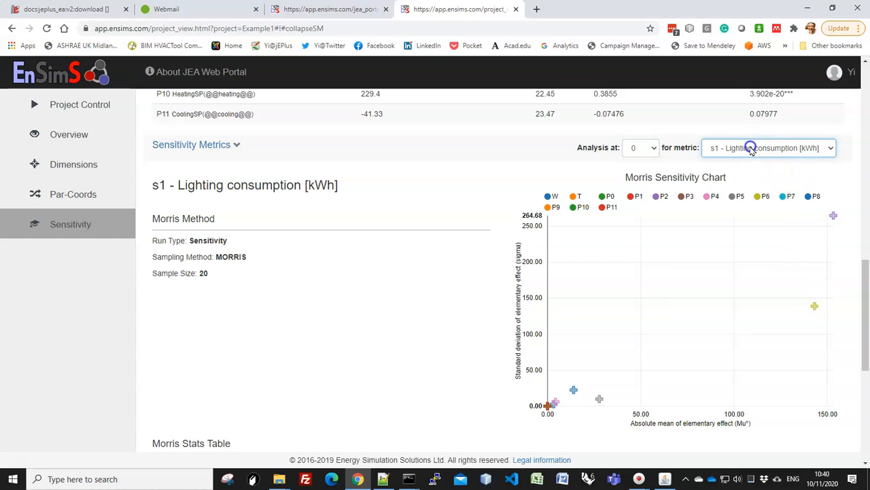
click(734, 190)
mouse_move(835, 251)
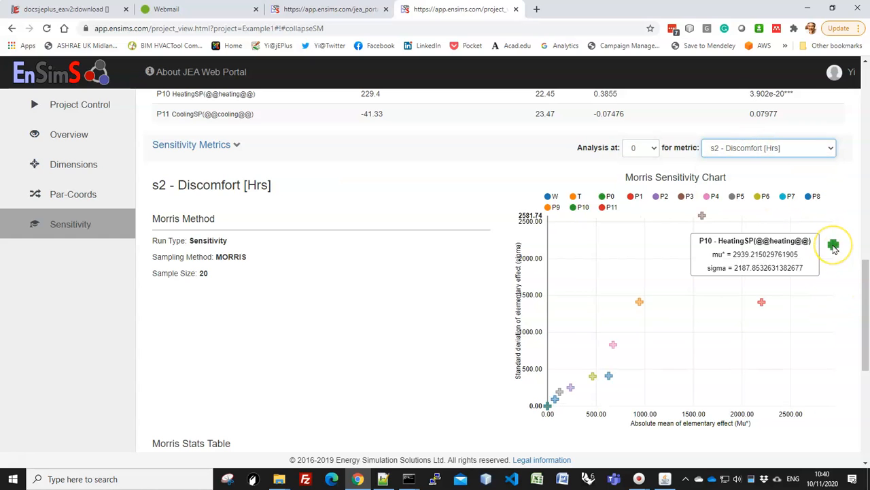
mouse_move(763, 307)
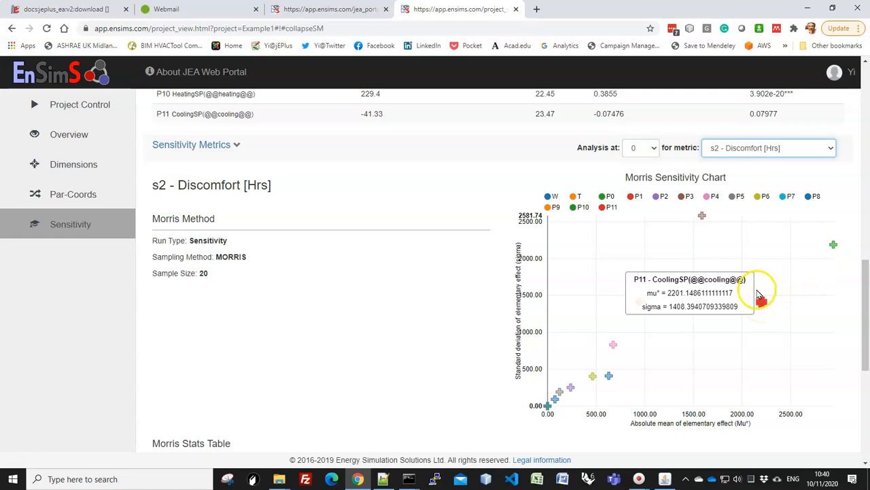
mouse_move(702, 217)
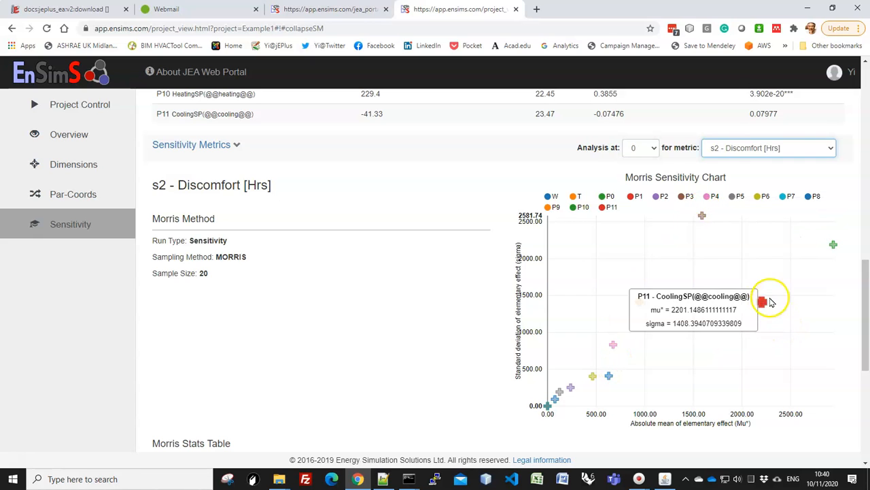
- Examine the linear regression equation, goodness of fit and standardised coefficients chart for t1 - Total heating
scroll(458, 378, down, 5)
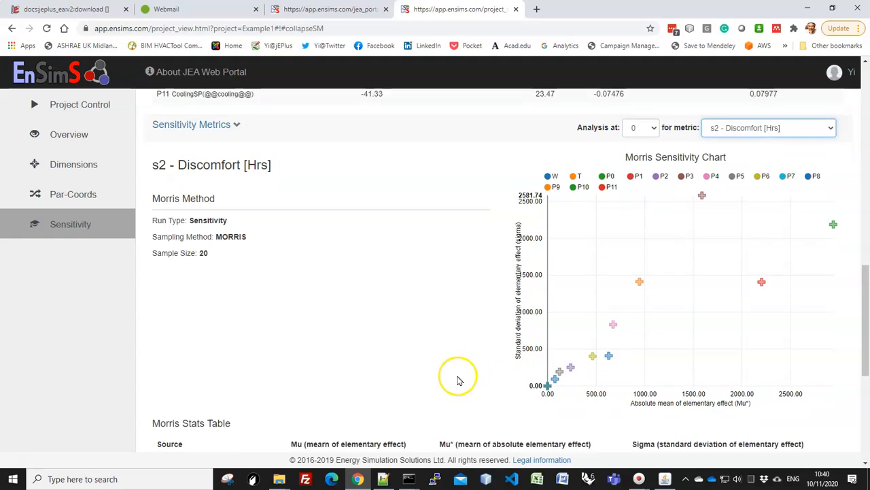
scroll(458, 378, up, 4)
scroll(458, 377, up, 15)
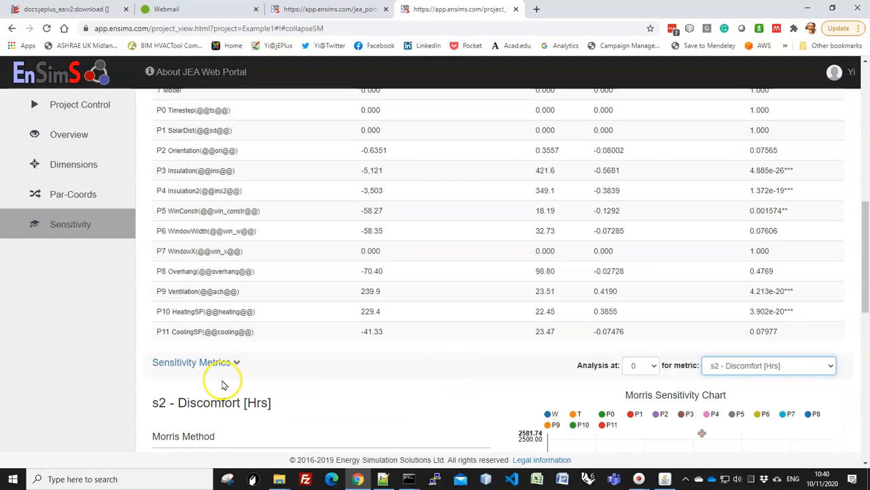
scroll(385, 385, down, 3)
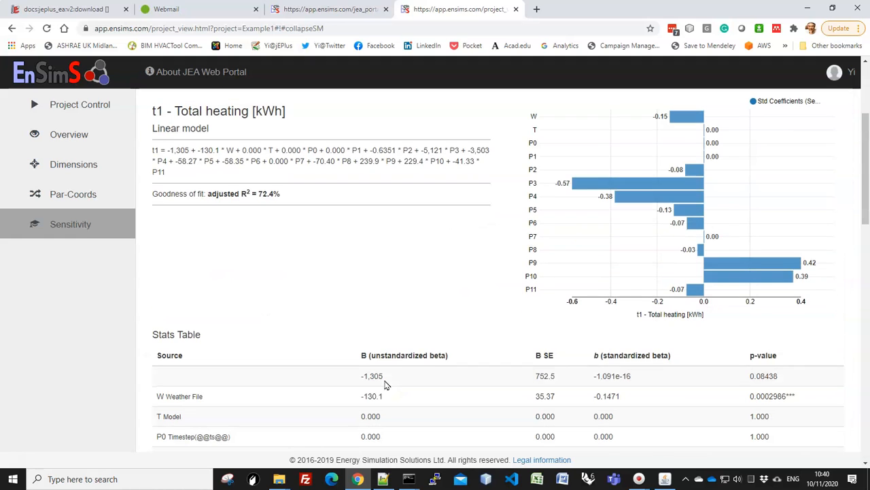
scroll(408, 292, up, 1)
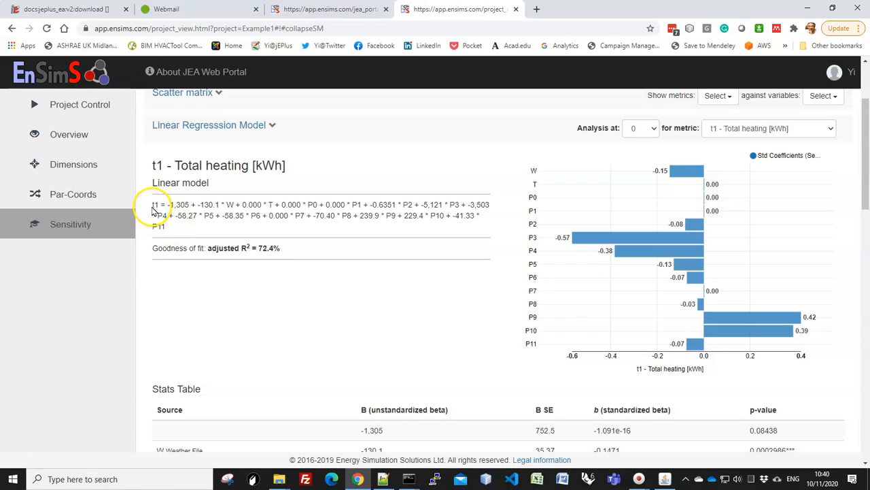
drag(155, 204, 176, 228)
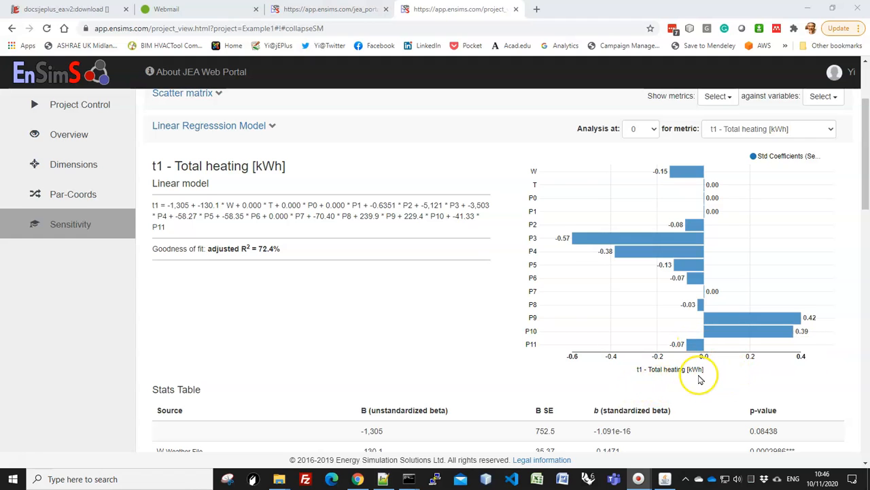
- Open the parallel coordinates view of the Example1 solutions
click(71, 198)
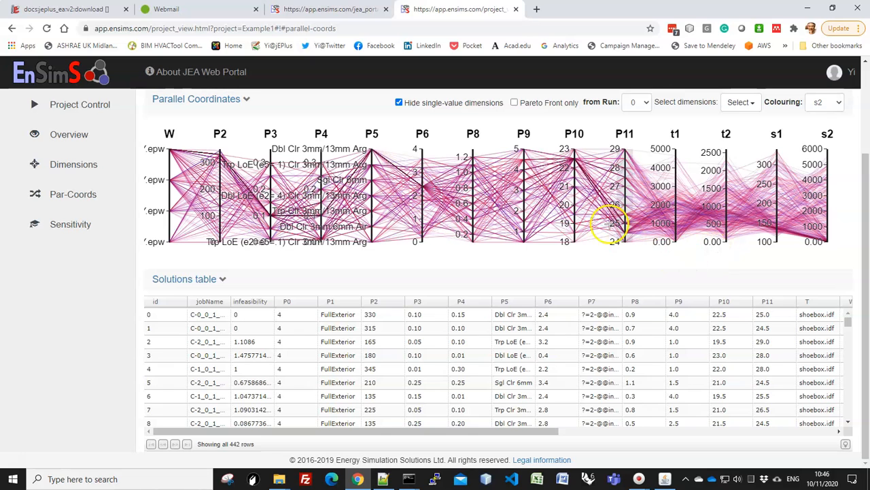
- Show only the Pareto front solutions from run 1 in the parallel coordinates chart
click(636, 102)
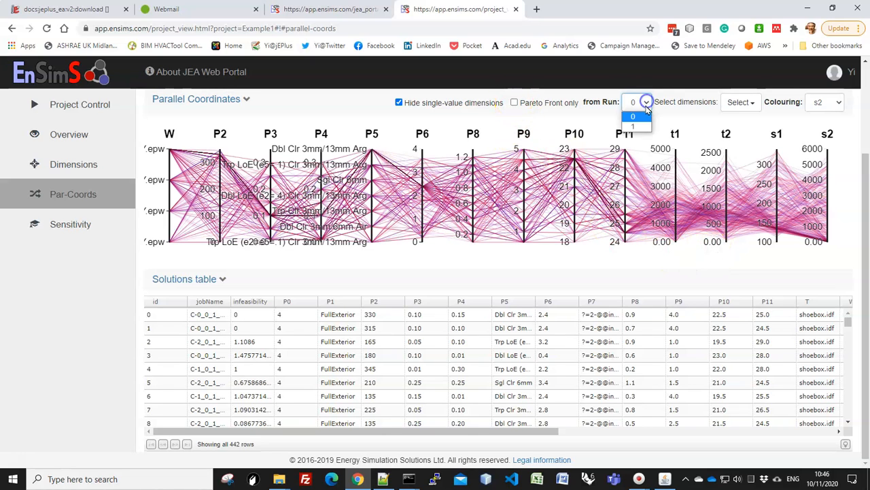
click(632, 122)
click(515, 102)
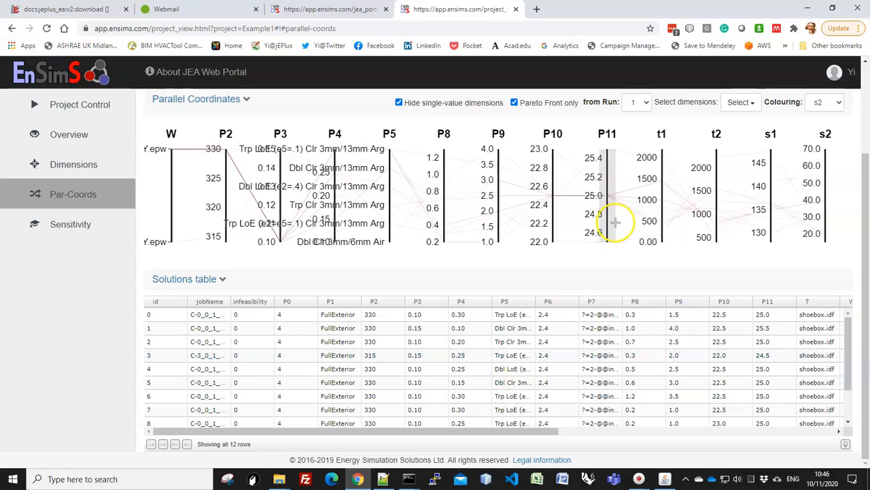
- Show all solutions again and filter the parallel coordinates to t1 around 900 and t2 around 2,200
click(515, 103)
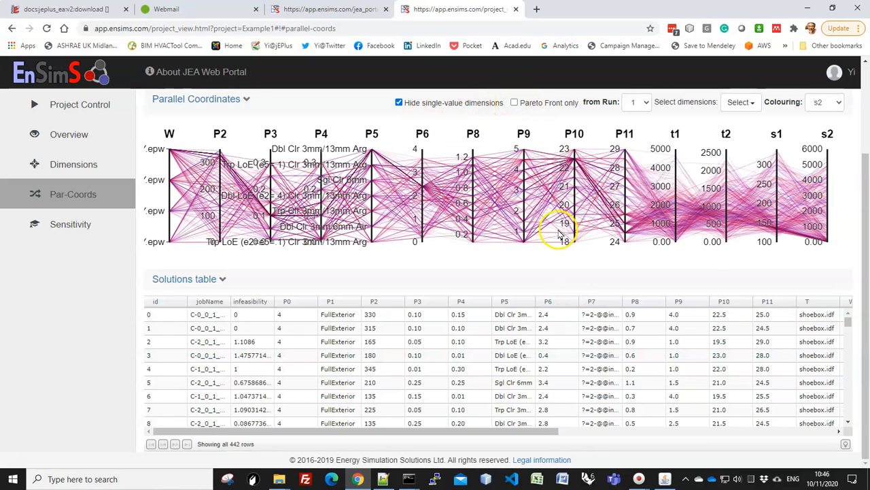
drag(675, 196, 679, 224)
mouse_move(726, 163)
mouse_down()
mouse_move(728, 170)
mouse_move(727, 161)
mouse_up()
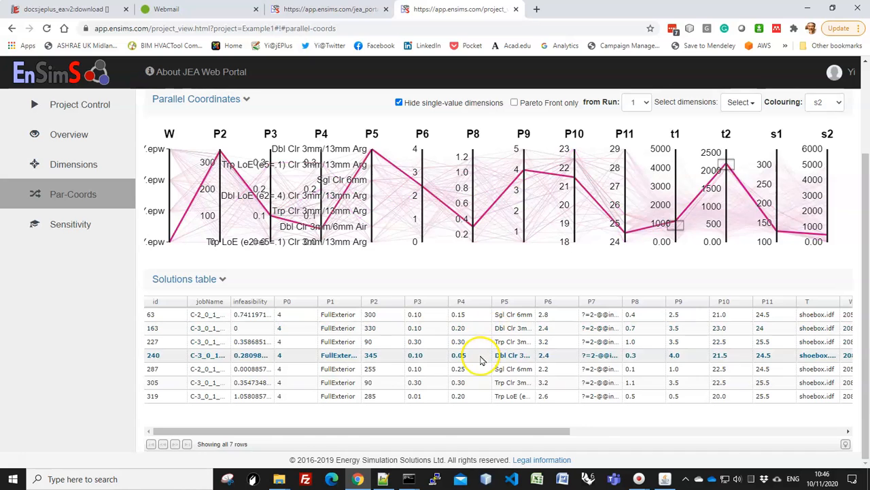
- Open the dimensions charts and filter the records to a t1 - Total heating range from 0 to about 800
click(71, 165)
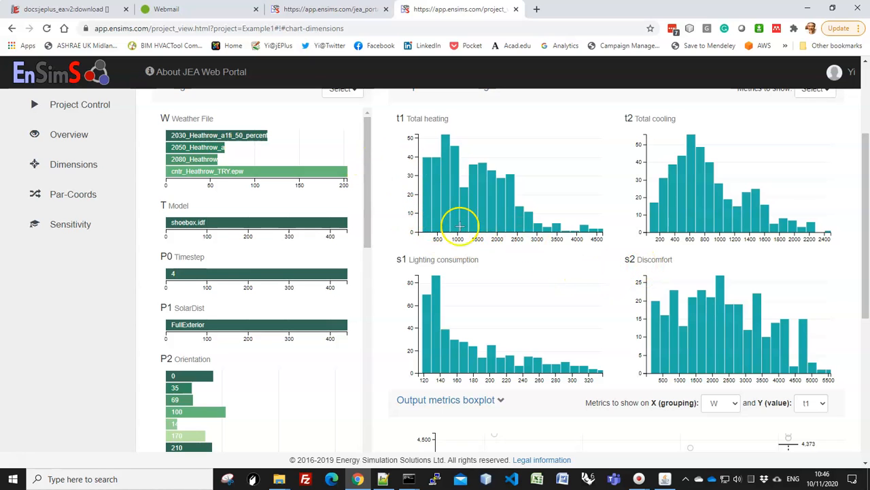
drag(866, 276, 866, 257)
click(532, 254)
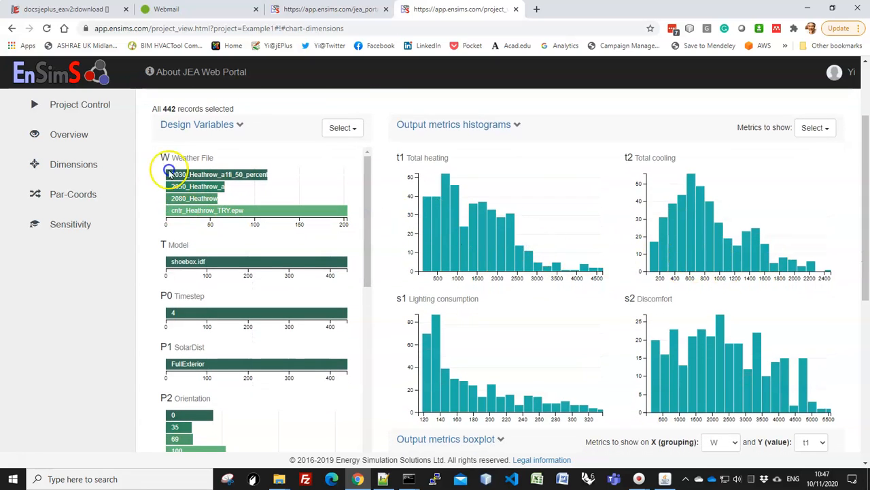
click(539, 212)
click(532, 258)
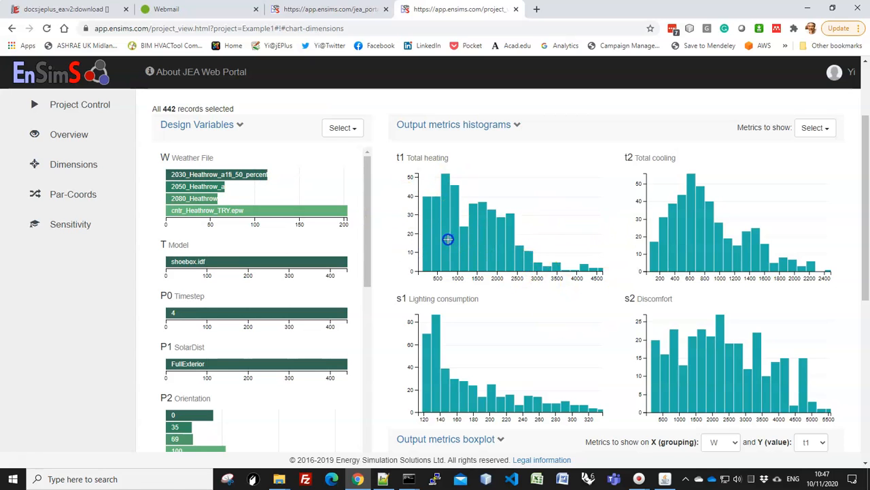
drag(450, 237, 416, 233)
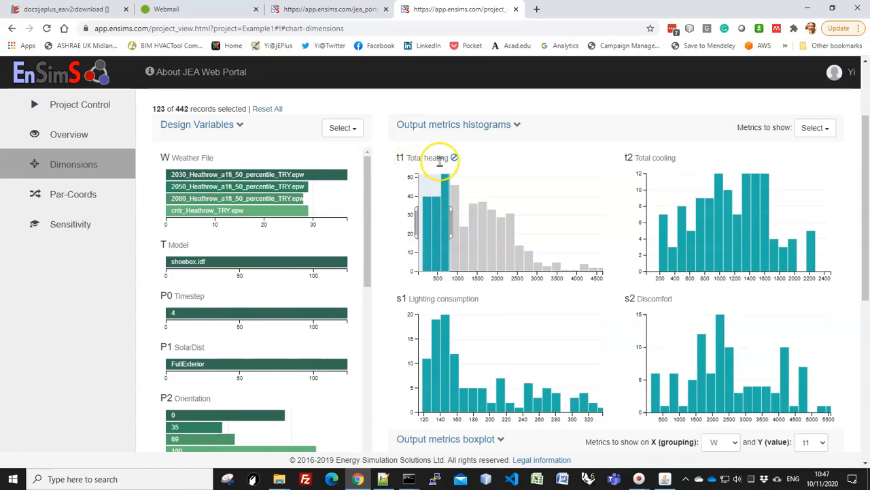
- Examine the design variable distributions for the low-heating records and clear the t1 - Total heating filter
drag(438, 257, 434, 256)
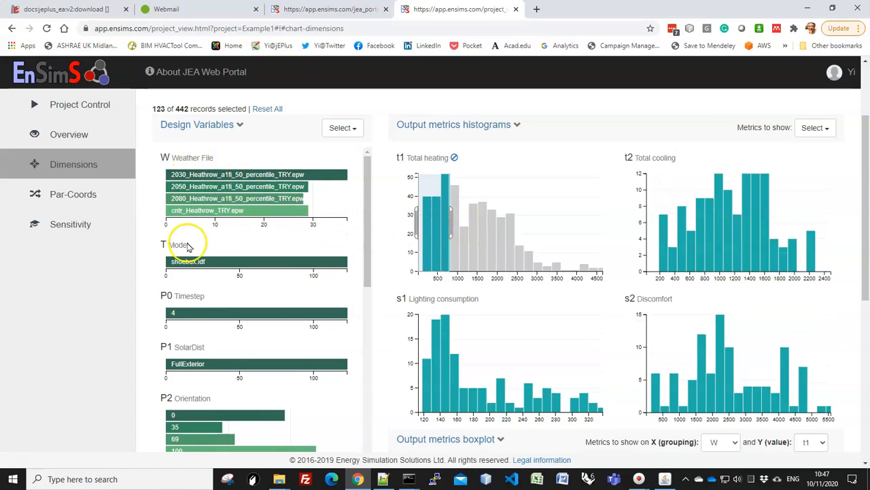
mouse_move(369, 258)
mouse_down()
mouse_move(366, 311)
mouse_move(363, 254)
mouse_move(363, 274)
mouse_up()
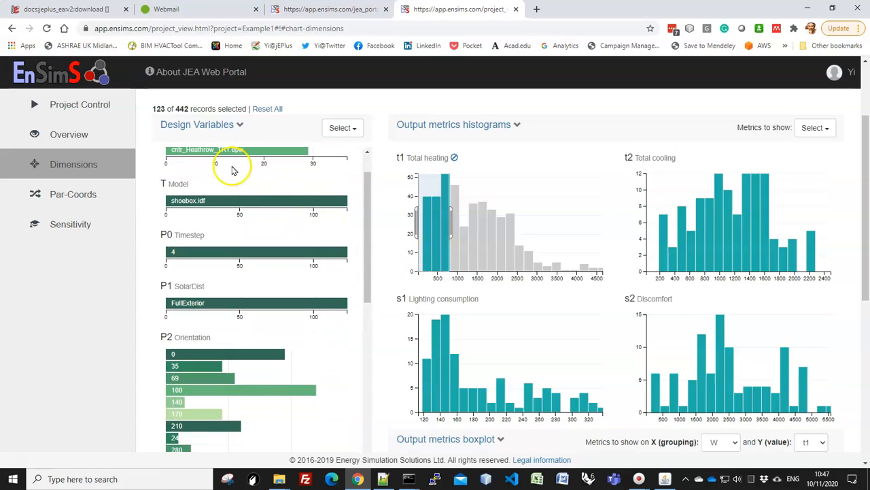
mouse_move(435, 253)
mouse_down()
mouse_move(567, 261)
mouse_move(567, 249)
mouse_move(416, 247)
mouse_up()
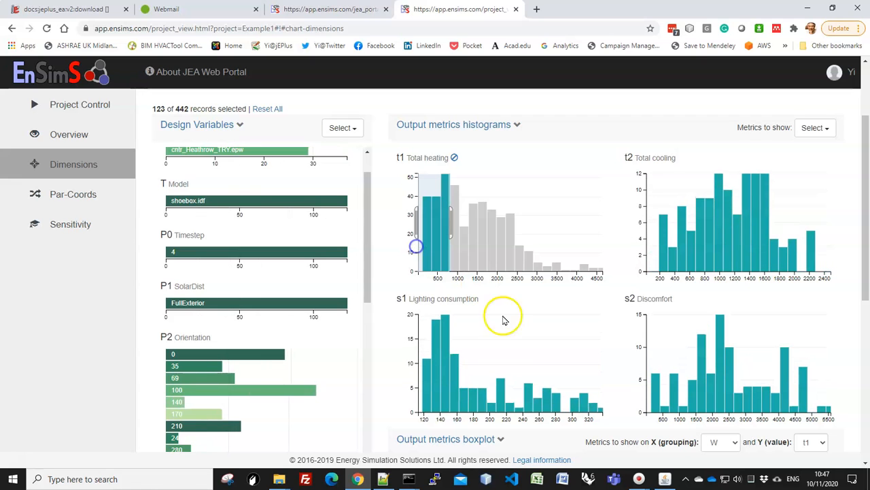
click(487, 233)
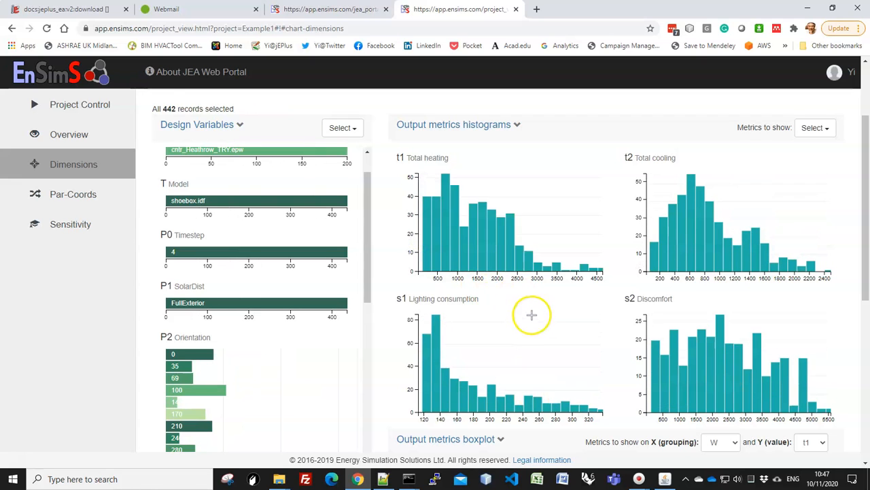
- Collapse the output metrics histograms and set the boxplot to show s1 - Lighting consumption grouped by Overhang
click(423, 125)
scroll(519, 253, up, 2)
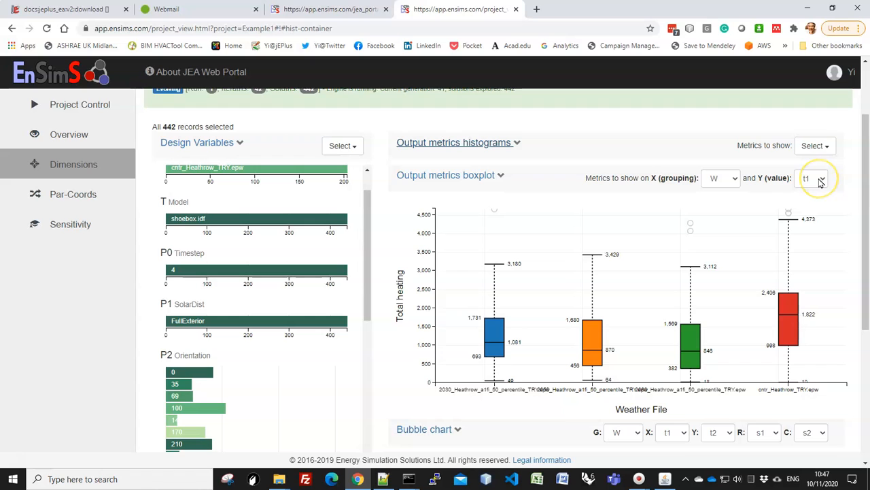
click(822, 182)
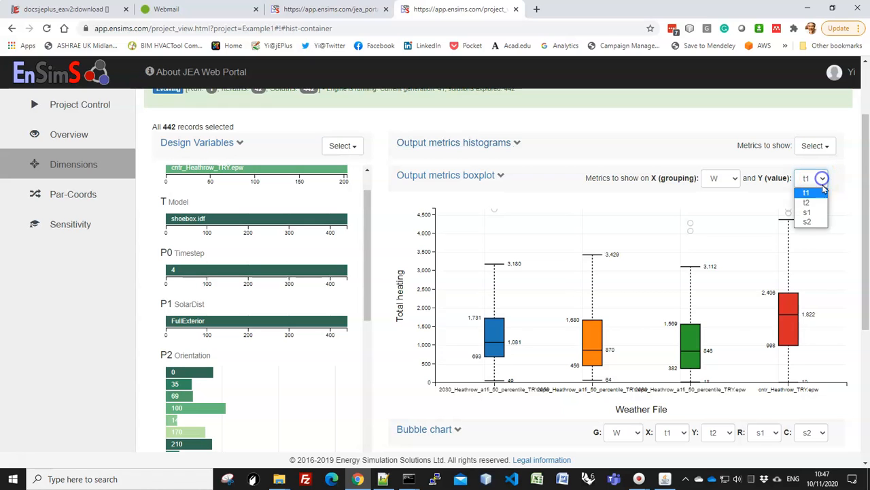
click(809, 197)
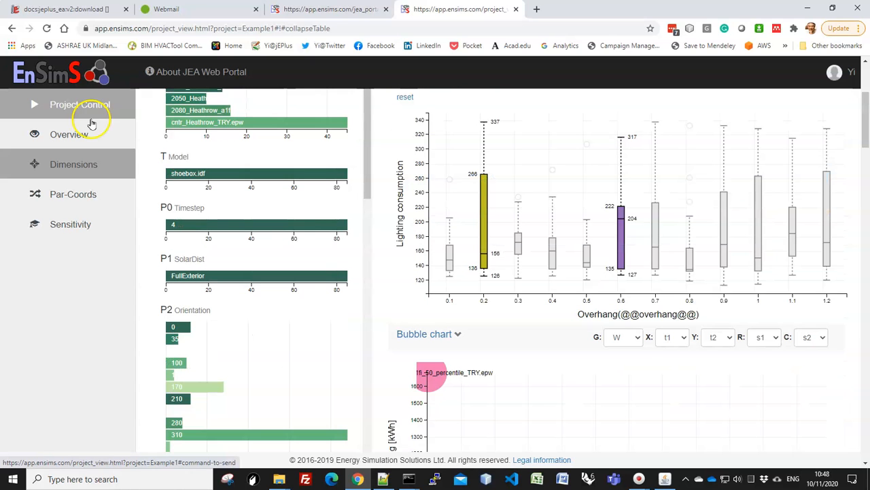
- Open the project control section and refresh the status of the Example1 project
click(65, 107)
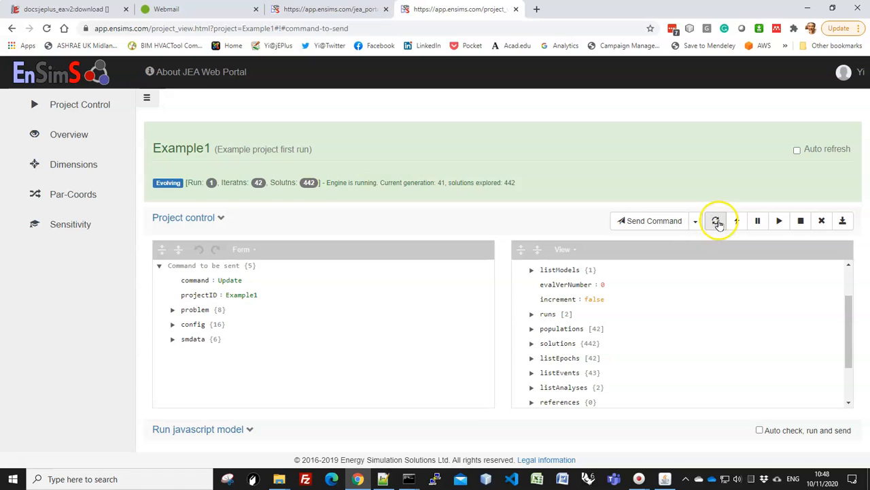
click(715, 220)
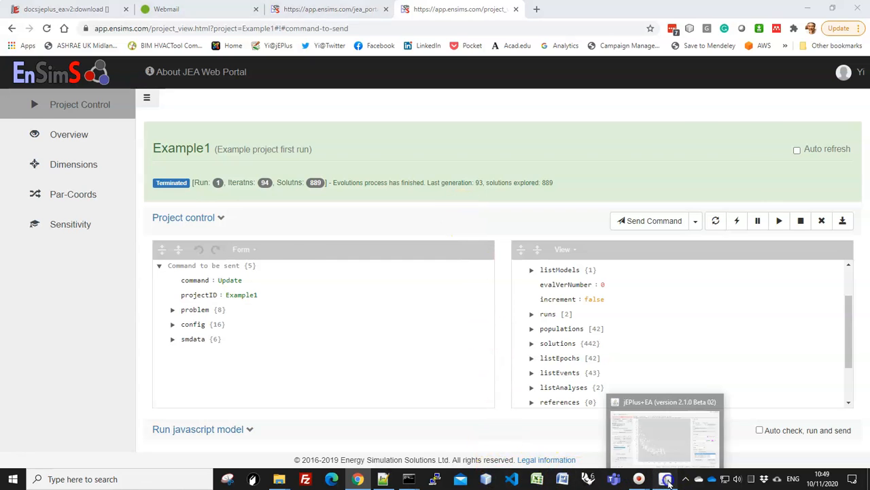
- Switch to jEPlus+EA, view only the best solutions in the scatter plot, and show all cases again
click(663, 478)
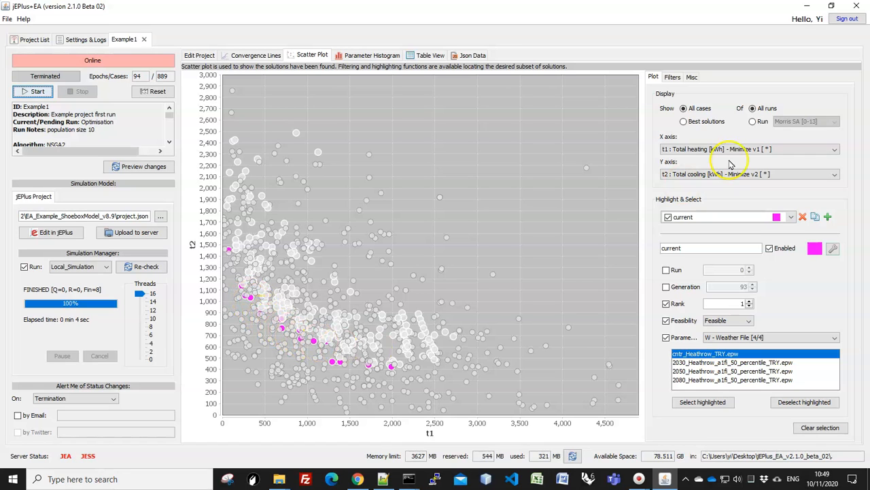
click(683, 121)
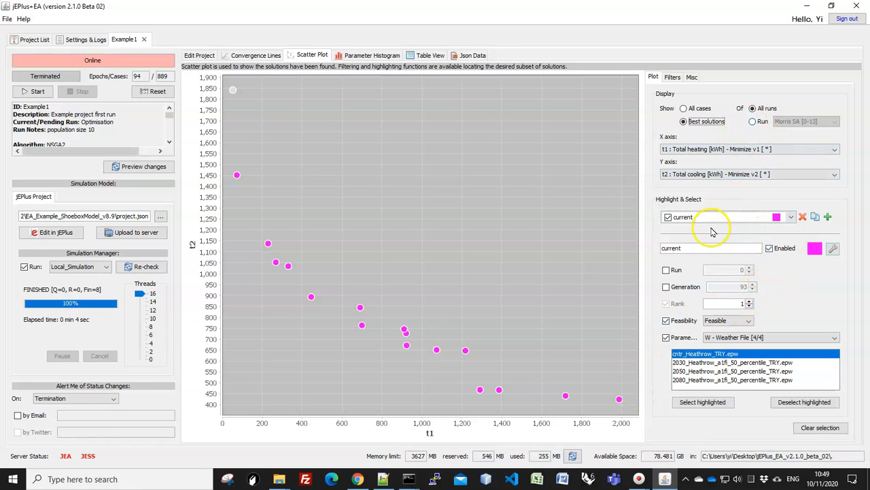
click(683, 108)
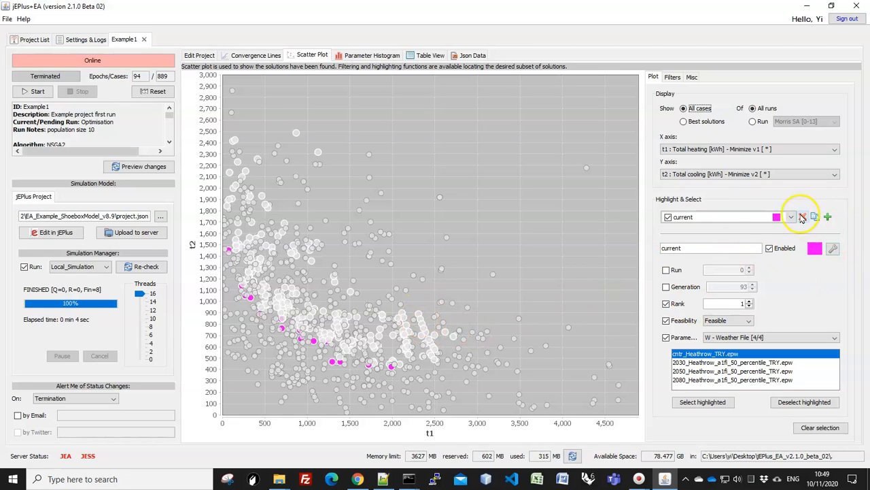
- Duplicate the current highlighter, rename the copy "random" and set its colour to yellow
click(818, 218)
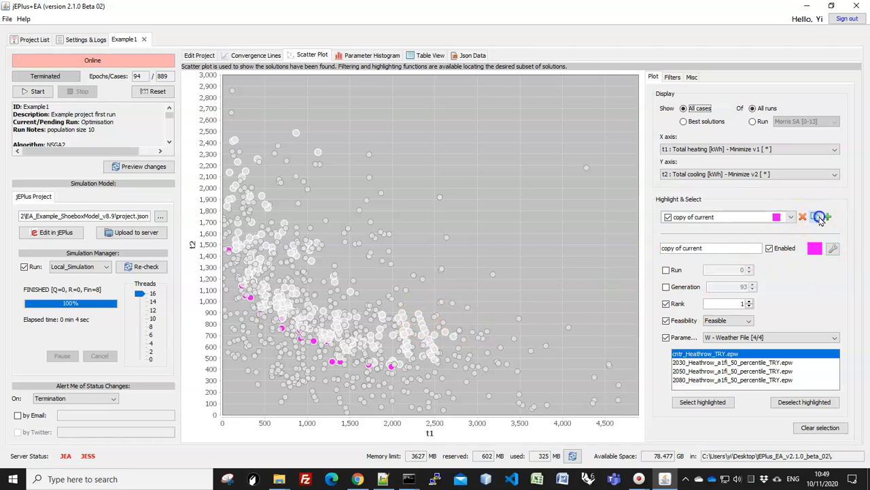
drag(704, 247, 643, 248)
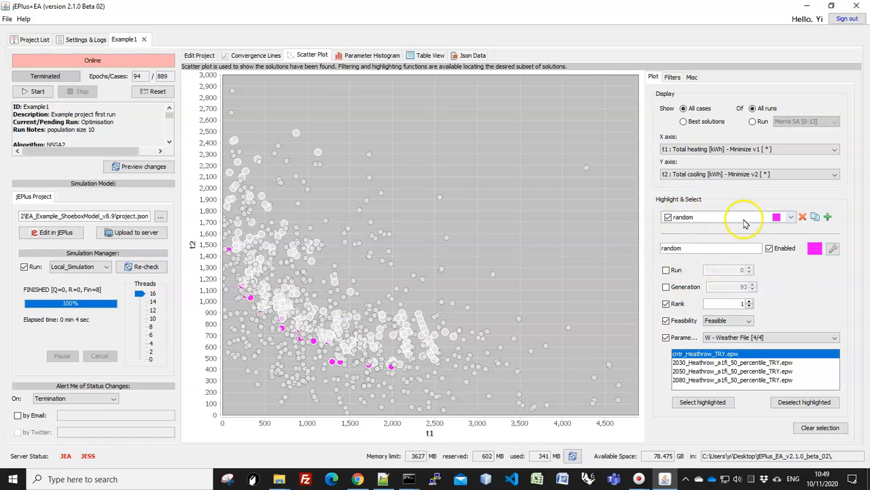
click(833, 249)
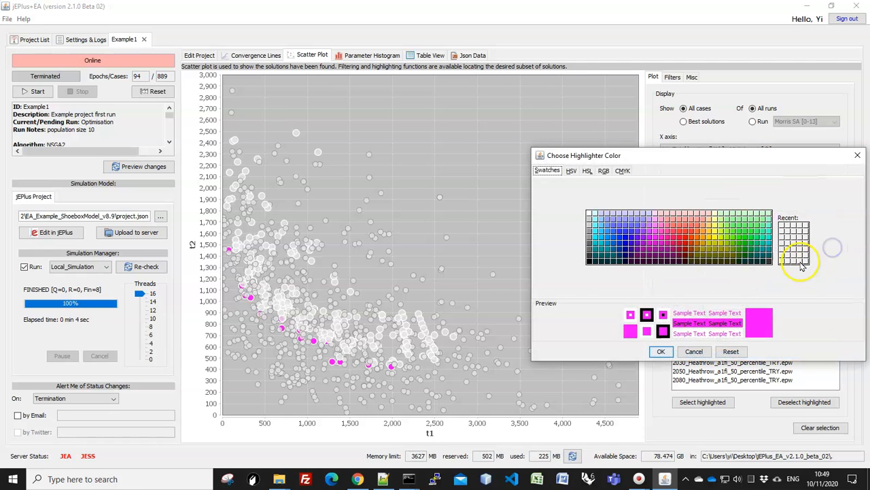
click(714, 237)
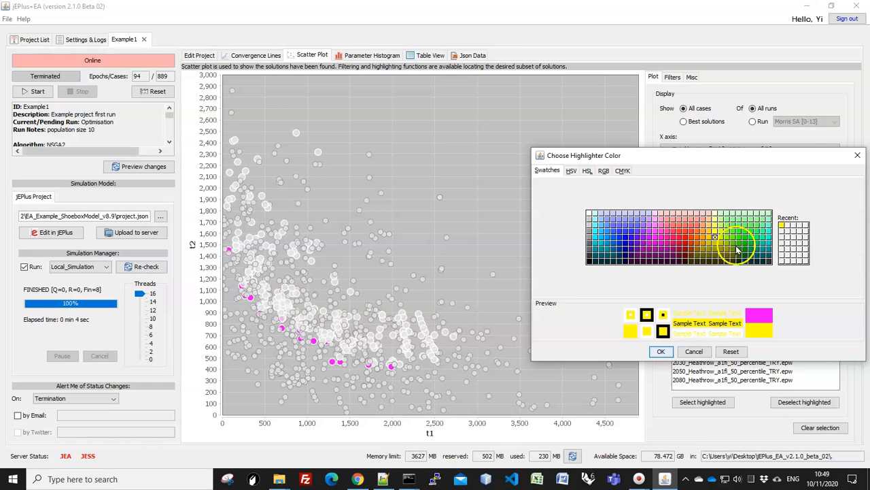
click(661, 351)
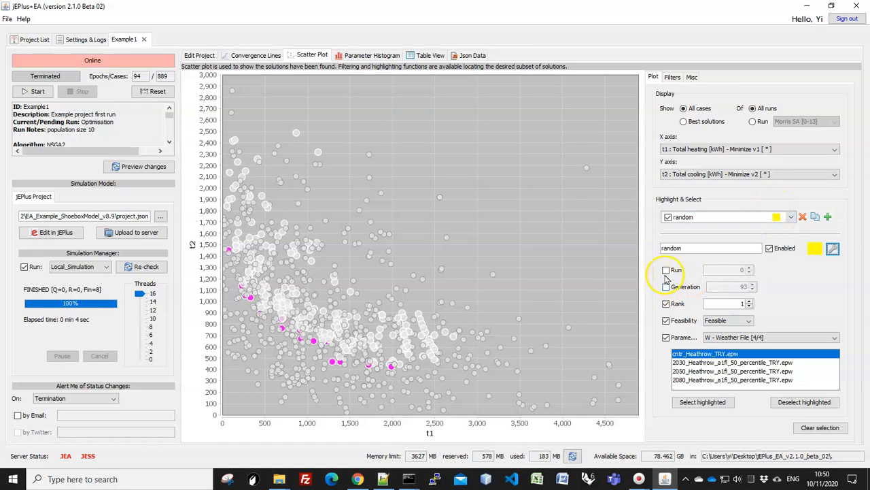
- Limit the random highlighter to run 0 and disable its rank and weather file parameter criteria
click(668, 271)
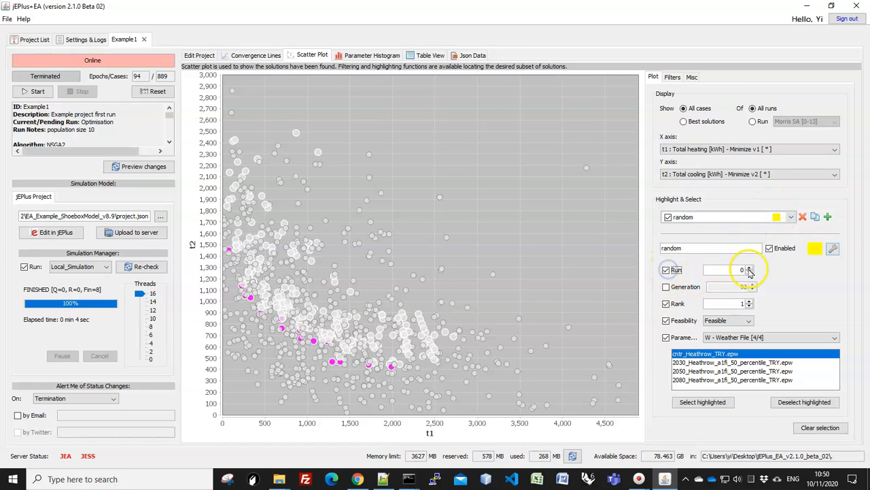
click(667, 304)
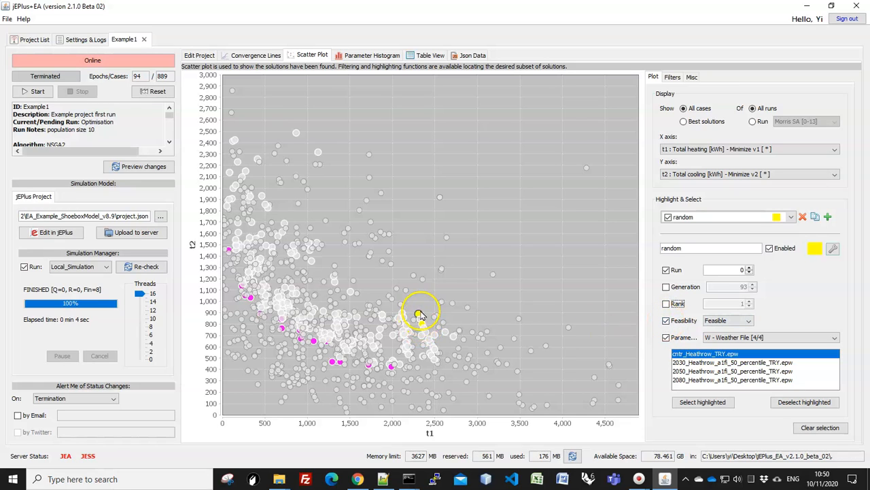
click(667, 338)
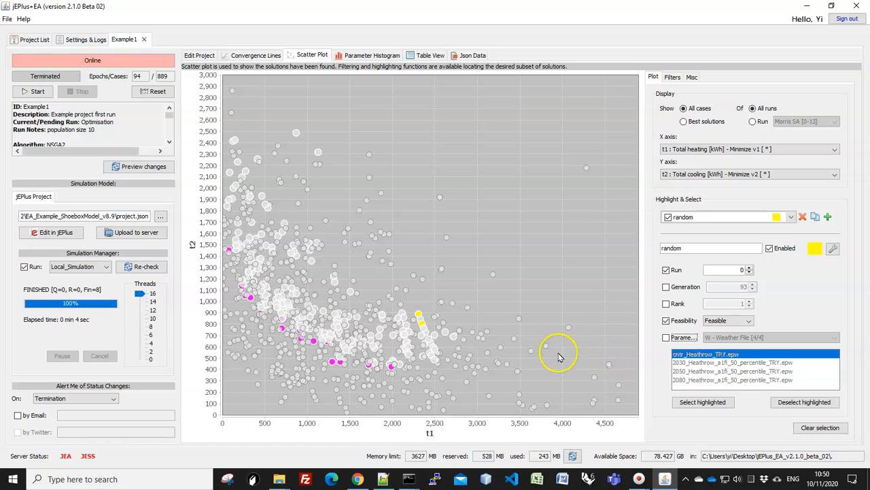
- Inspect the variables and objectives of individual solution points along the lower-left edge of the t1–t2 scatter plot
mouse_move(410, 385)
mouse_move(228, 257)
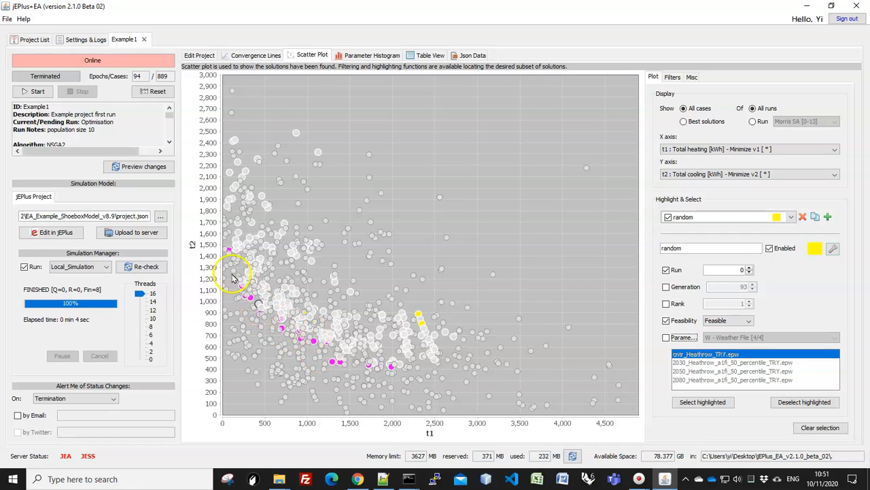
mouse_move(240, 289)
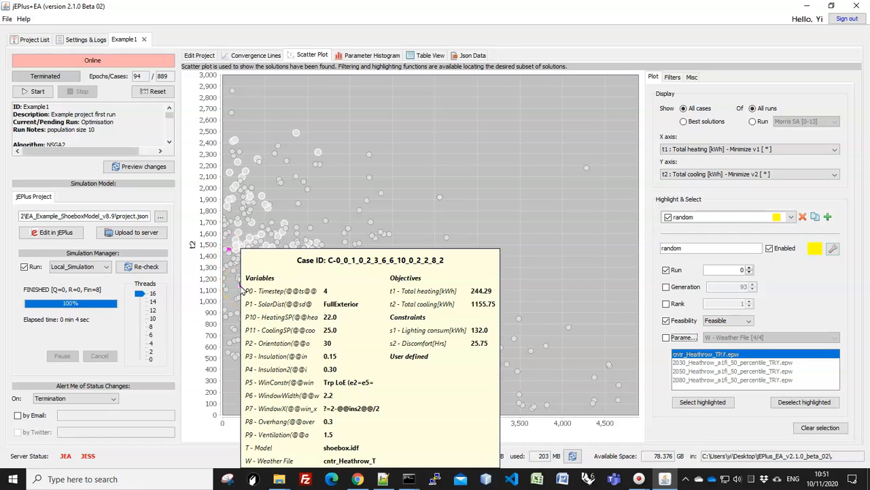